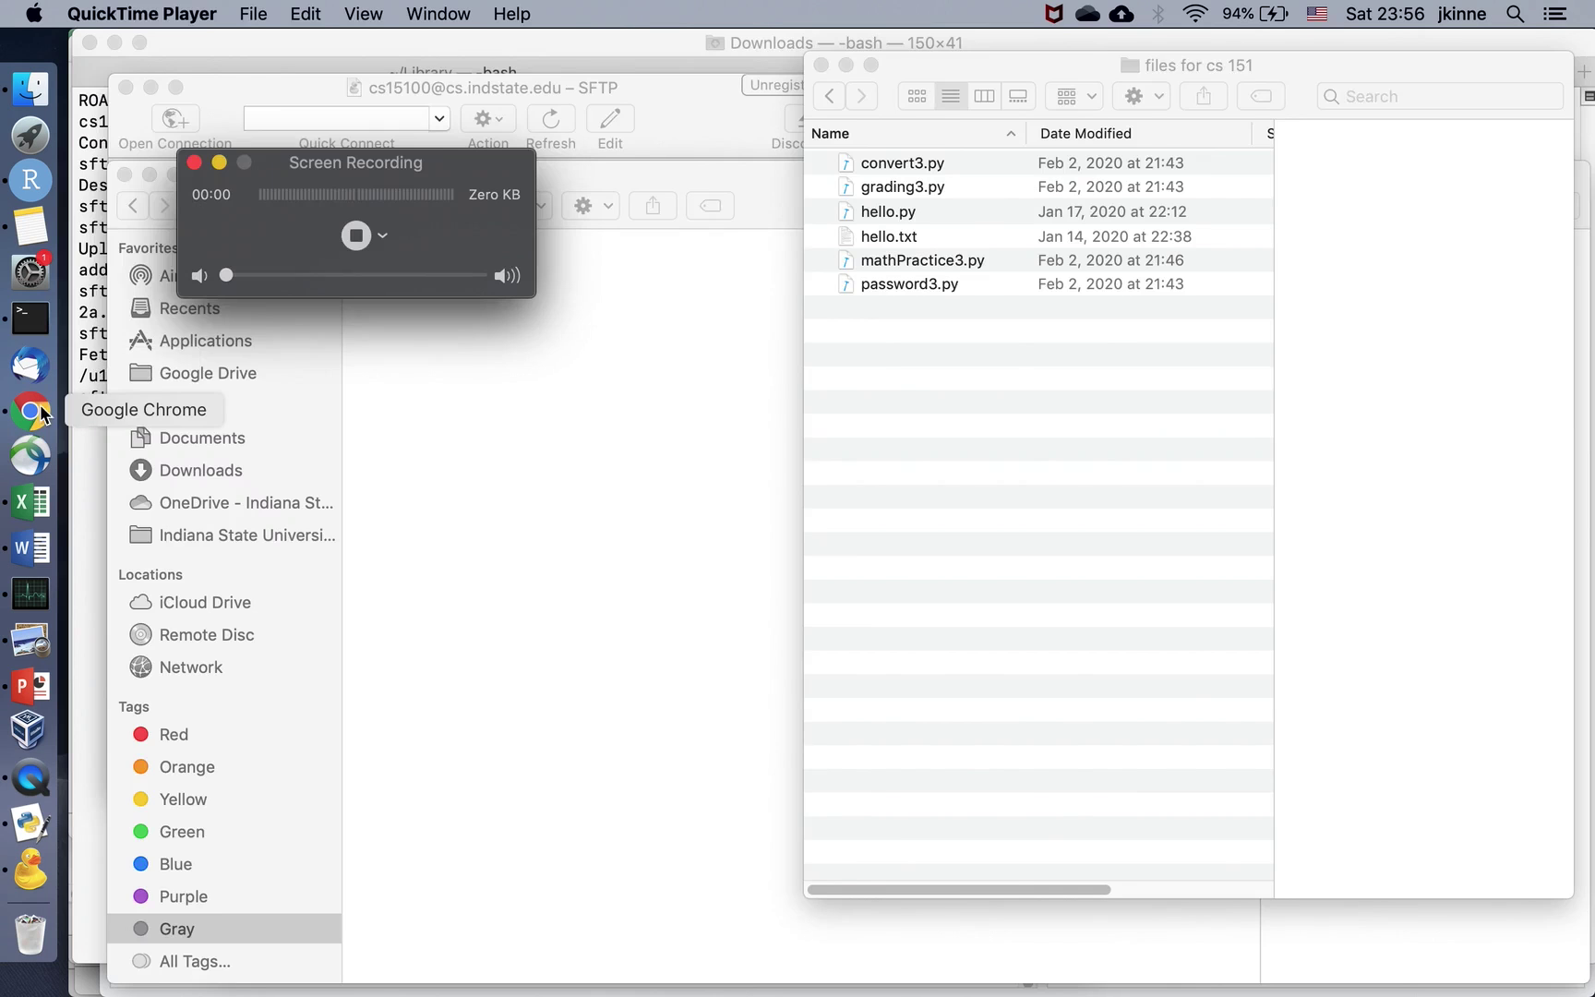
Return Chrome from the download page to the Google search results for Cyberduck.
left_click(31, 411)
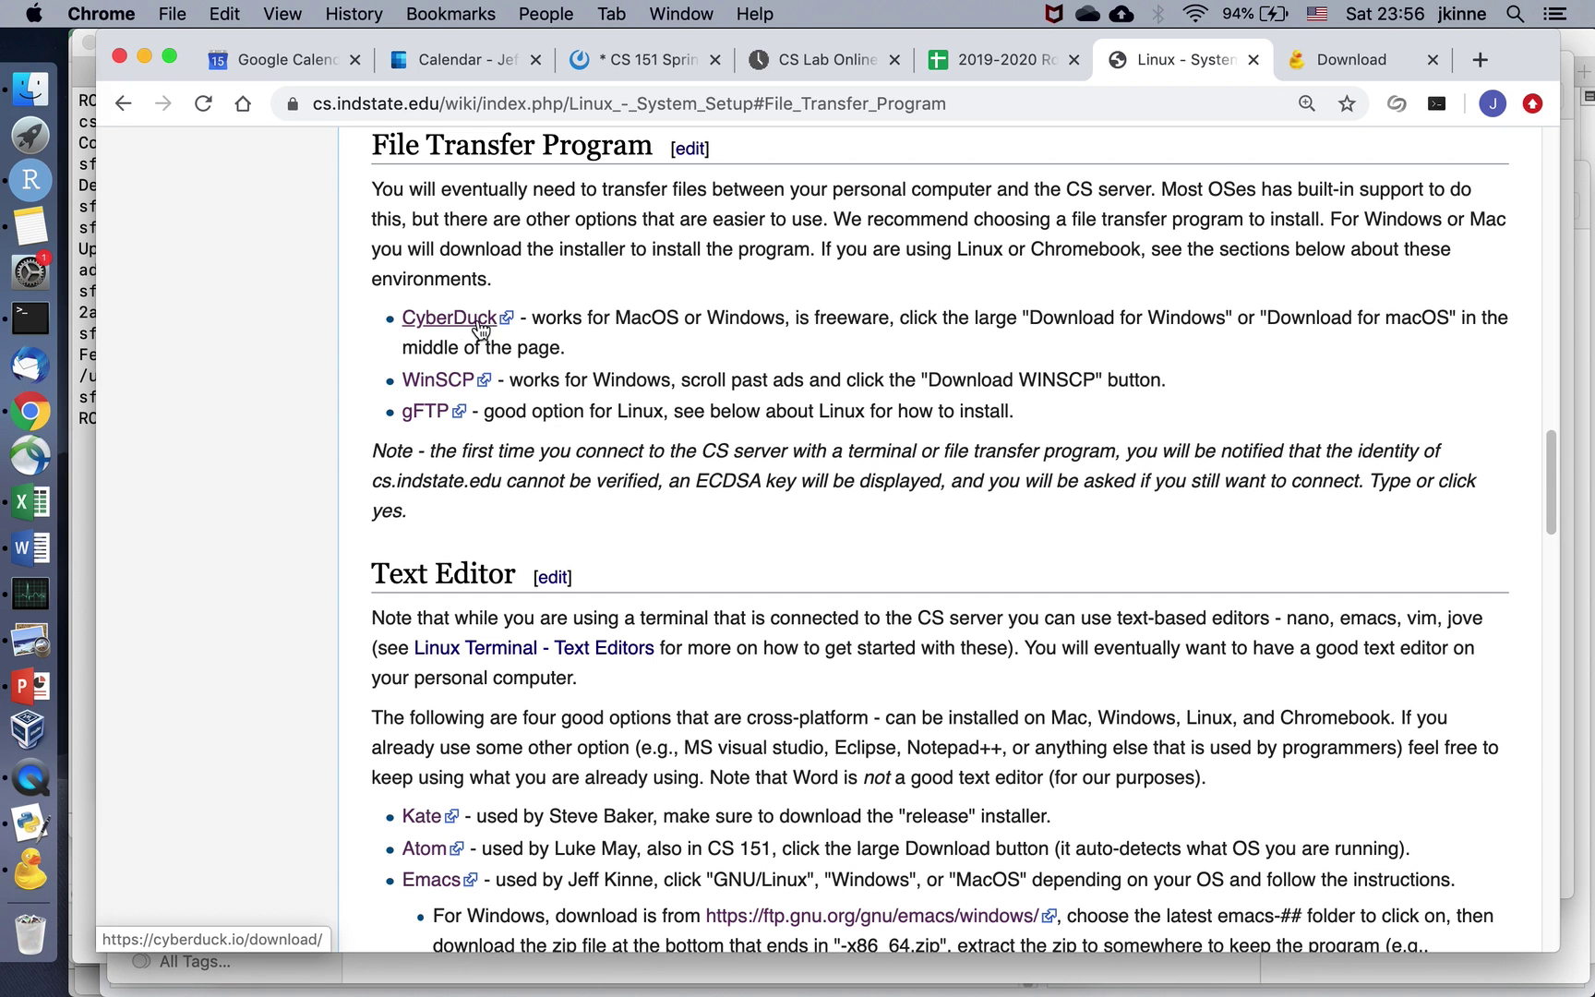
left_click(1338, 61)
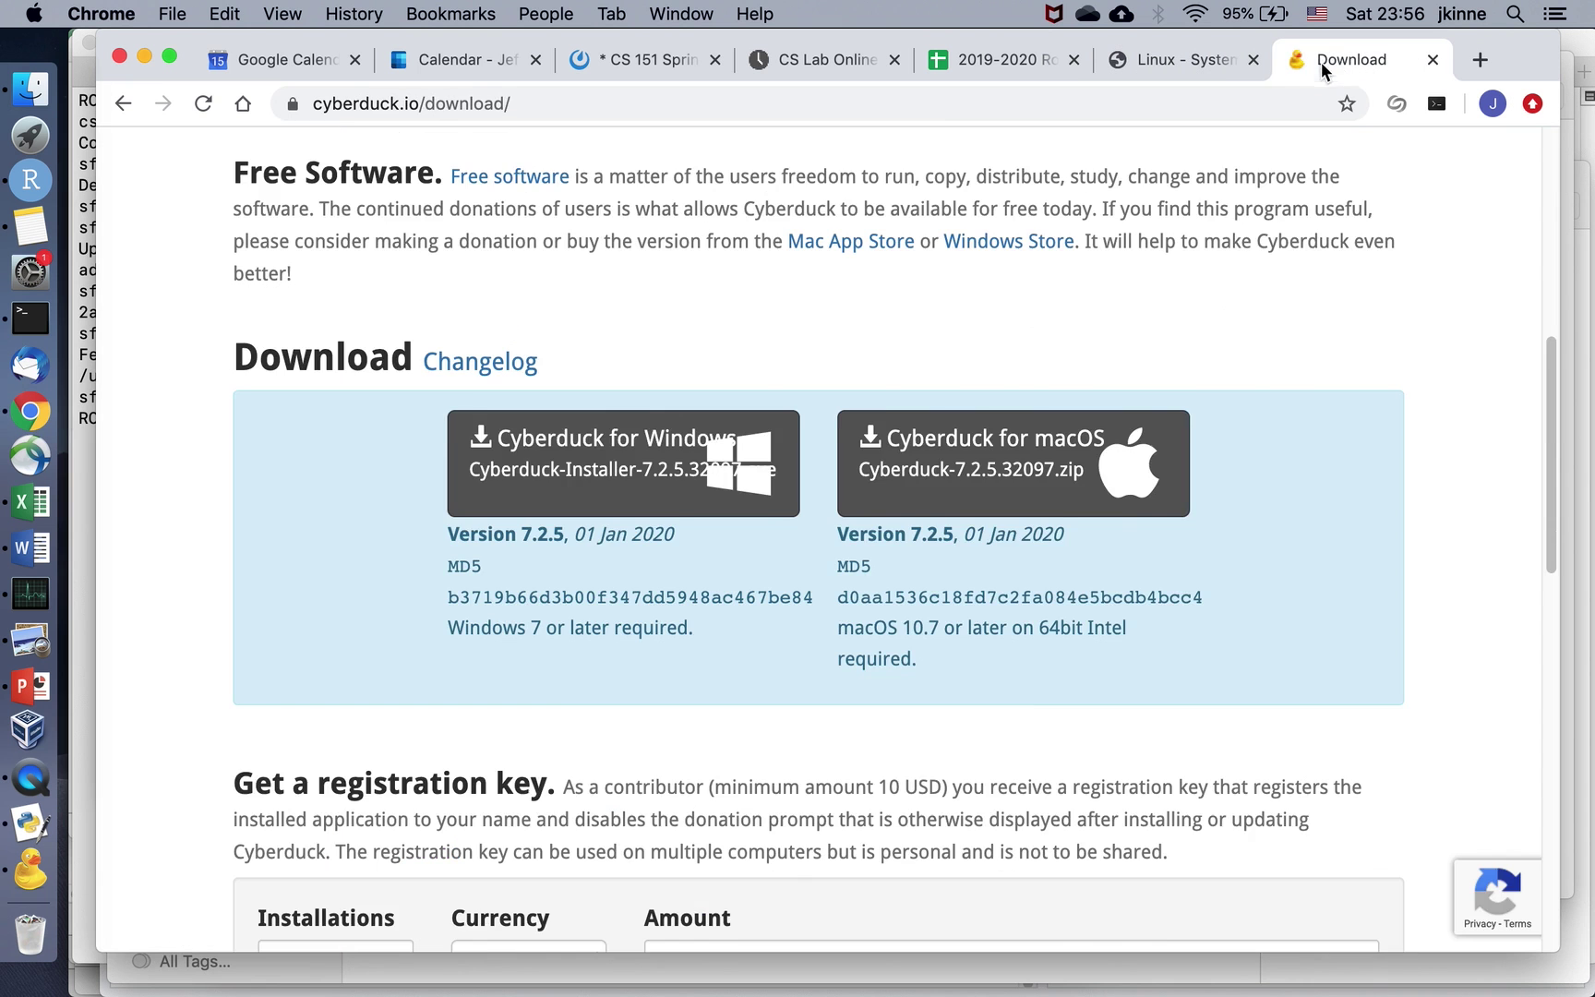
left_click(123, 103)
left_click(123, 103)
scroll(662, 314, "up", 5)
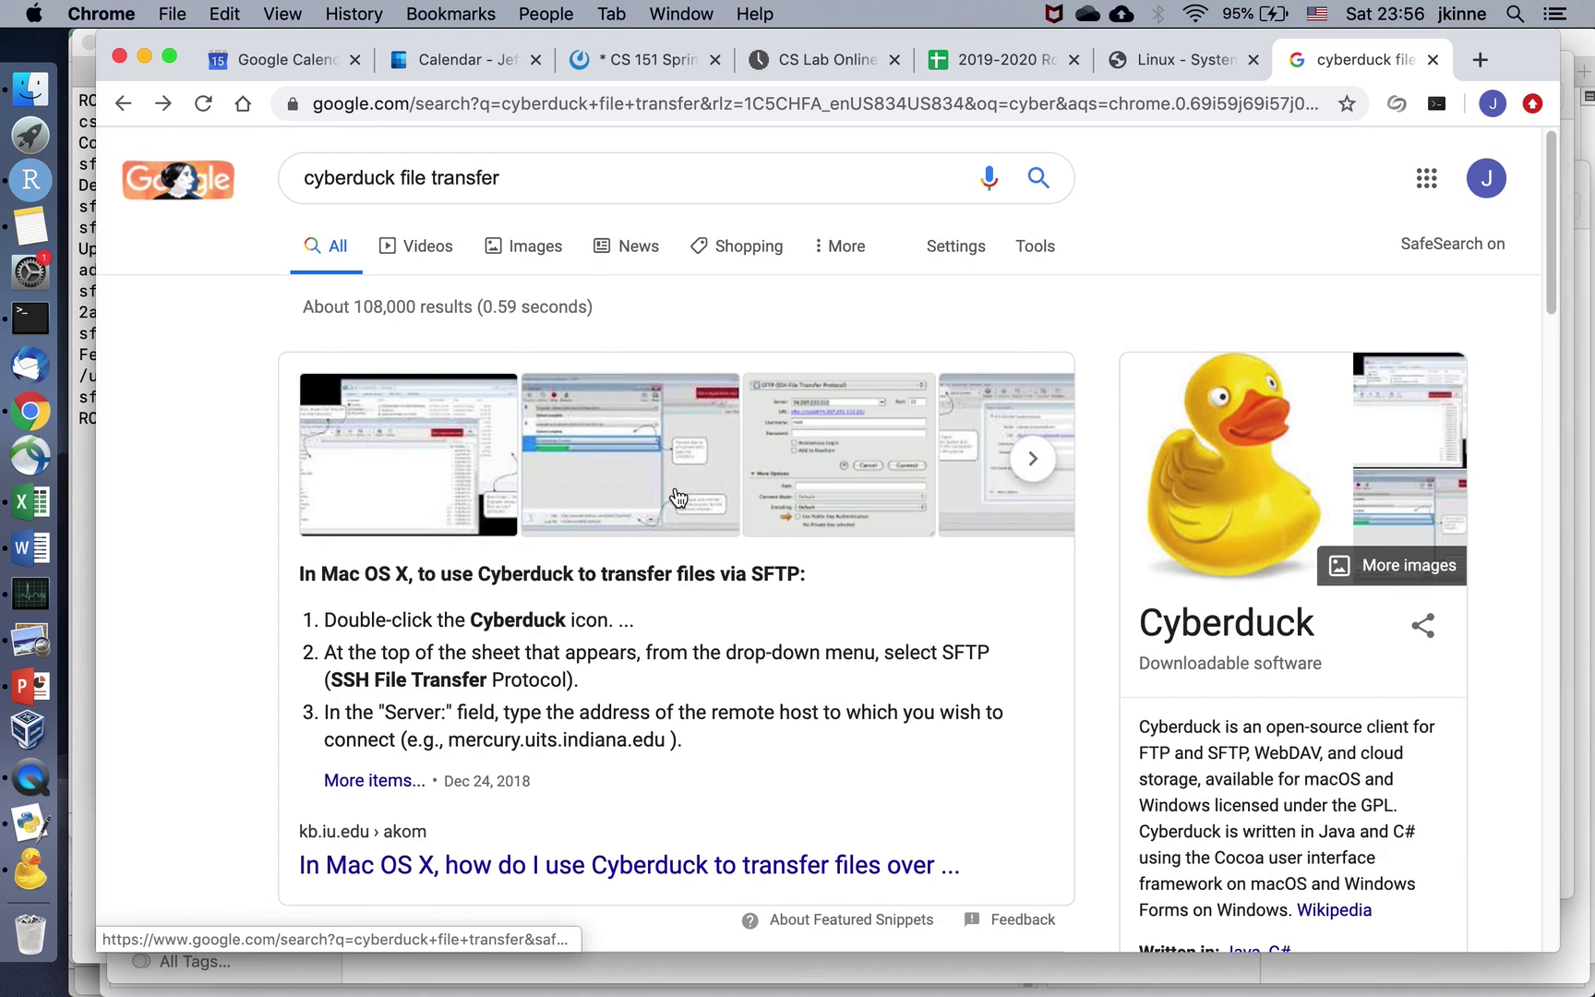
scroll(662, 451, "down", 5)
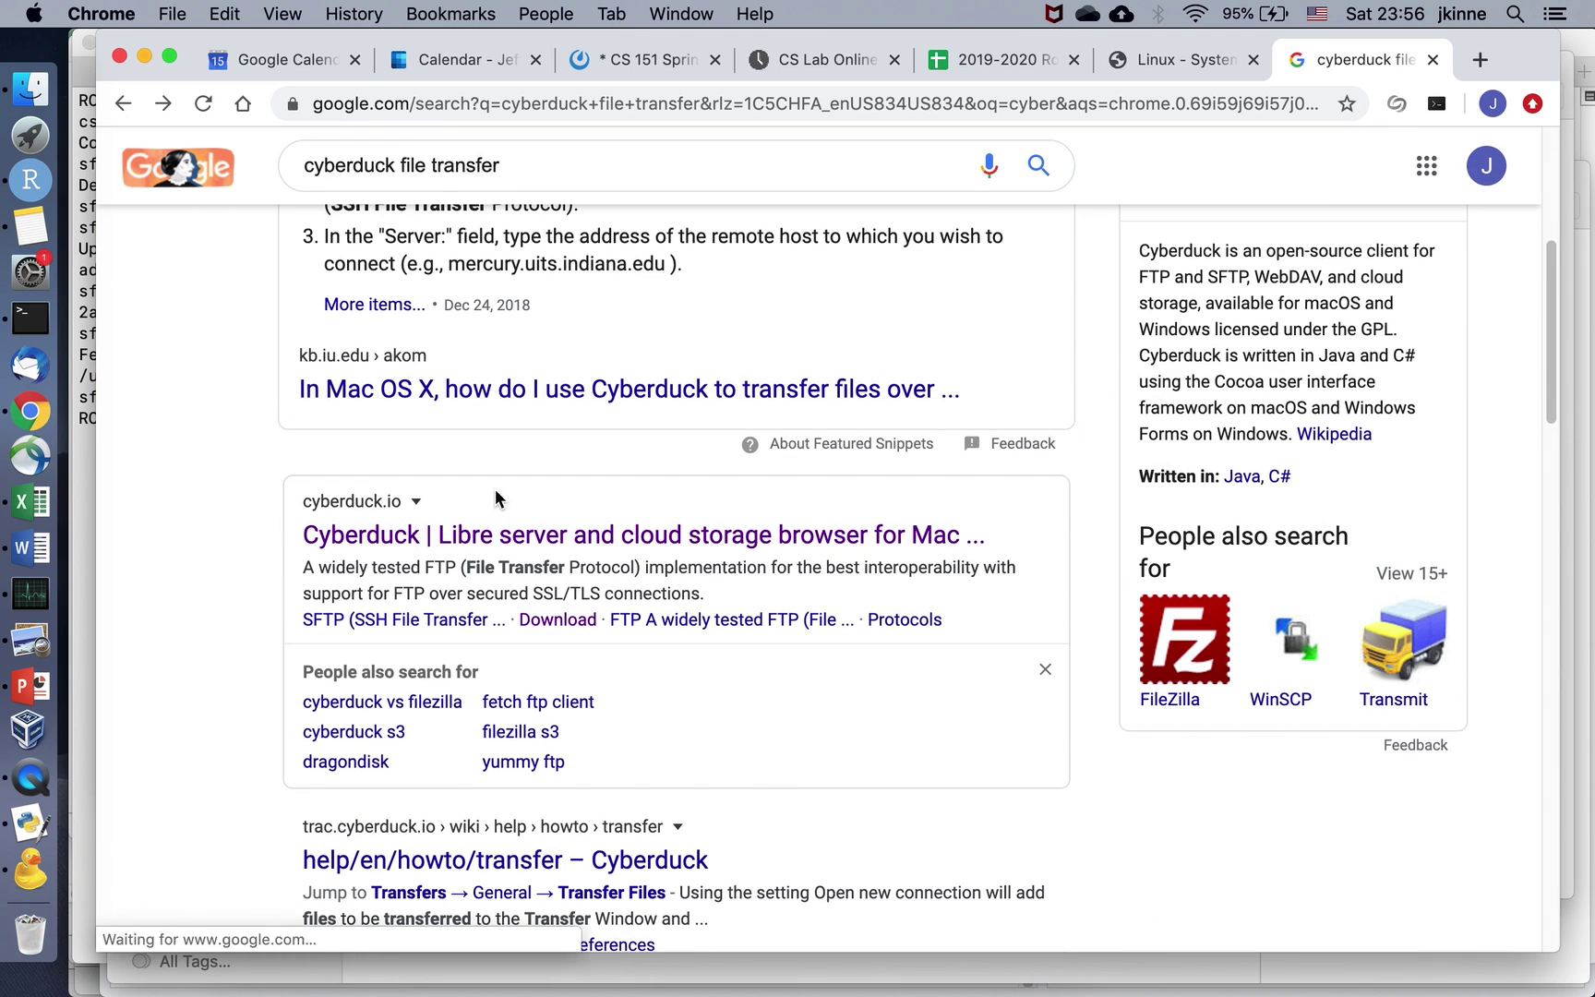
Open cyberduck.io's Cyberduck for macOS download page, then switch to Finder.
left_click(546, 537)
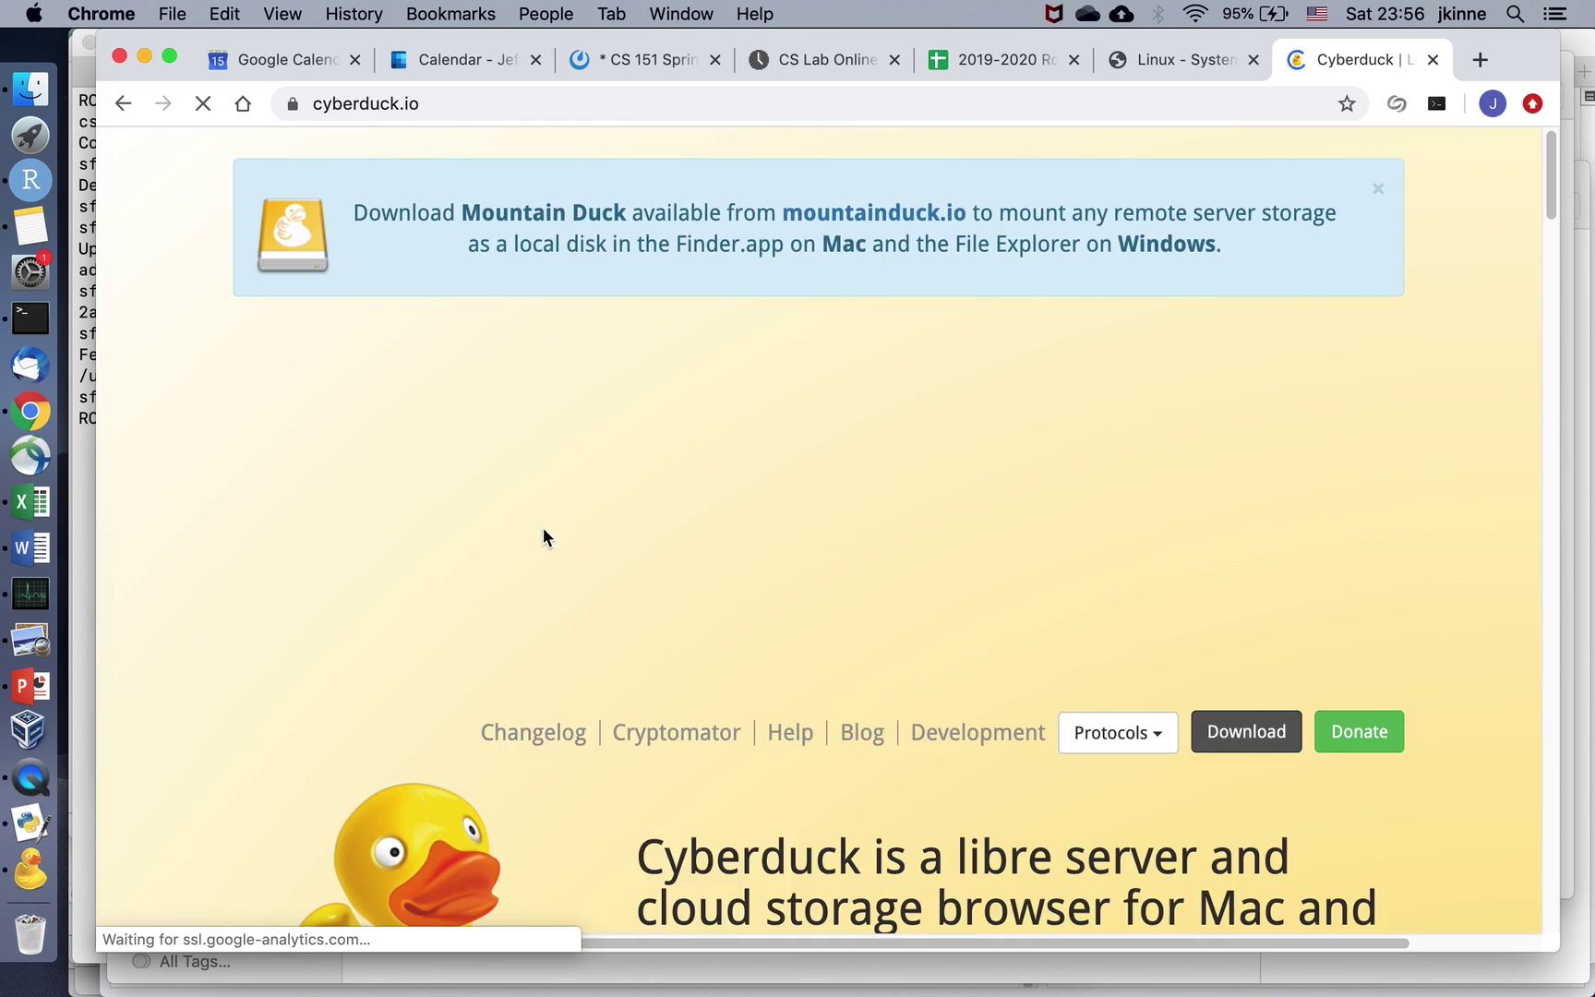
scroll(733, 627, "down", 4)
scroll(735, 627, "down", 5)
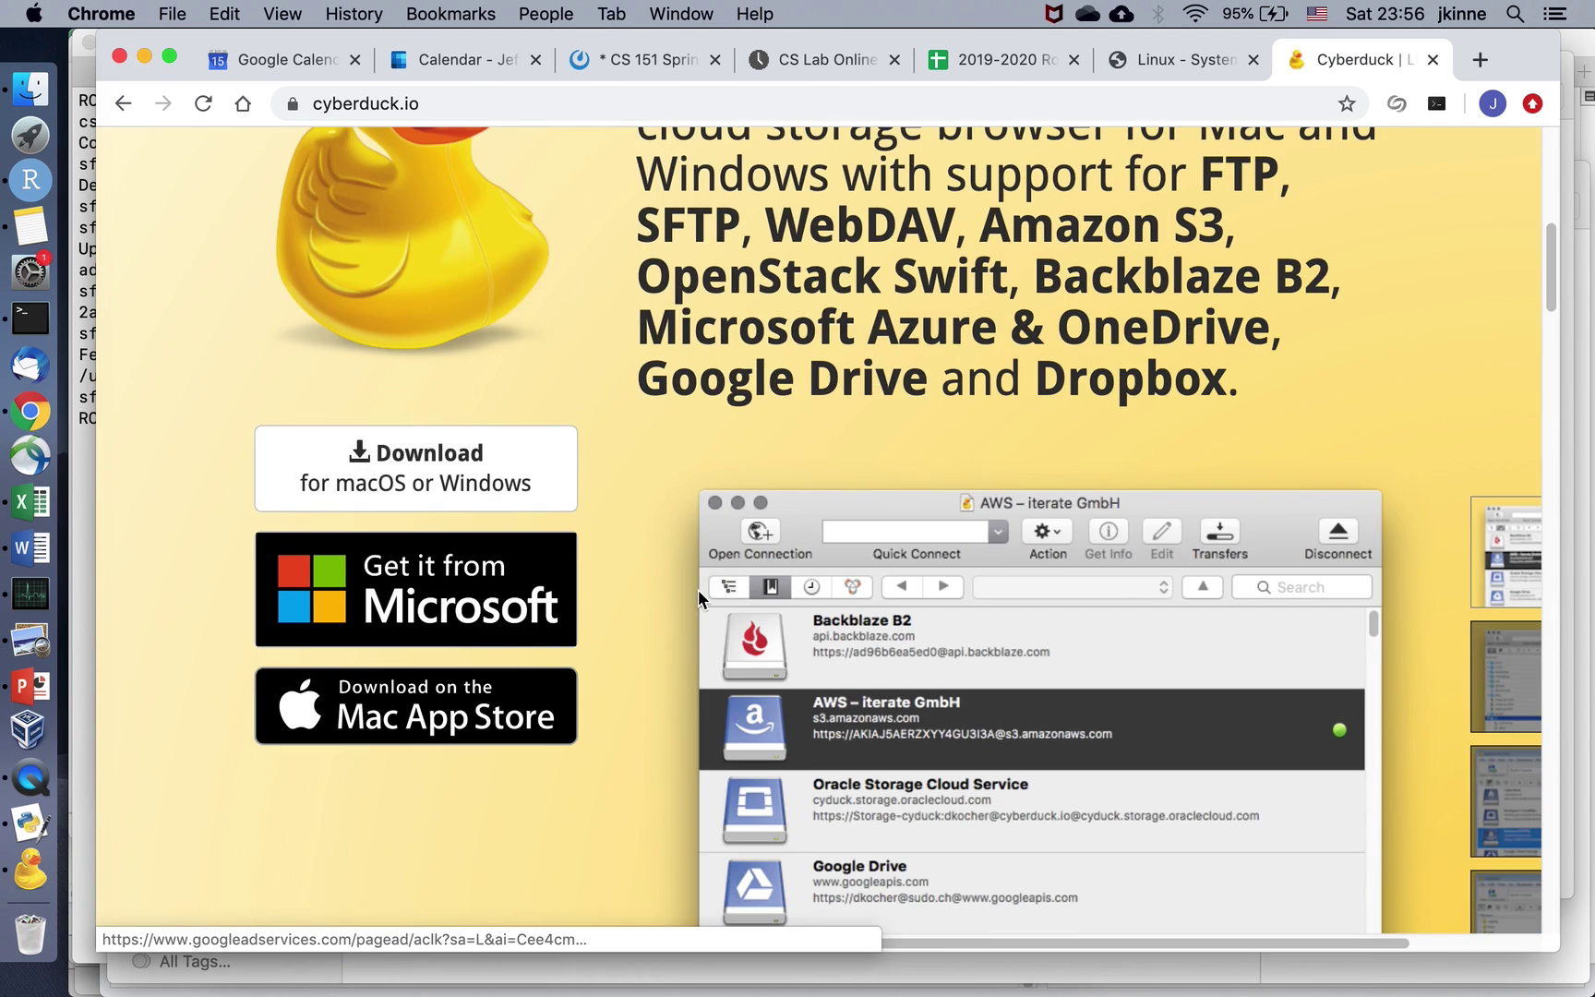
left_click(501, 473)
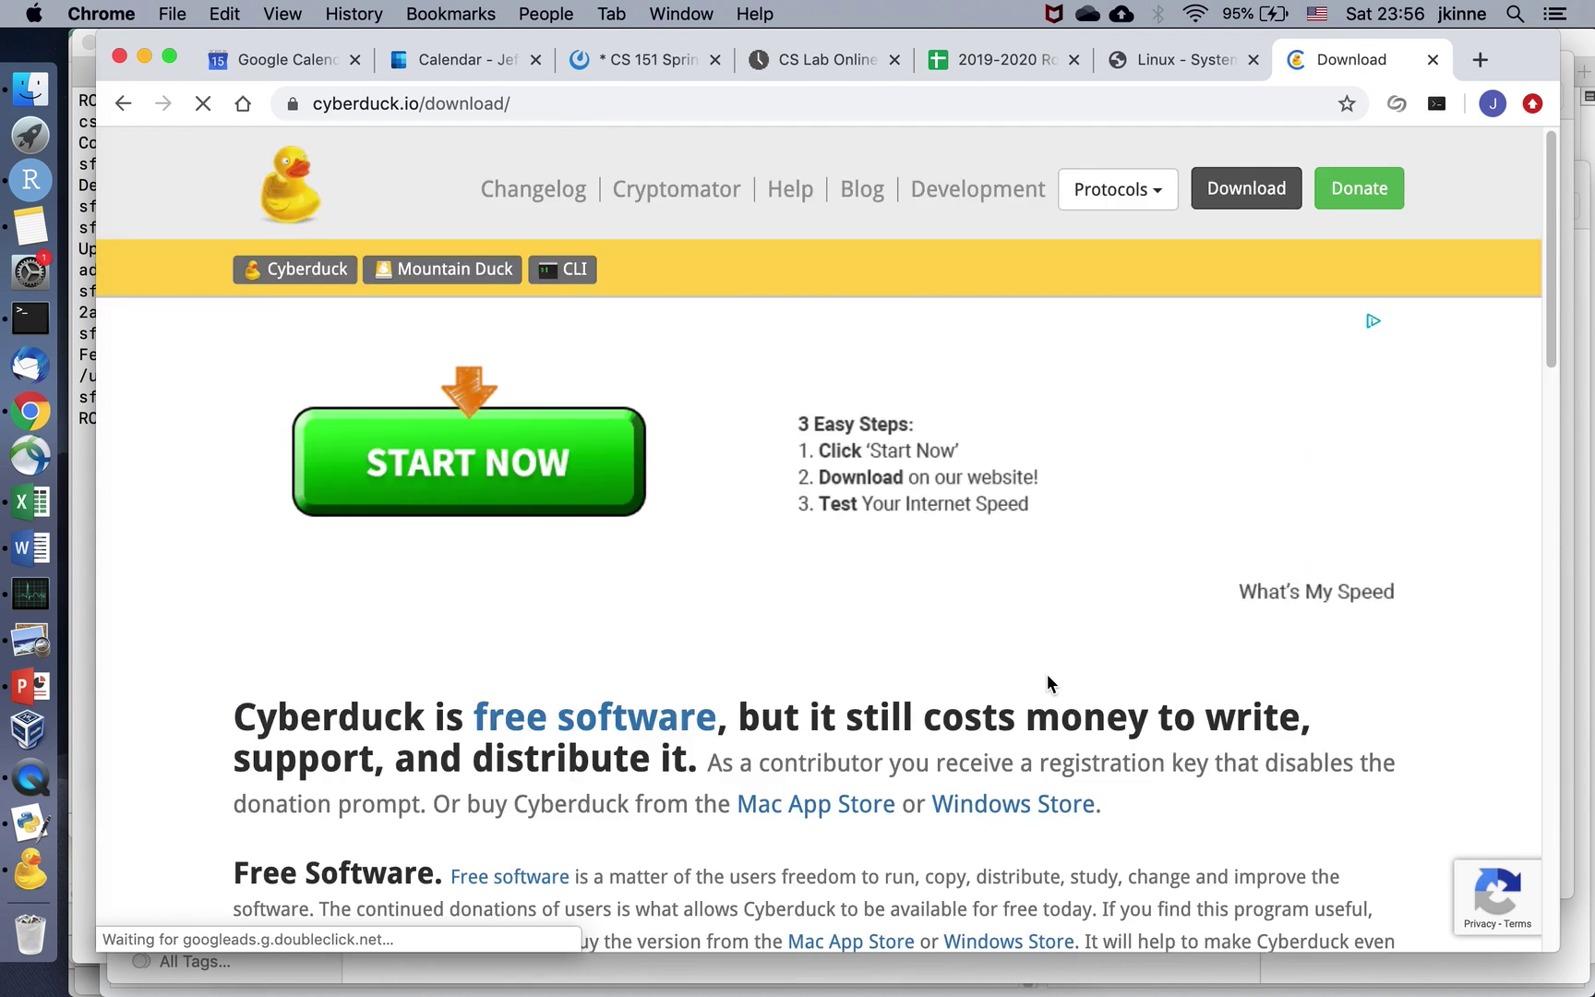
scroll(1046, 674, "down", 7)
scroll(1046, 674, "down", 1)
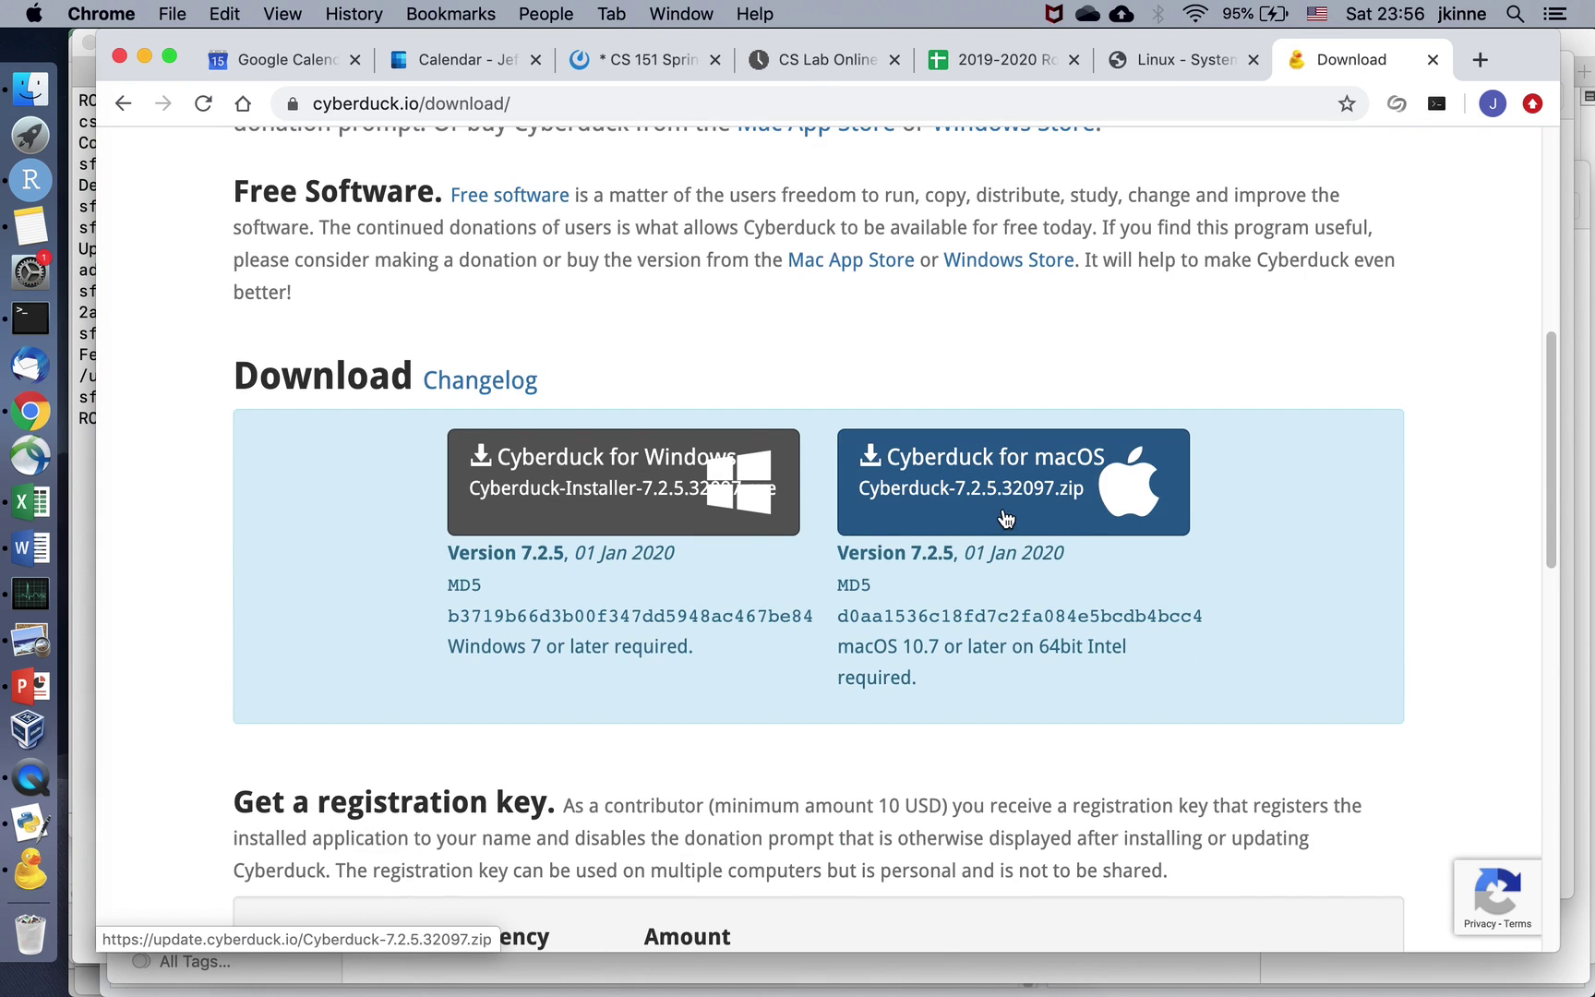
left_click(32, 89)
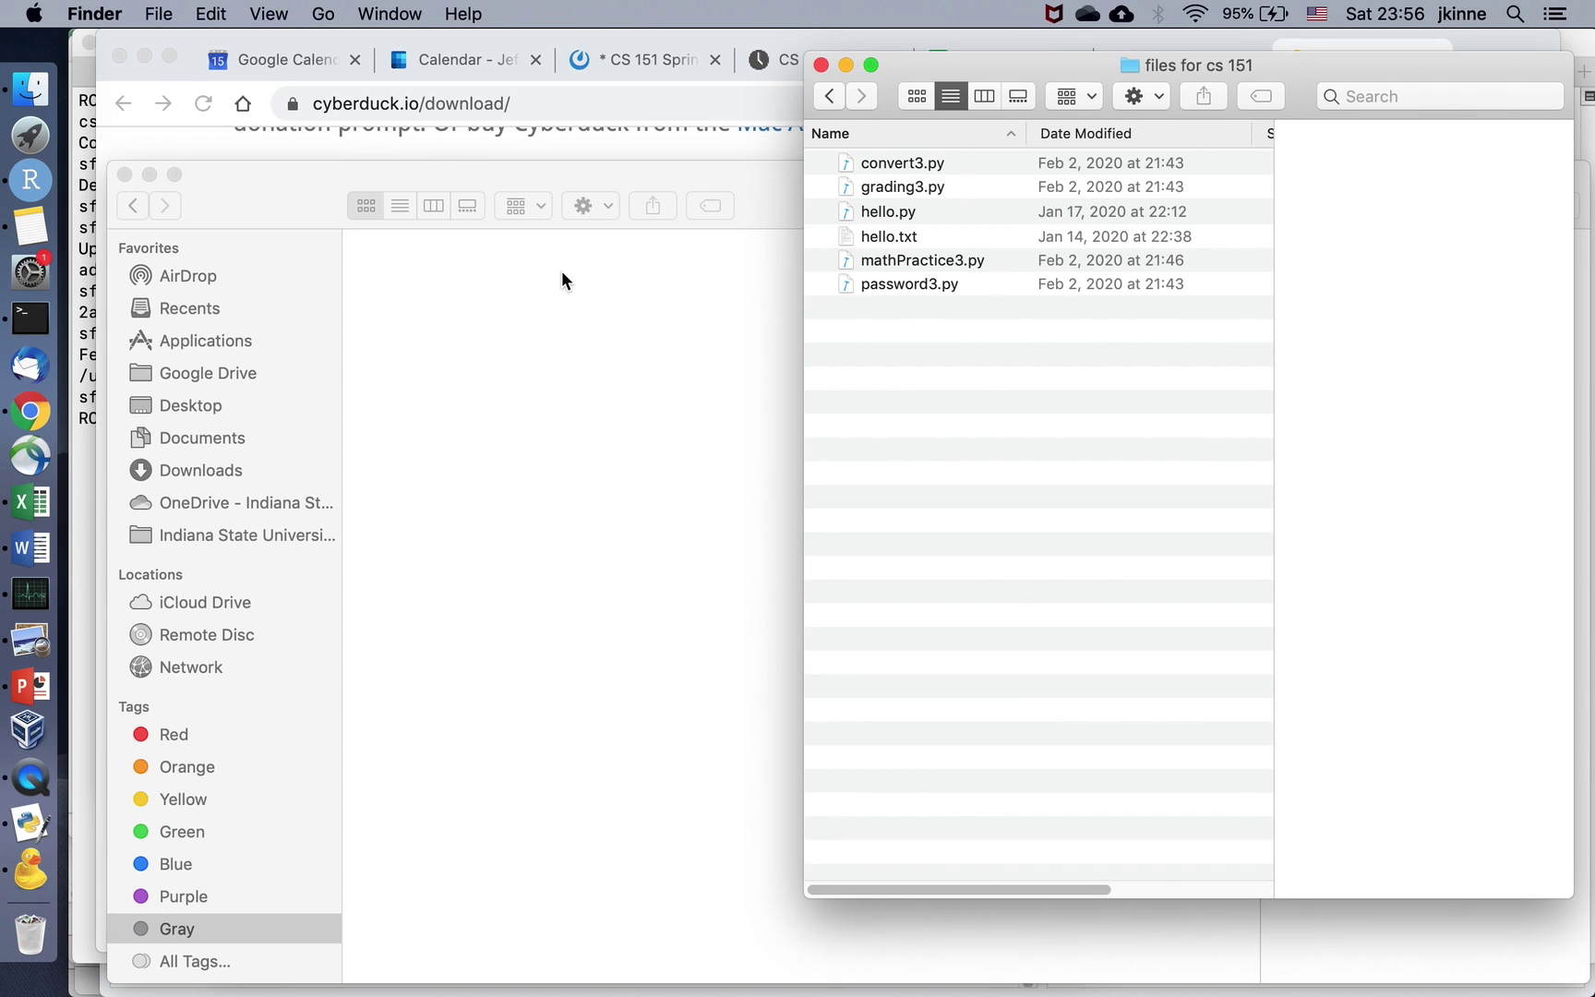
Browse the Downloads and Applications folders in a widened Finder window.
left_click(827, 97)
left_click(907, 186)
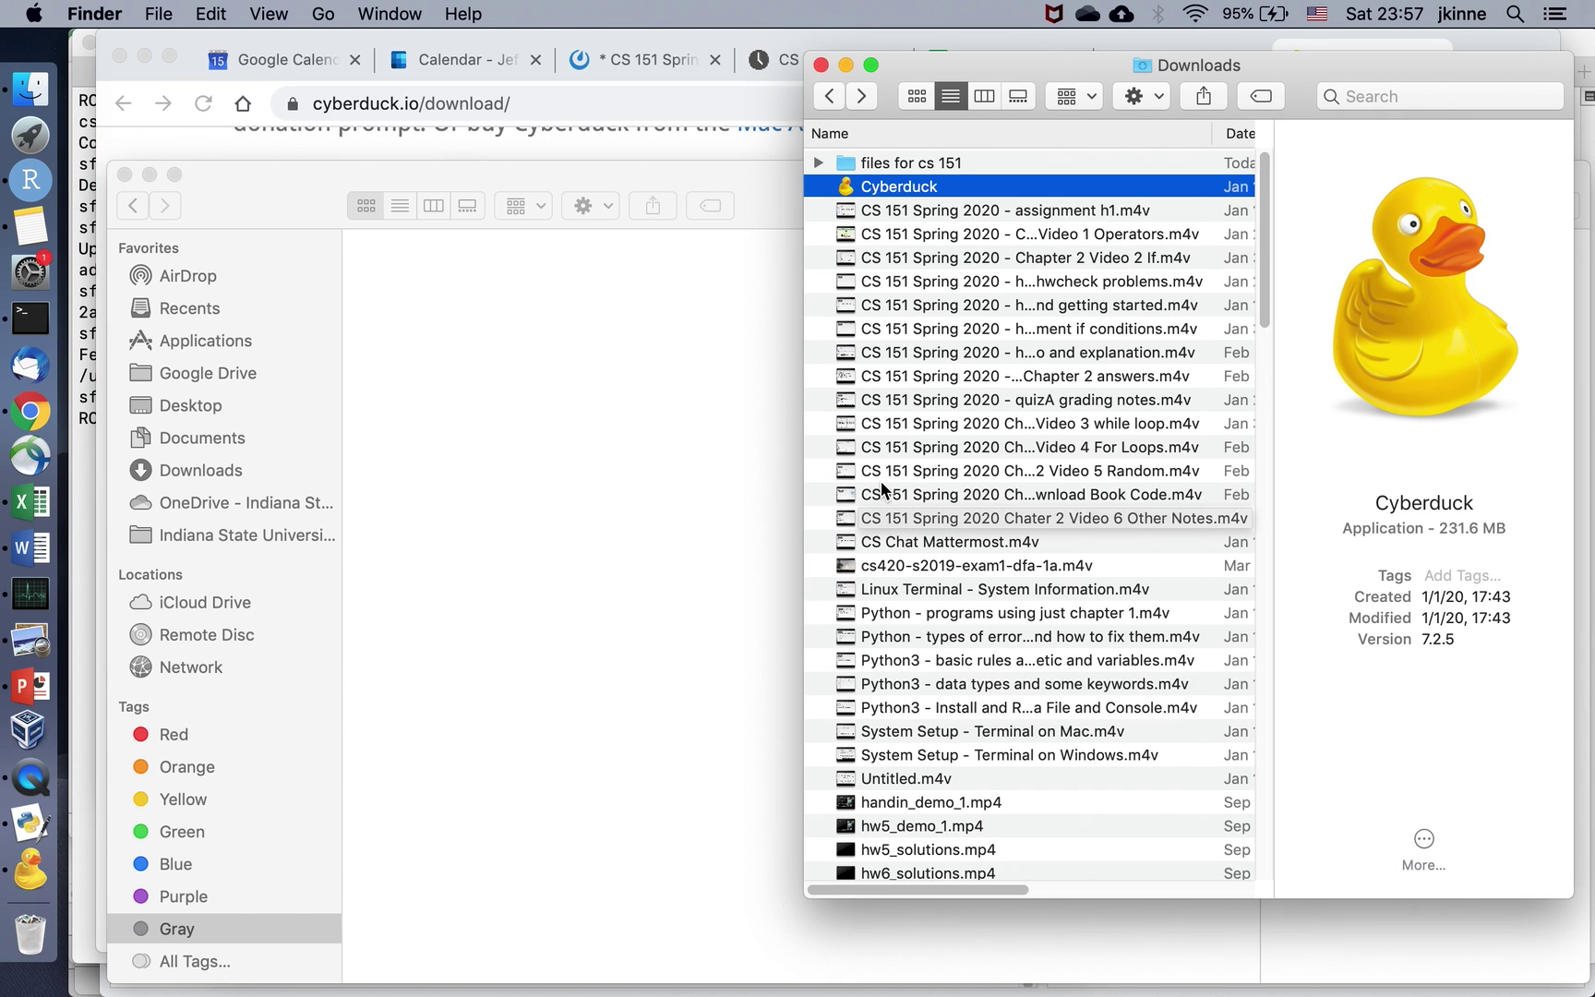
left_click_drag(800, 522, 430, 552)
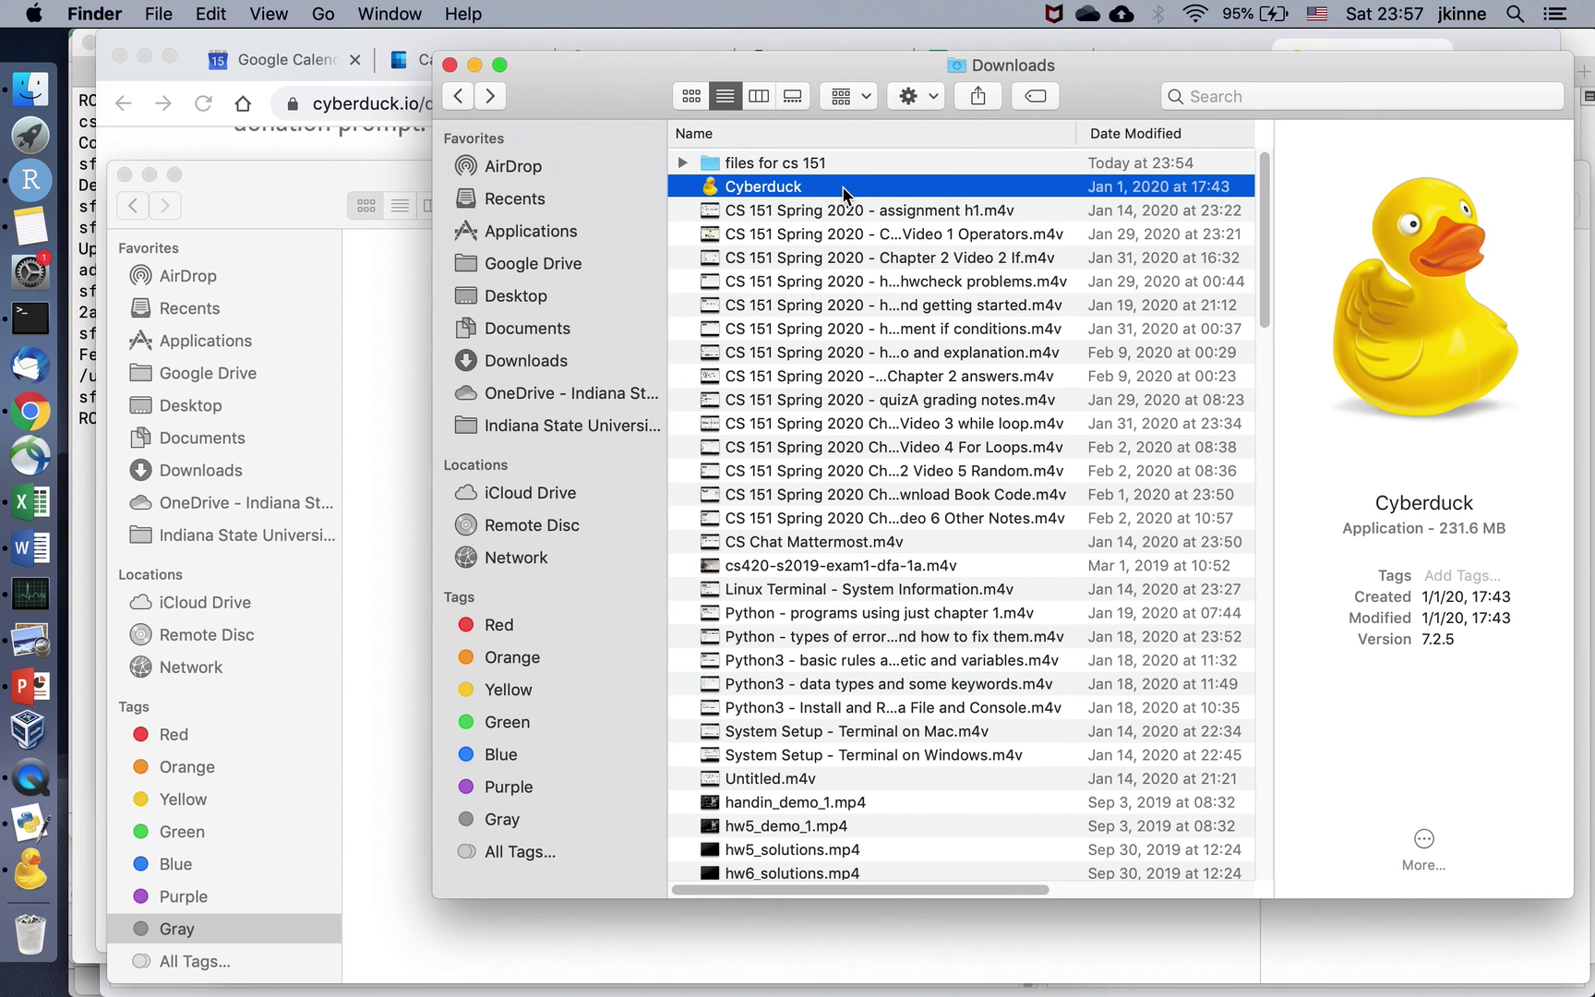
left_click(534, 230)
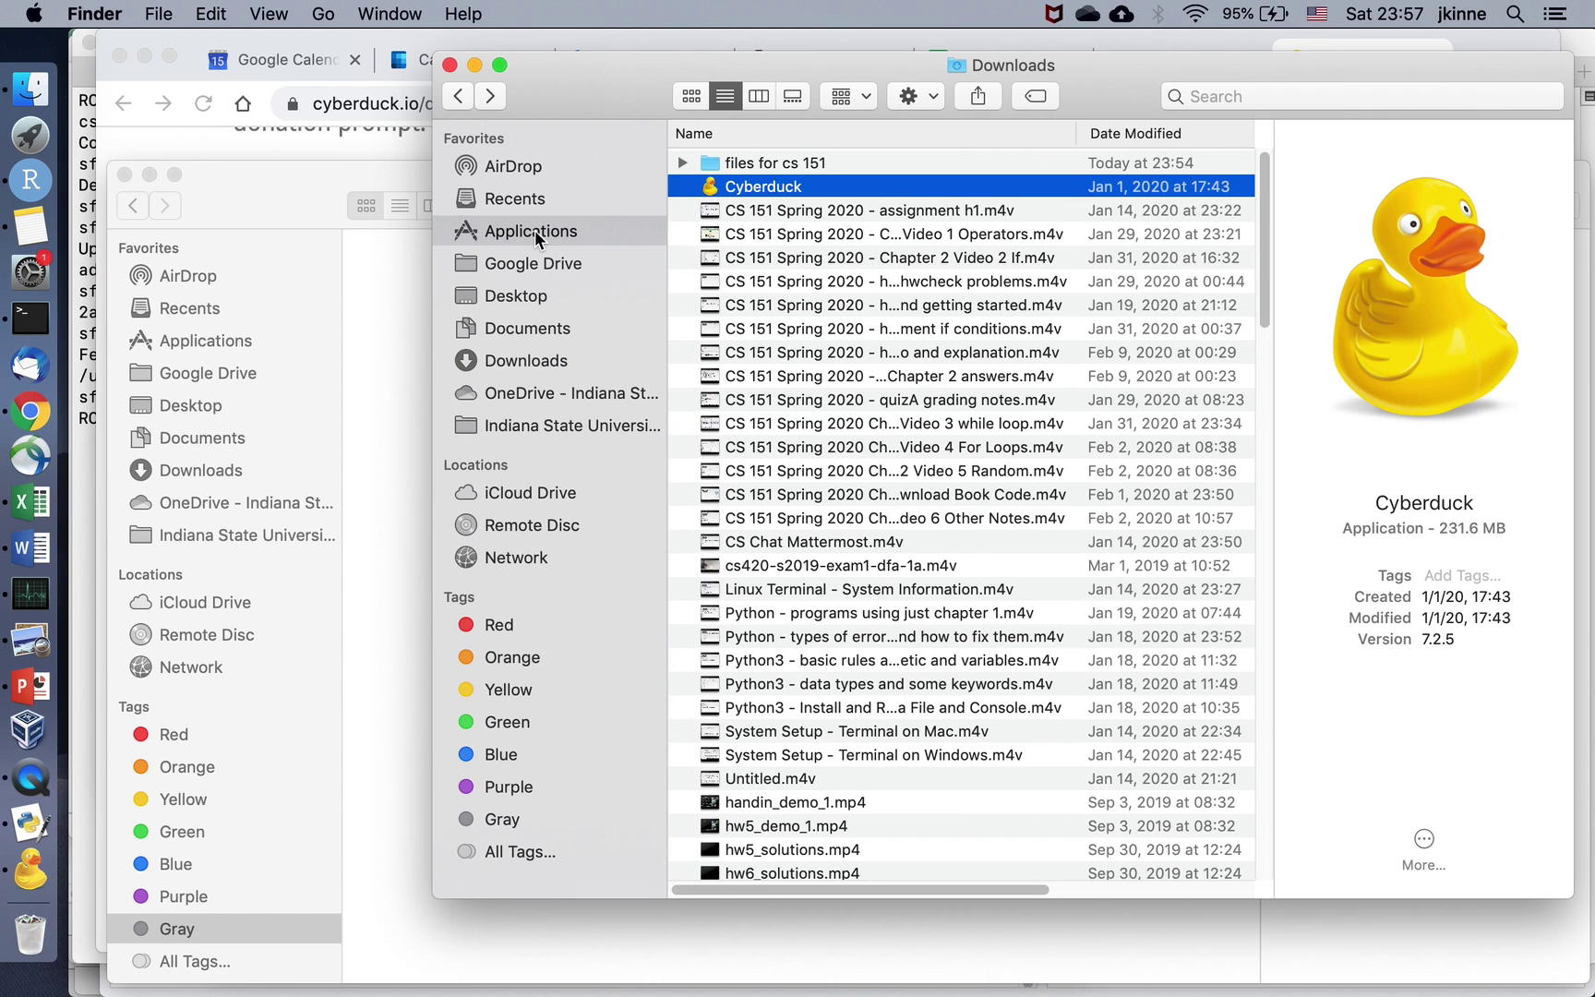
scroll(845, 396, "up", 2)
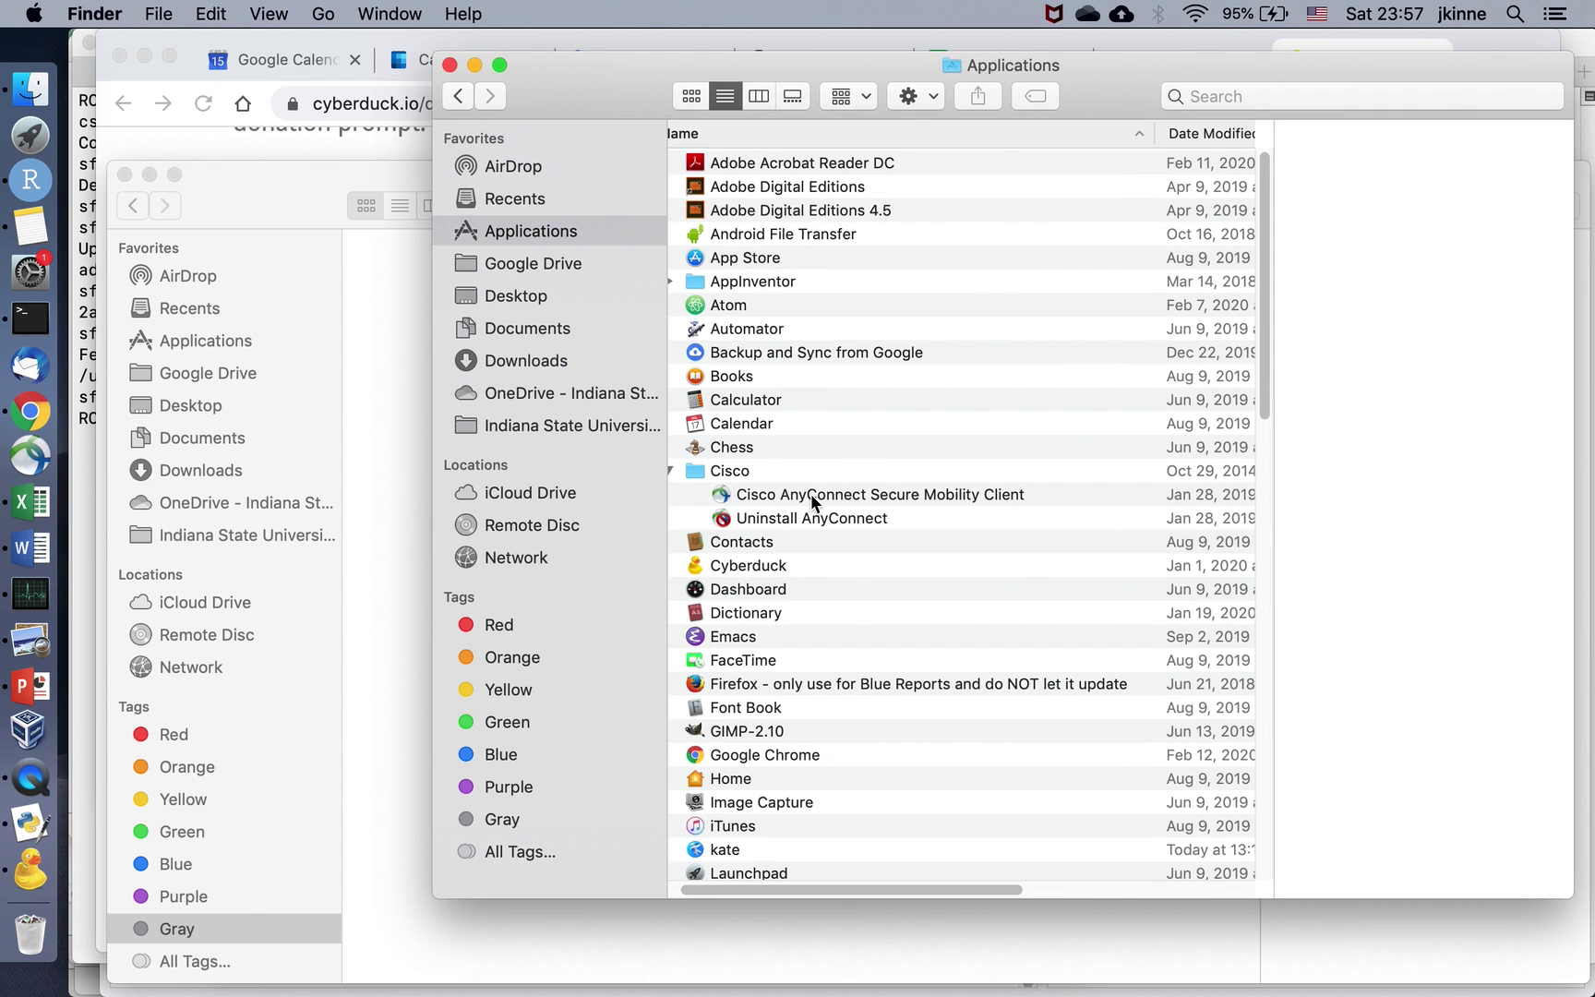
left_click(545, 363)
Move all six files in 'files for cs 151' to the Trash.
double_click(803, 160)
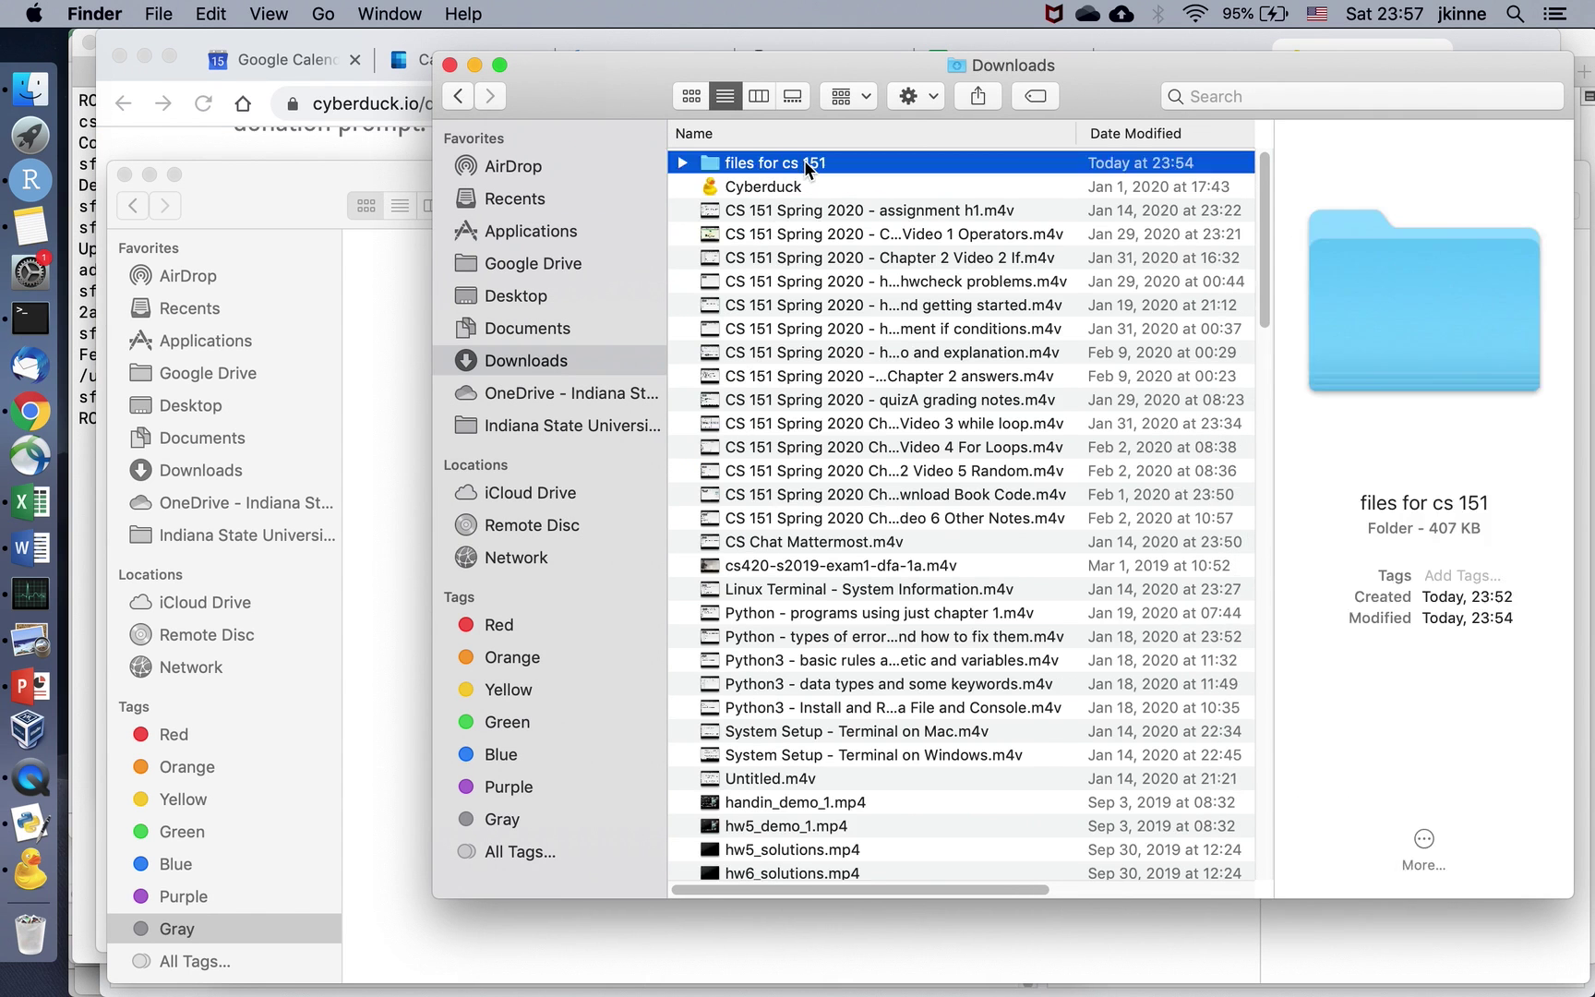
left_click_drag(850, 357, 738, 136)
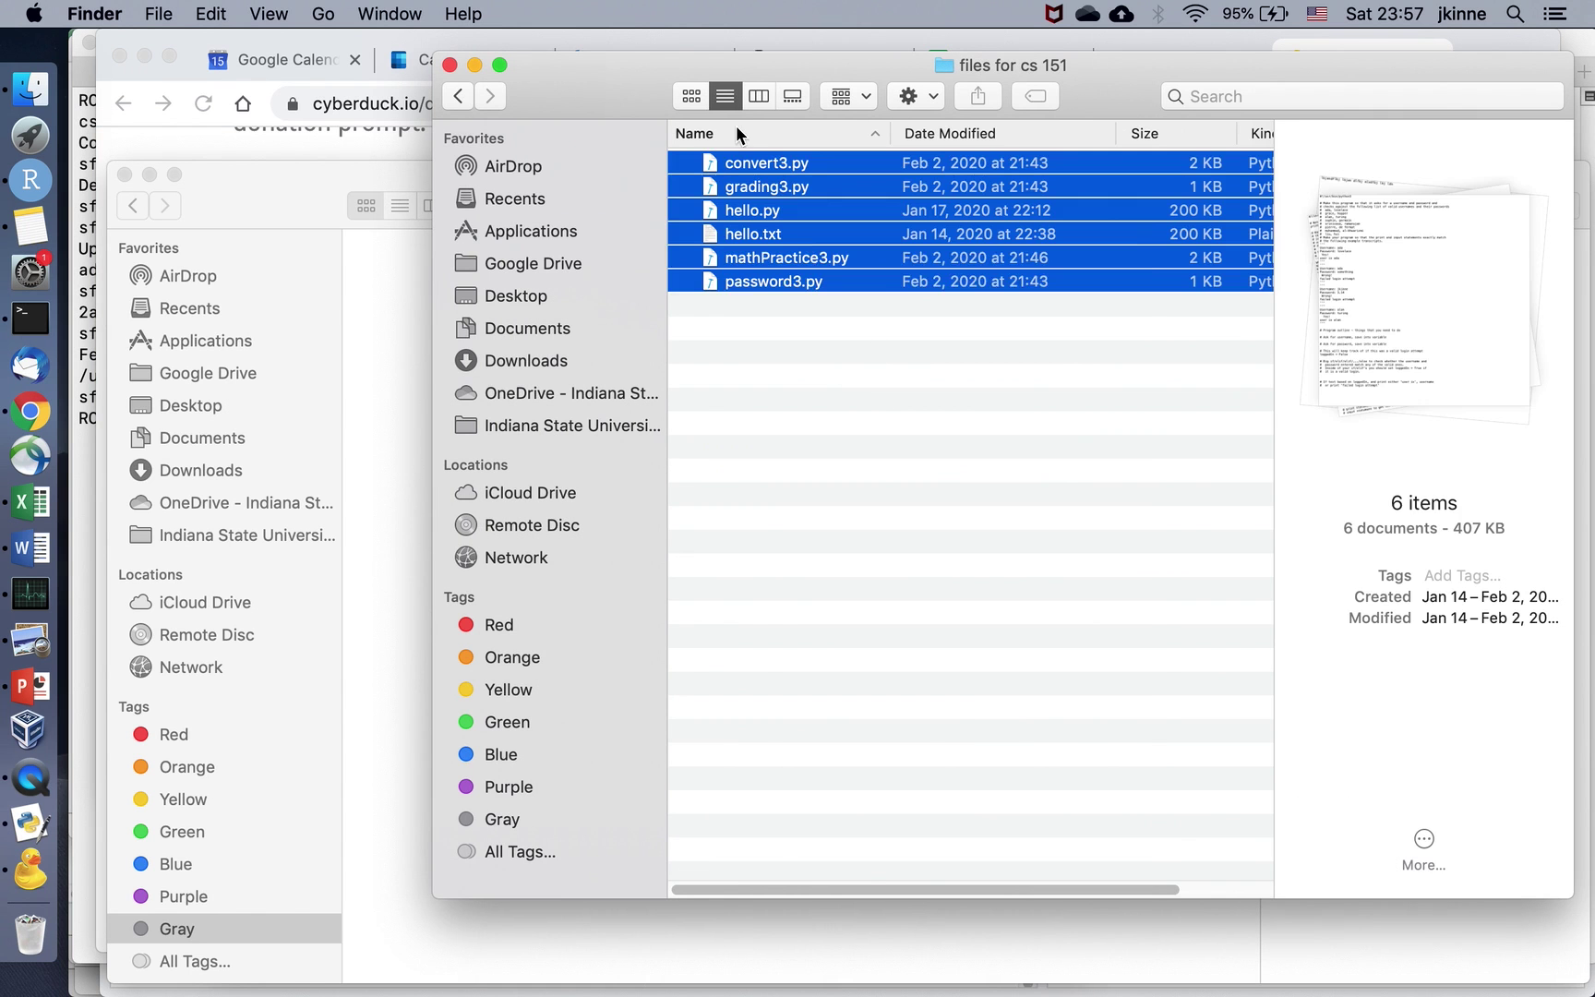
right_click(804, 243)
left_click(903, 357)
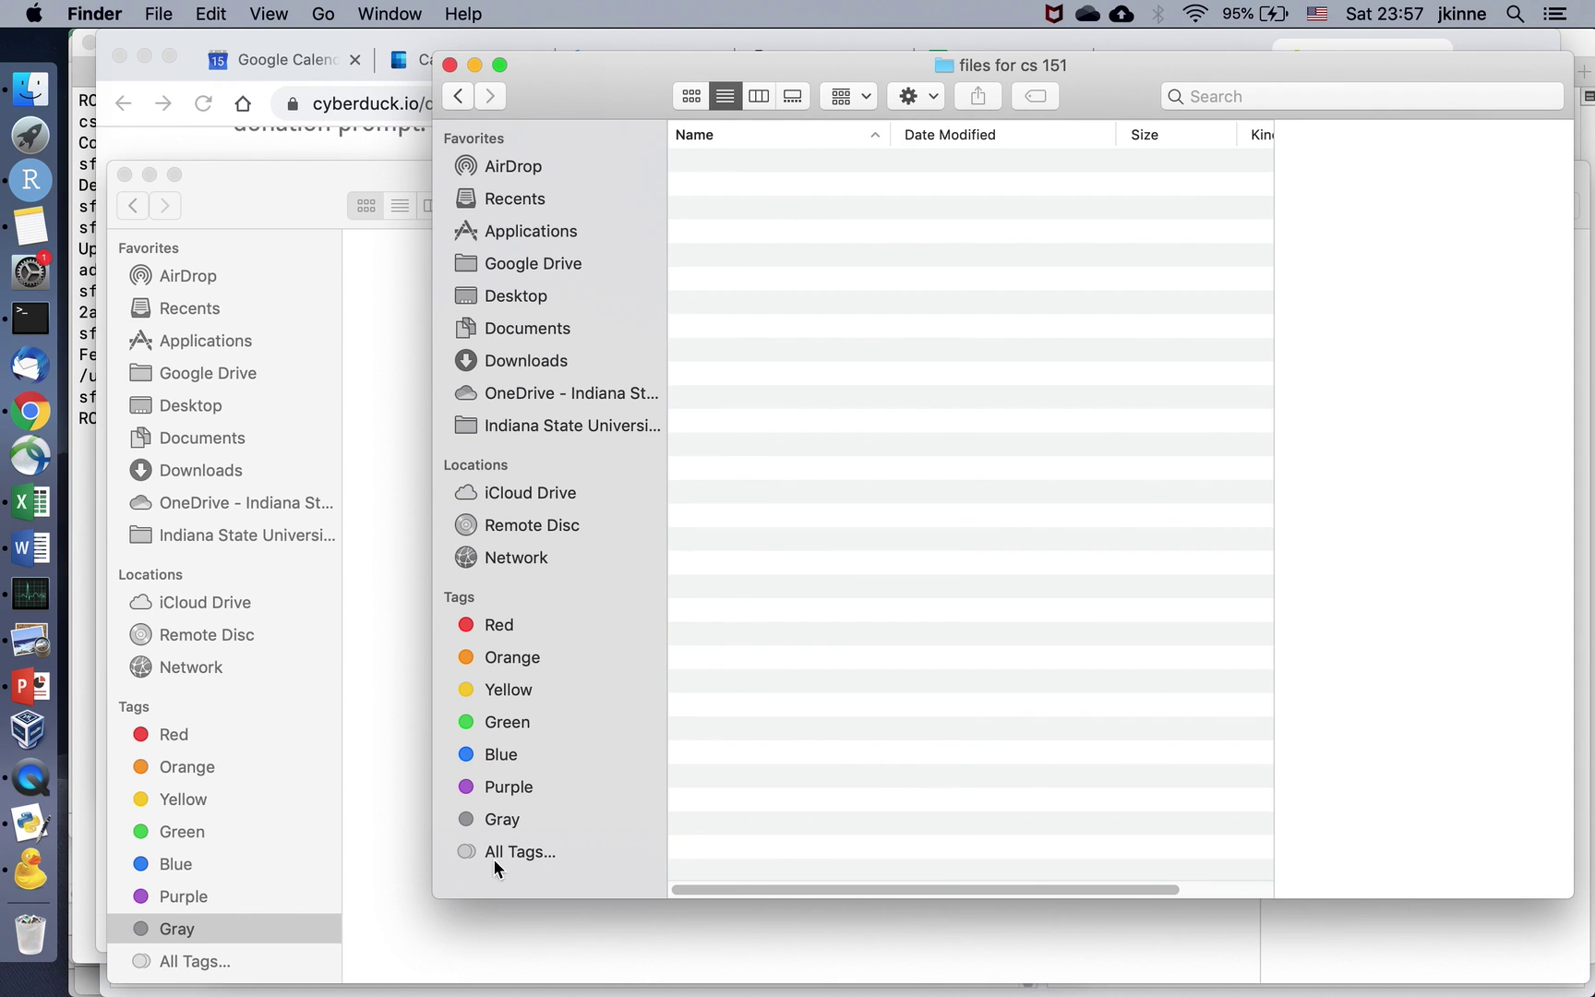
left_click_drag(435, 889, 770, 889)
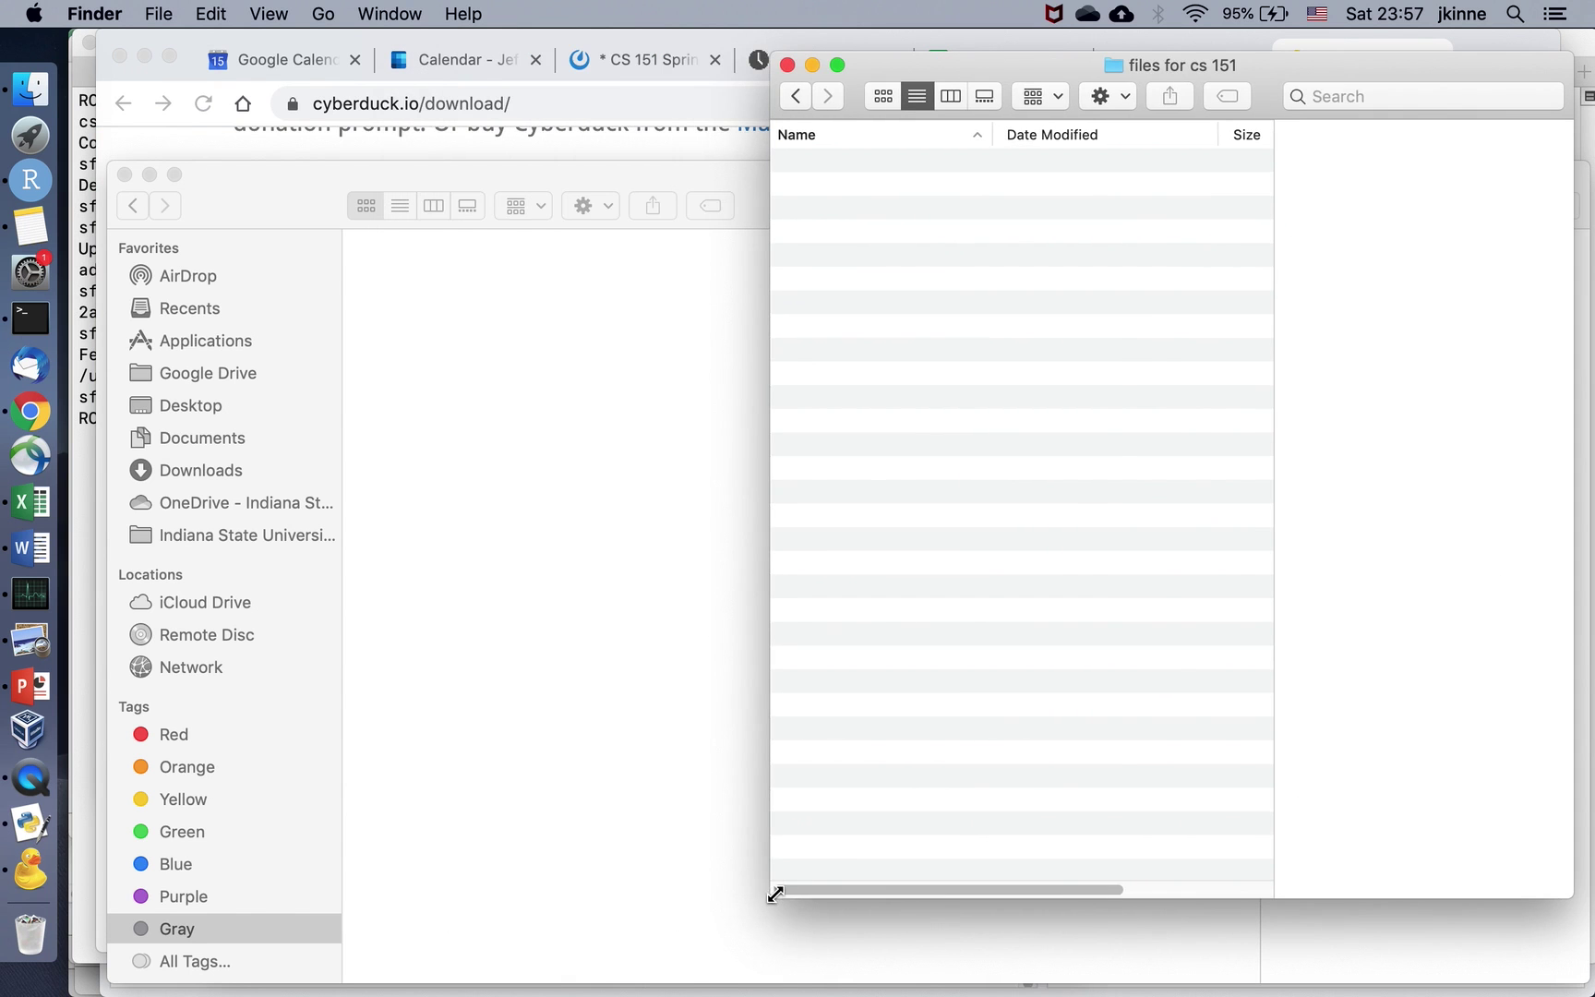
Save adding.py in IDLE and return to Finder's empty 'files for cs 151' window.
left_click(28, 824)
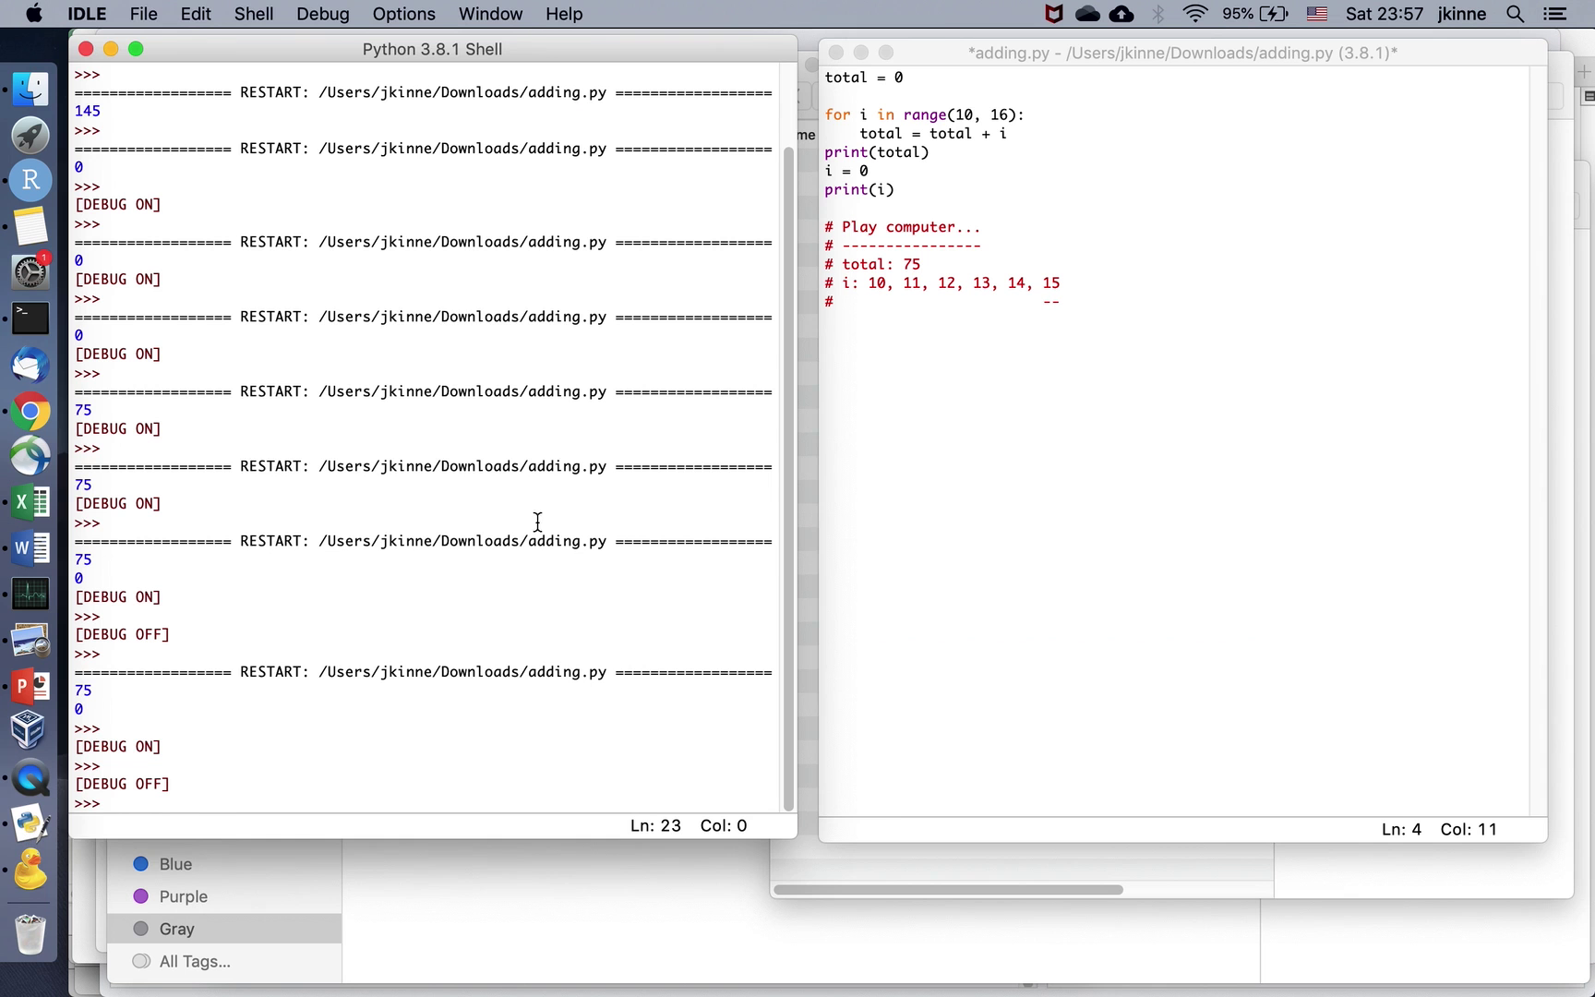
left_click(1246, 410)
key("super+s")
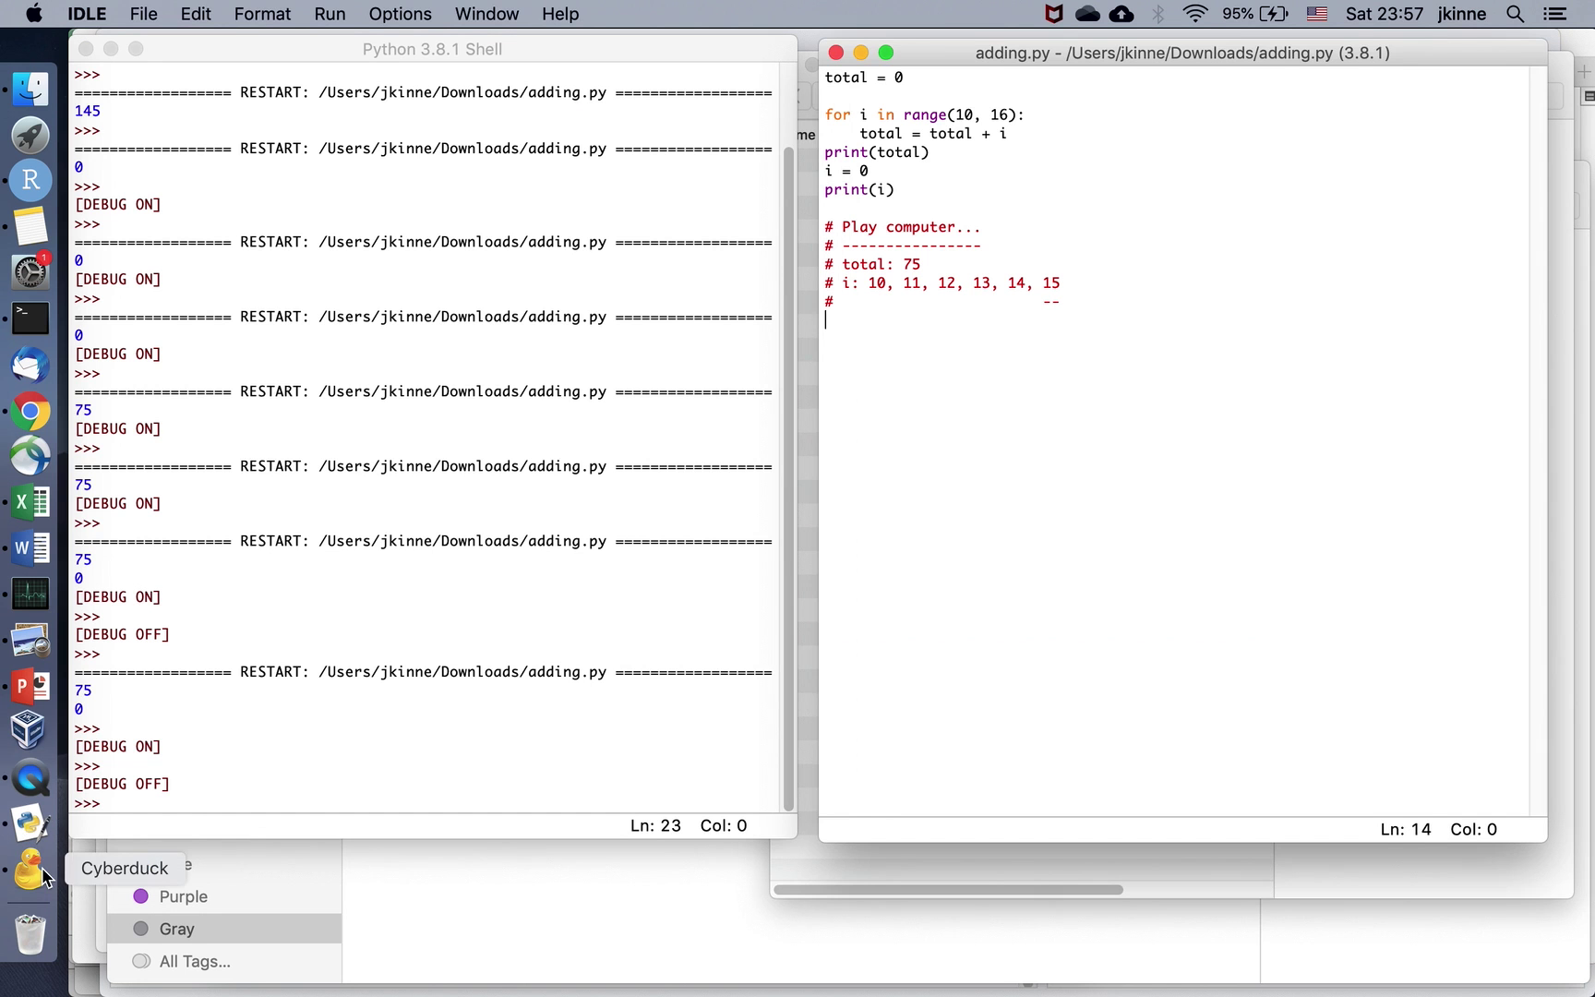
left_click(30, 91)
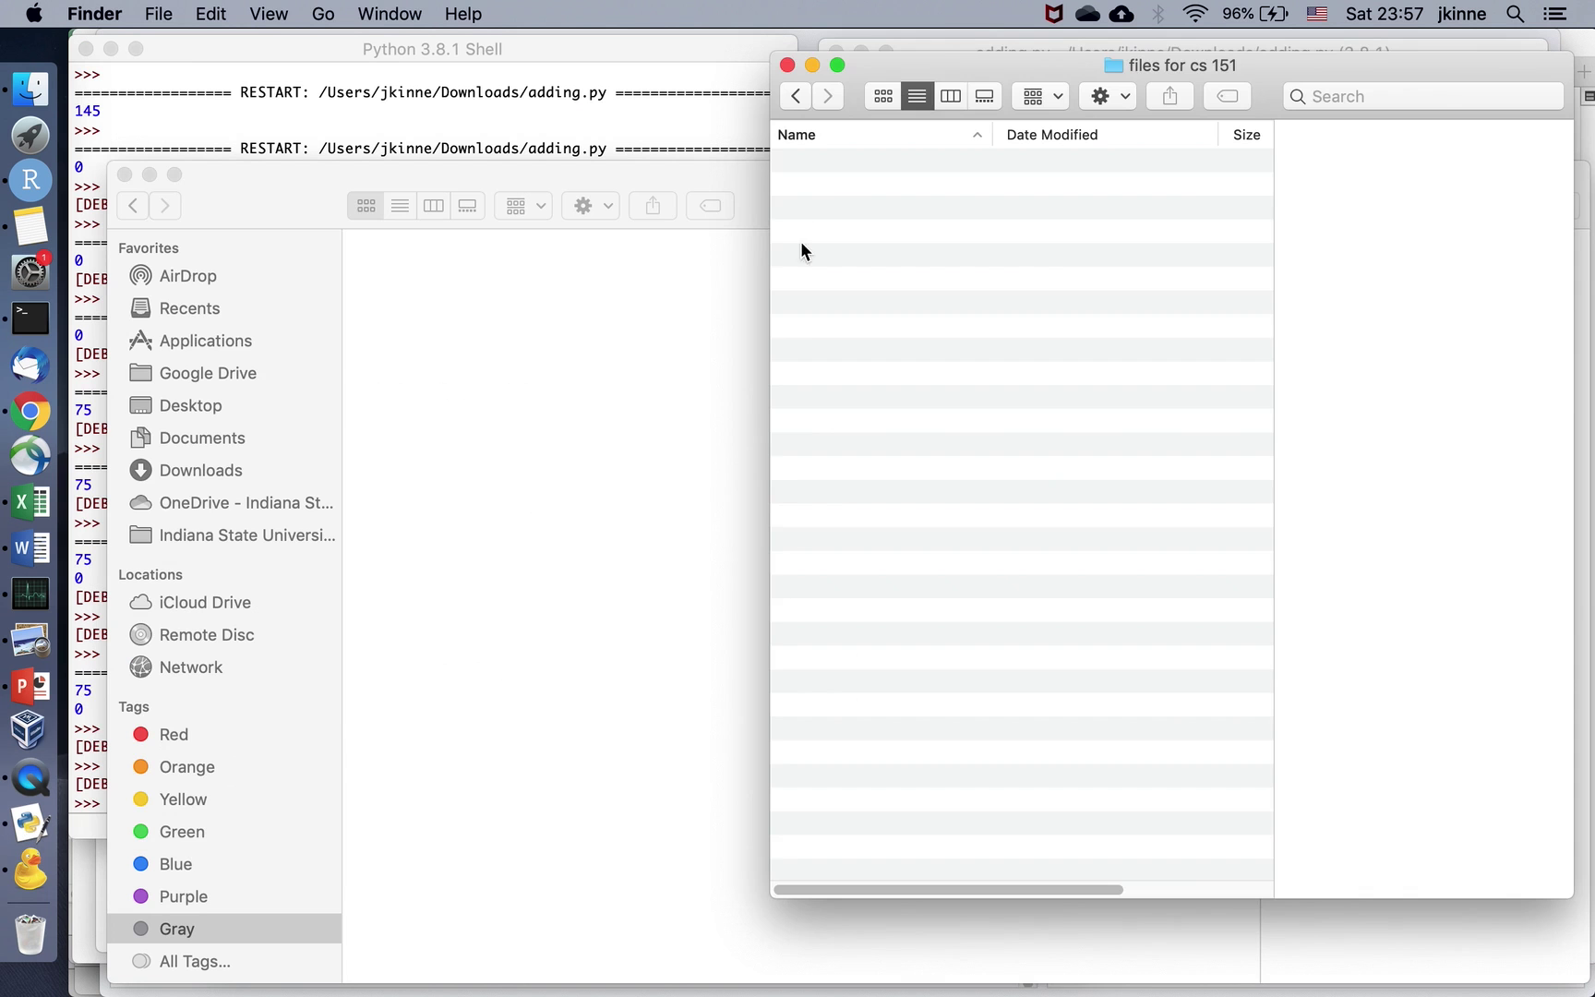
Show Applications in Finder, then in Cyberduck close Transfers and go back to the home folder.
left_click(577, 382)
left_click(236, 338)
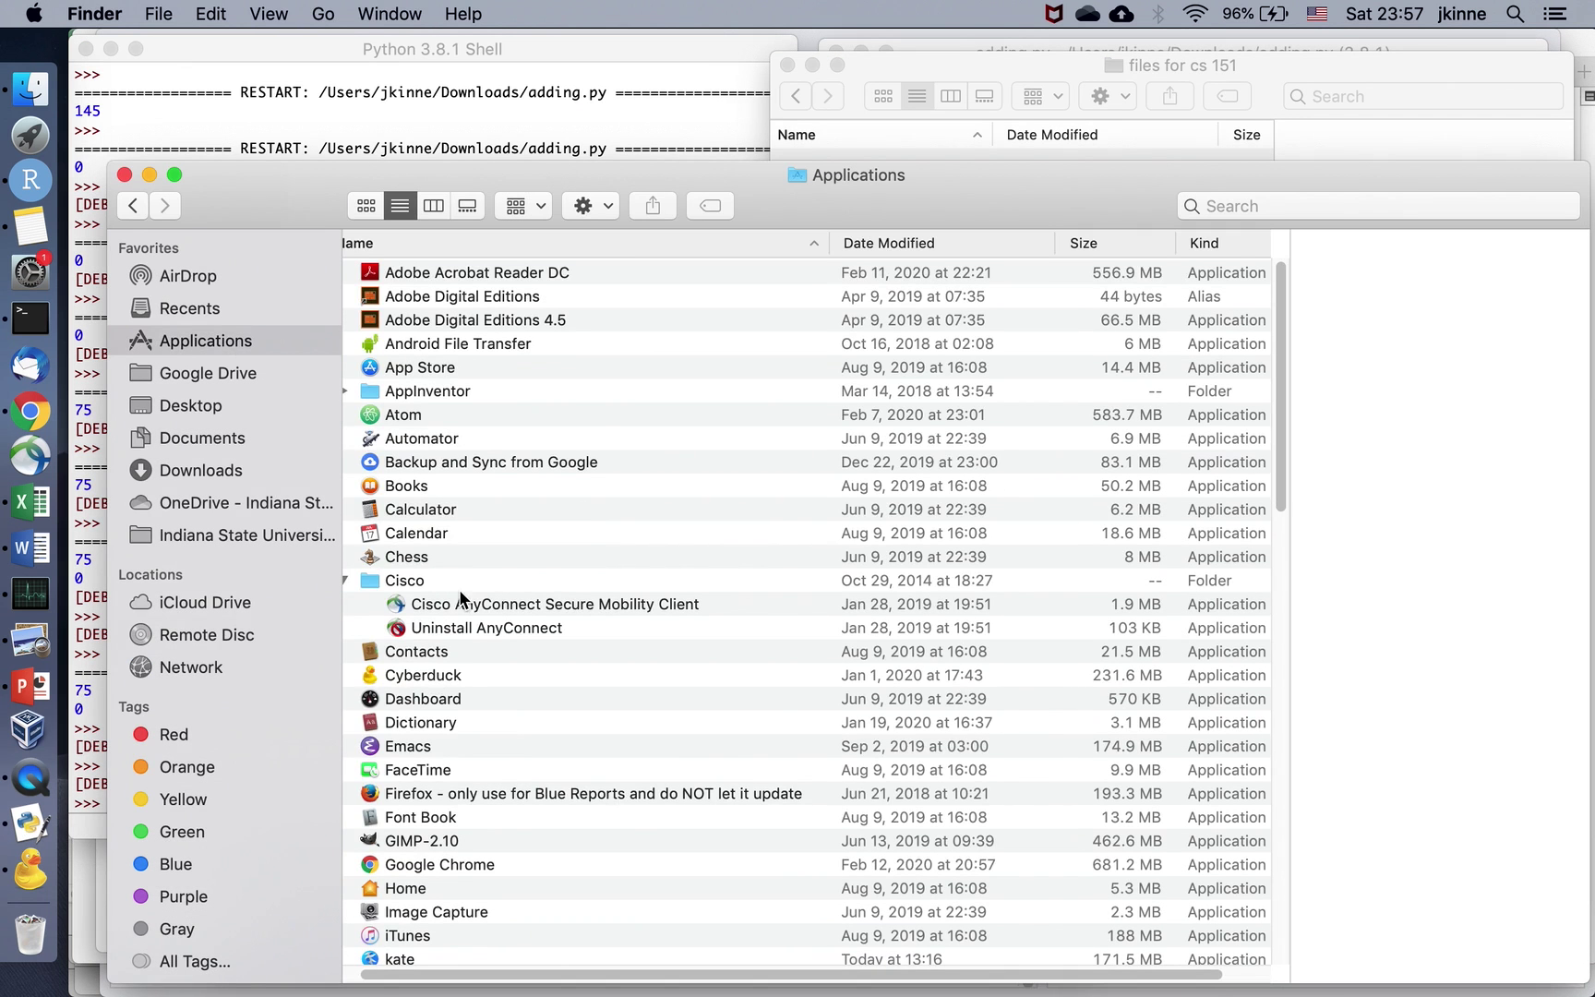
left_click(20, 860)
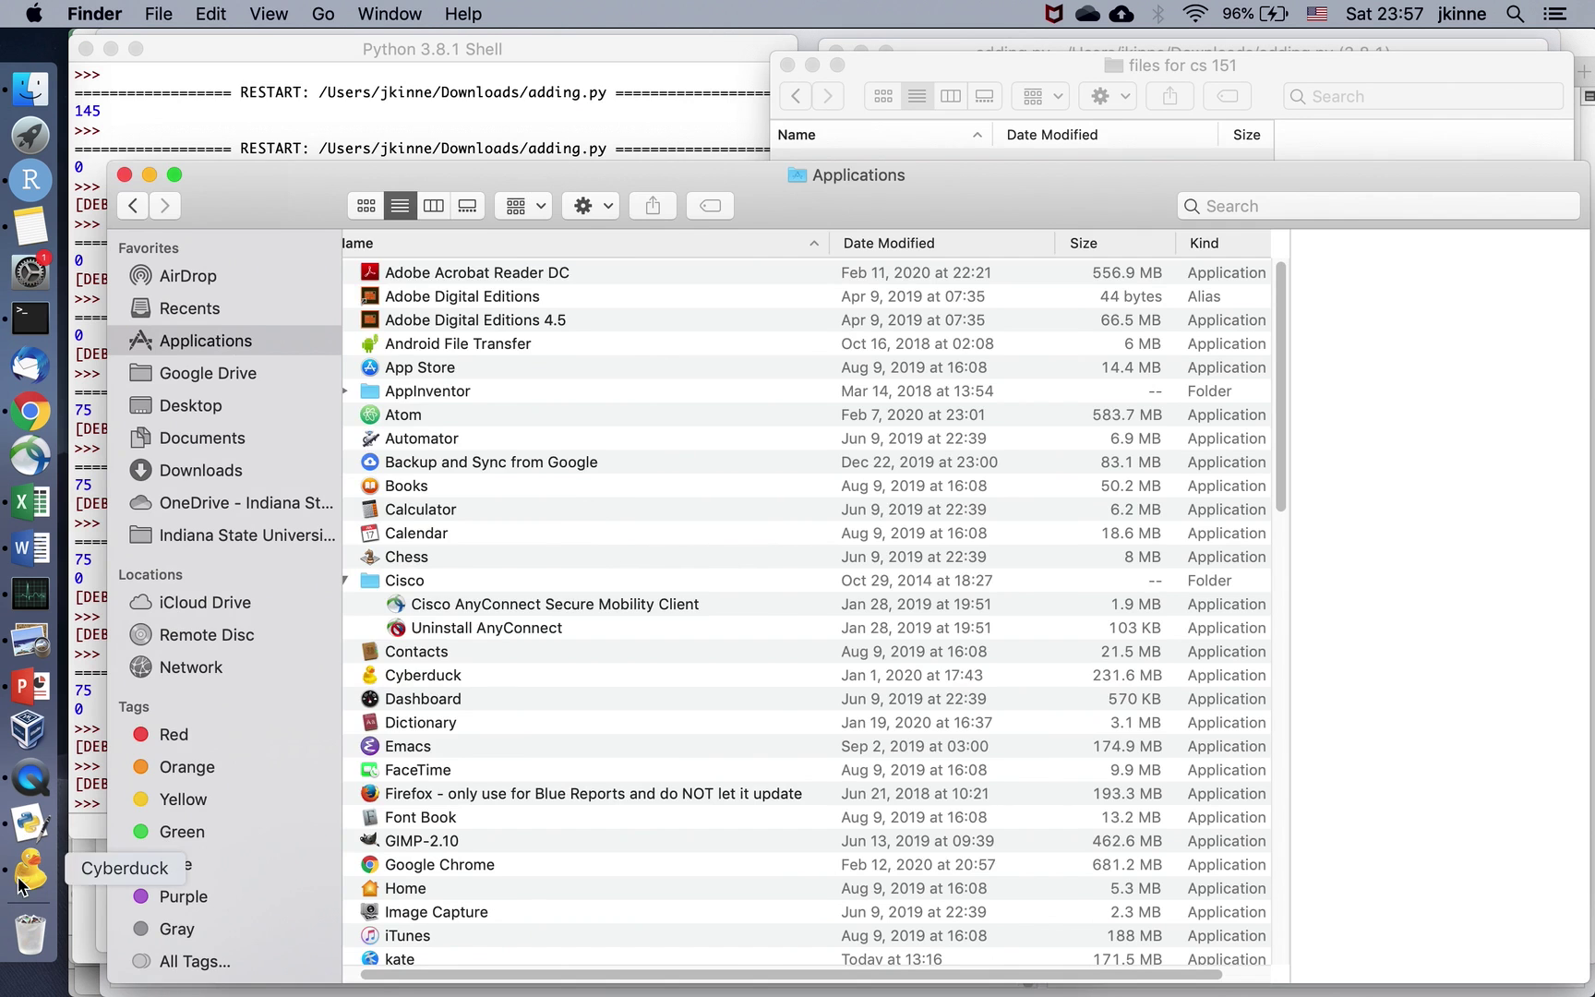
left_click(499, 235)
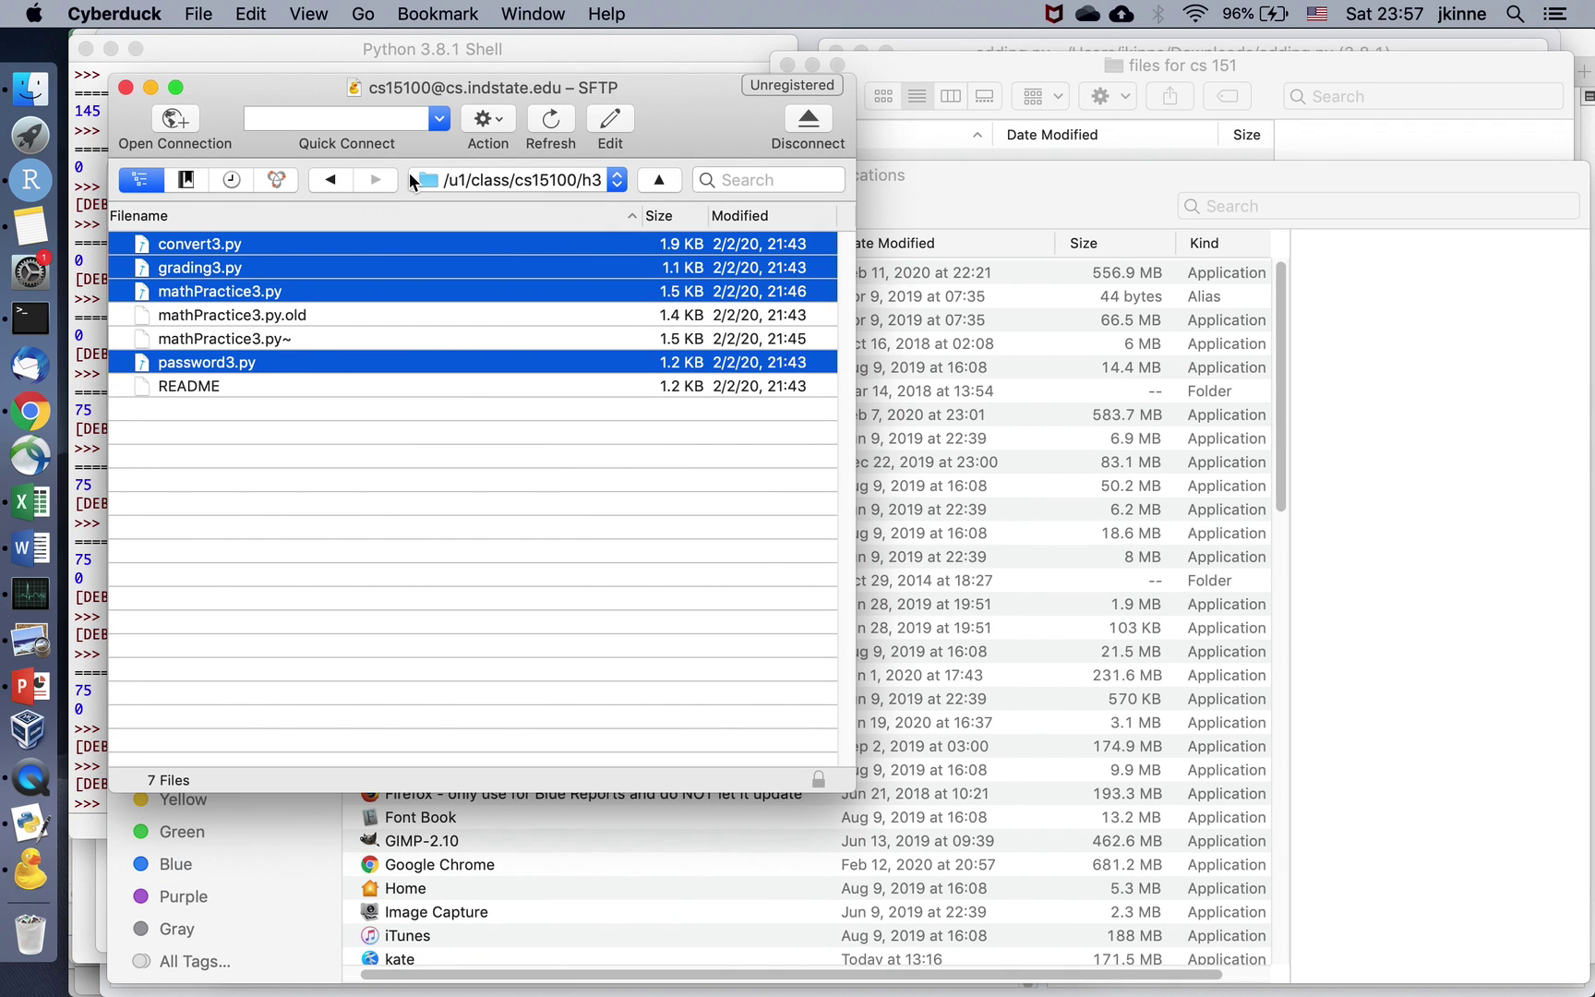
left_click(329, 179)
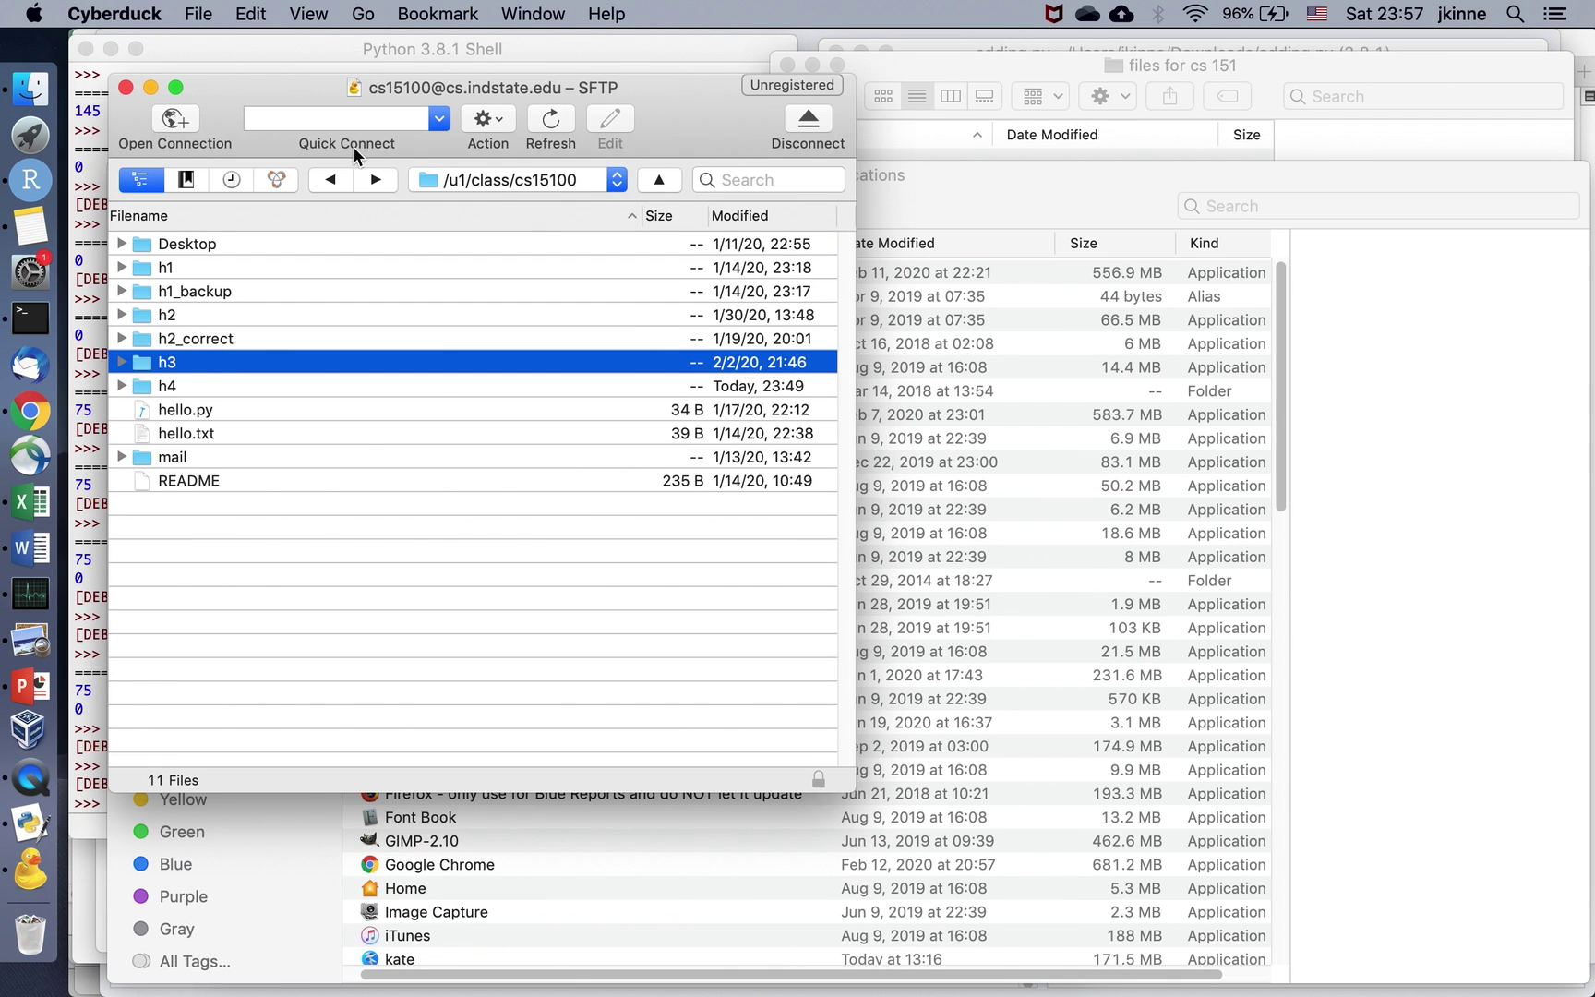
Connect via SFTP to cs.indstate.edu using the course account's username and password.
left_click(176, 124)
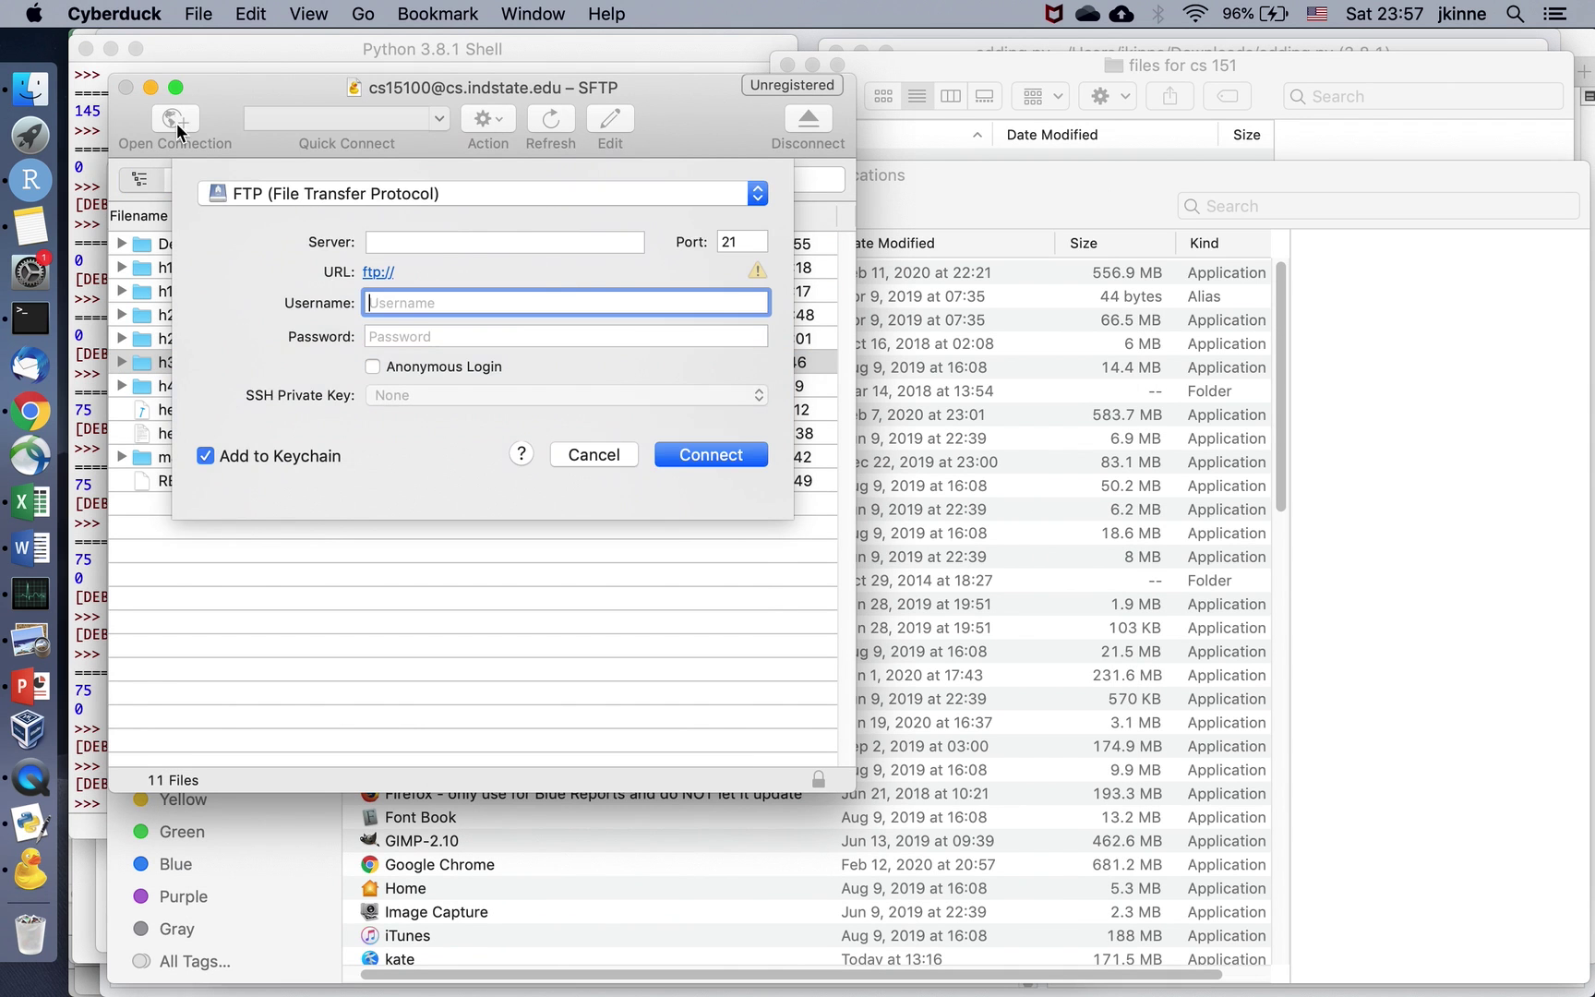
left_click(551, 192)
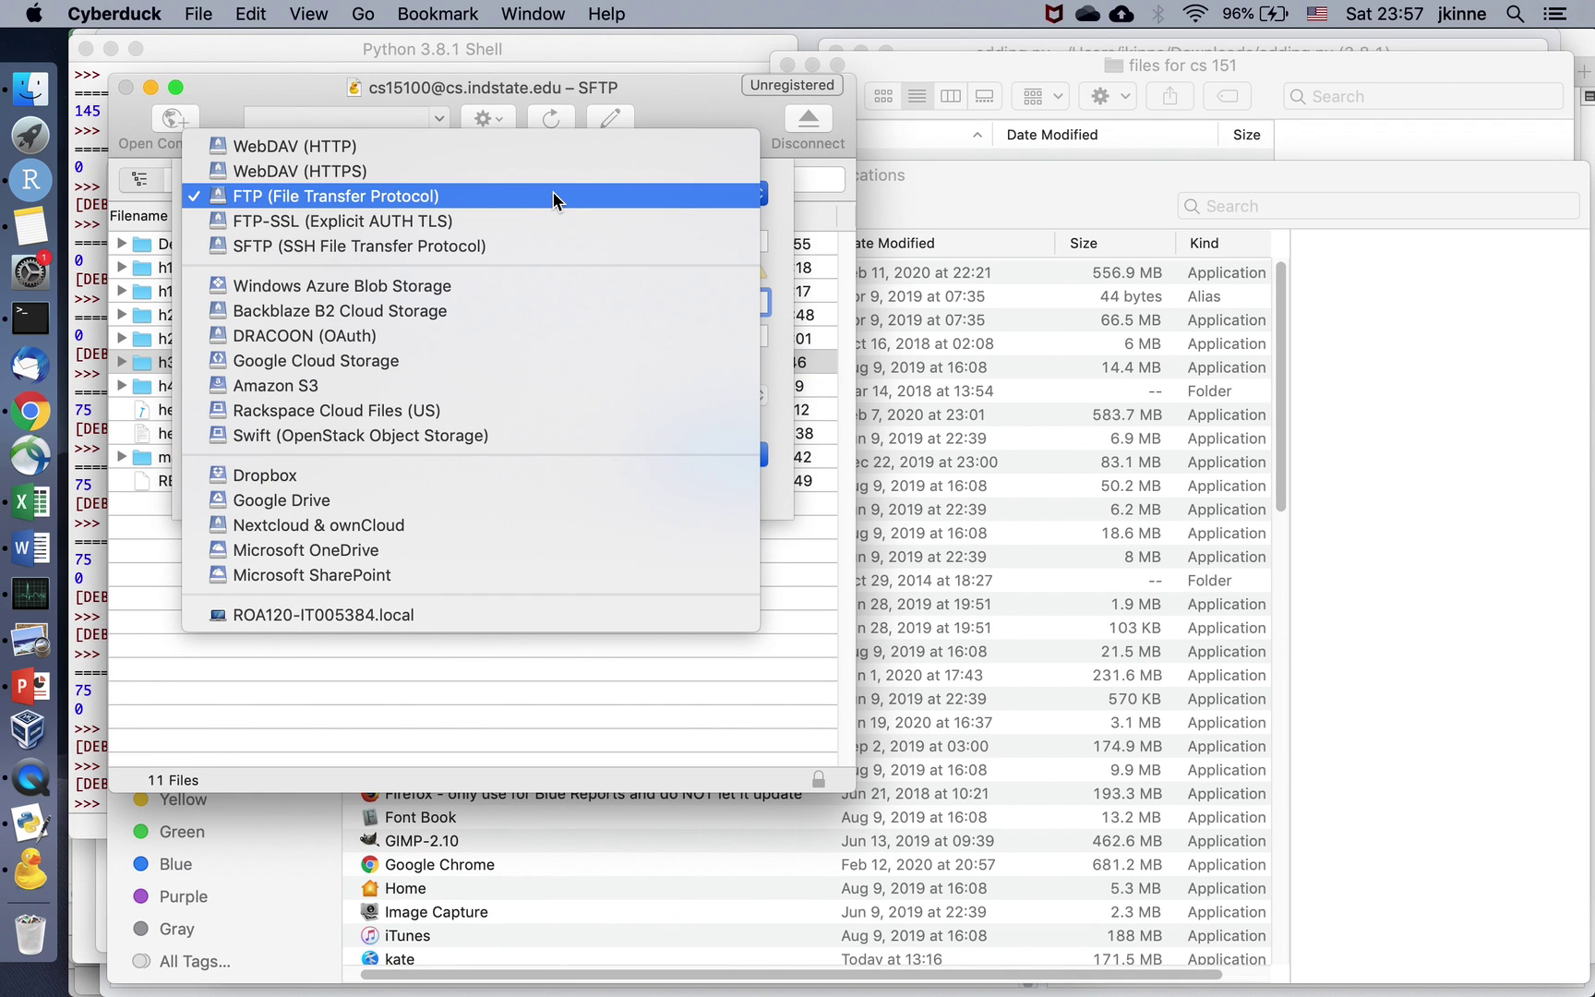
left_click(550, 243)
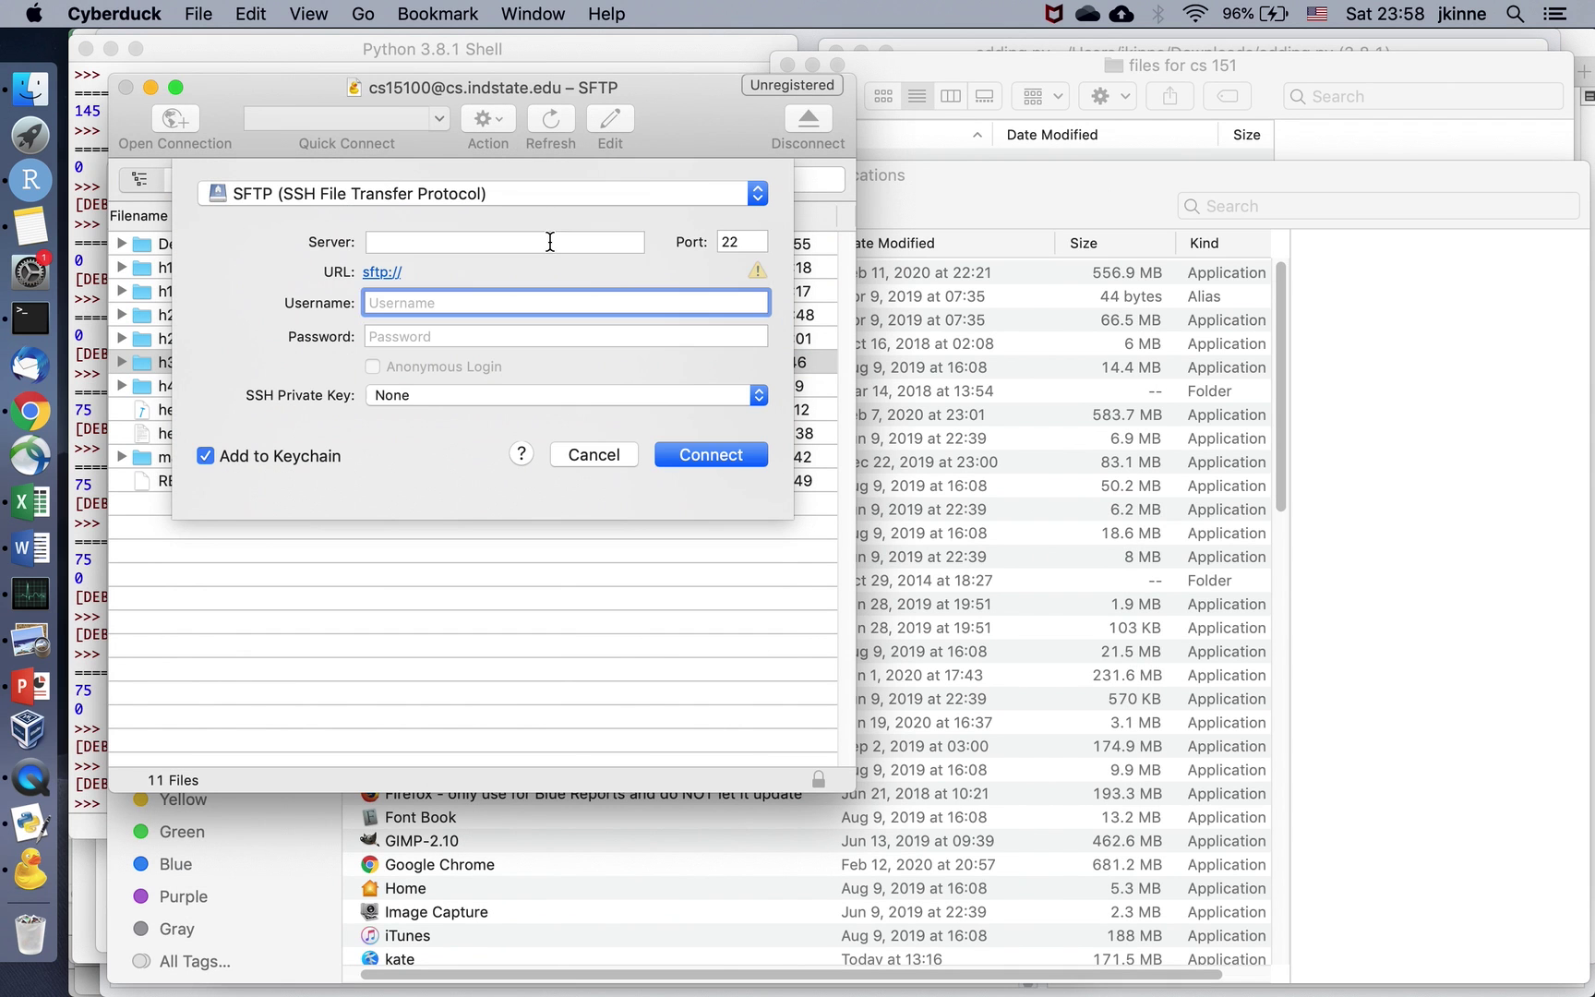
left_click(550, 242)
type("cs.indstate.edu")
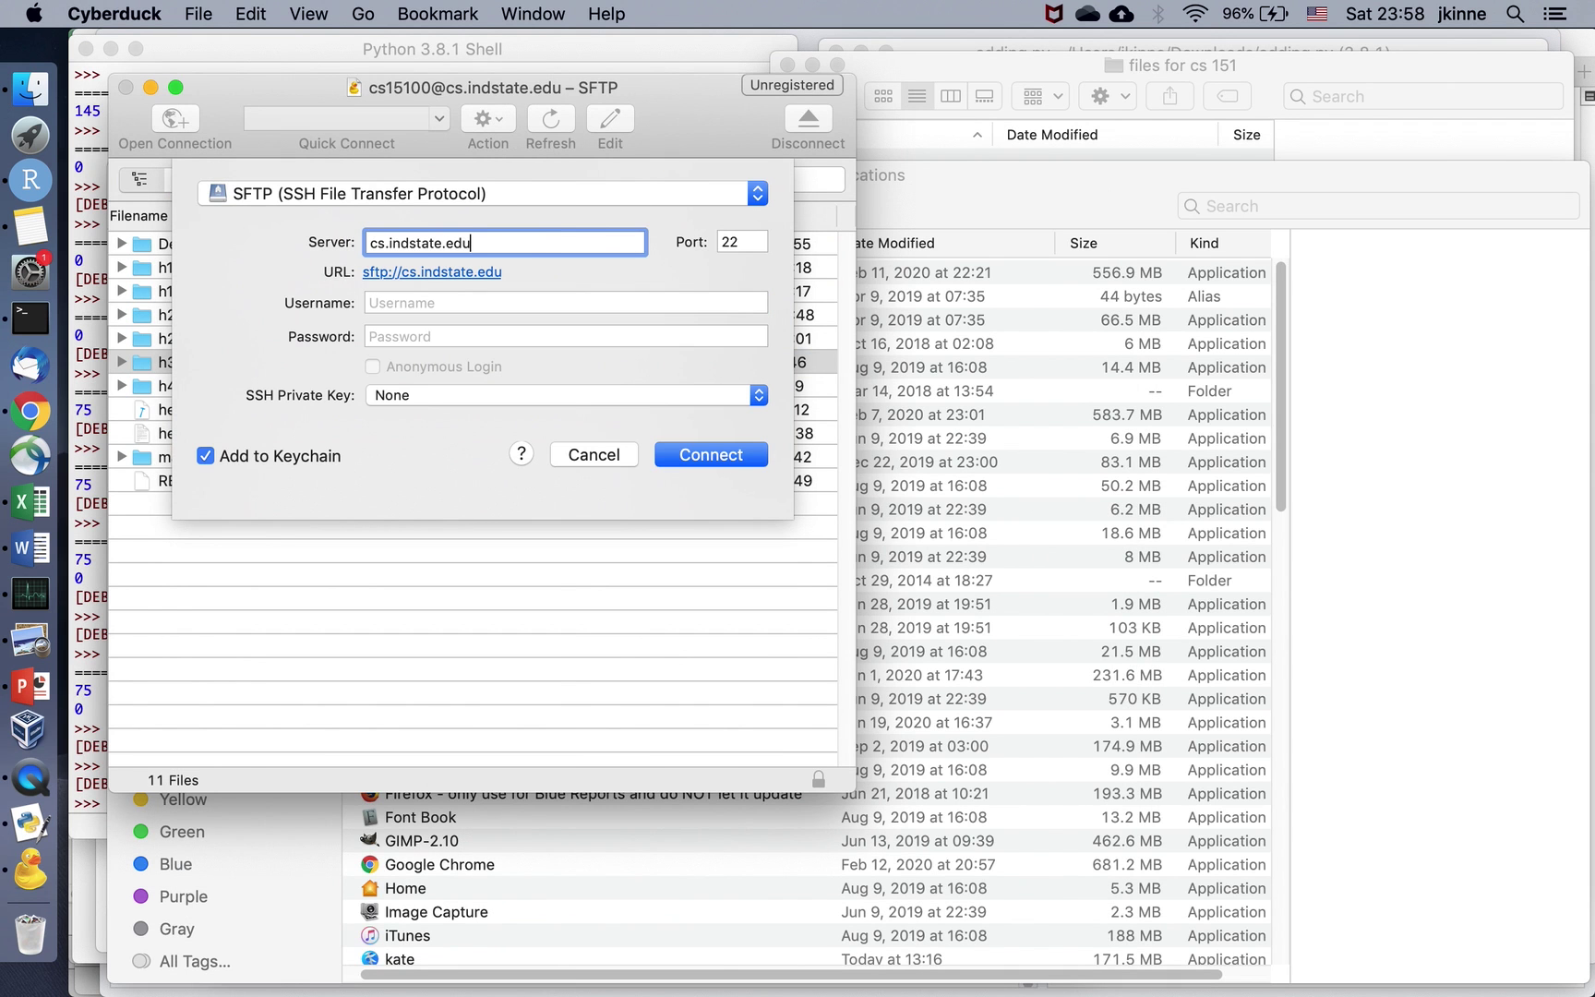
key("Tab")
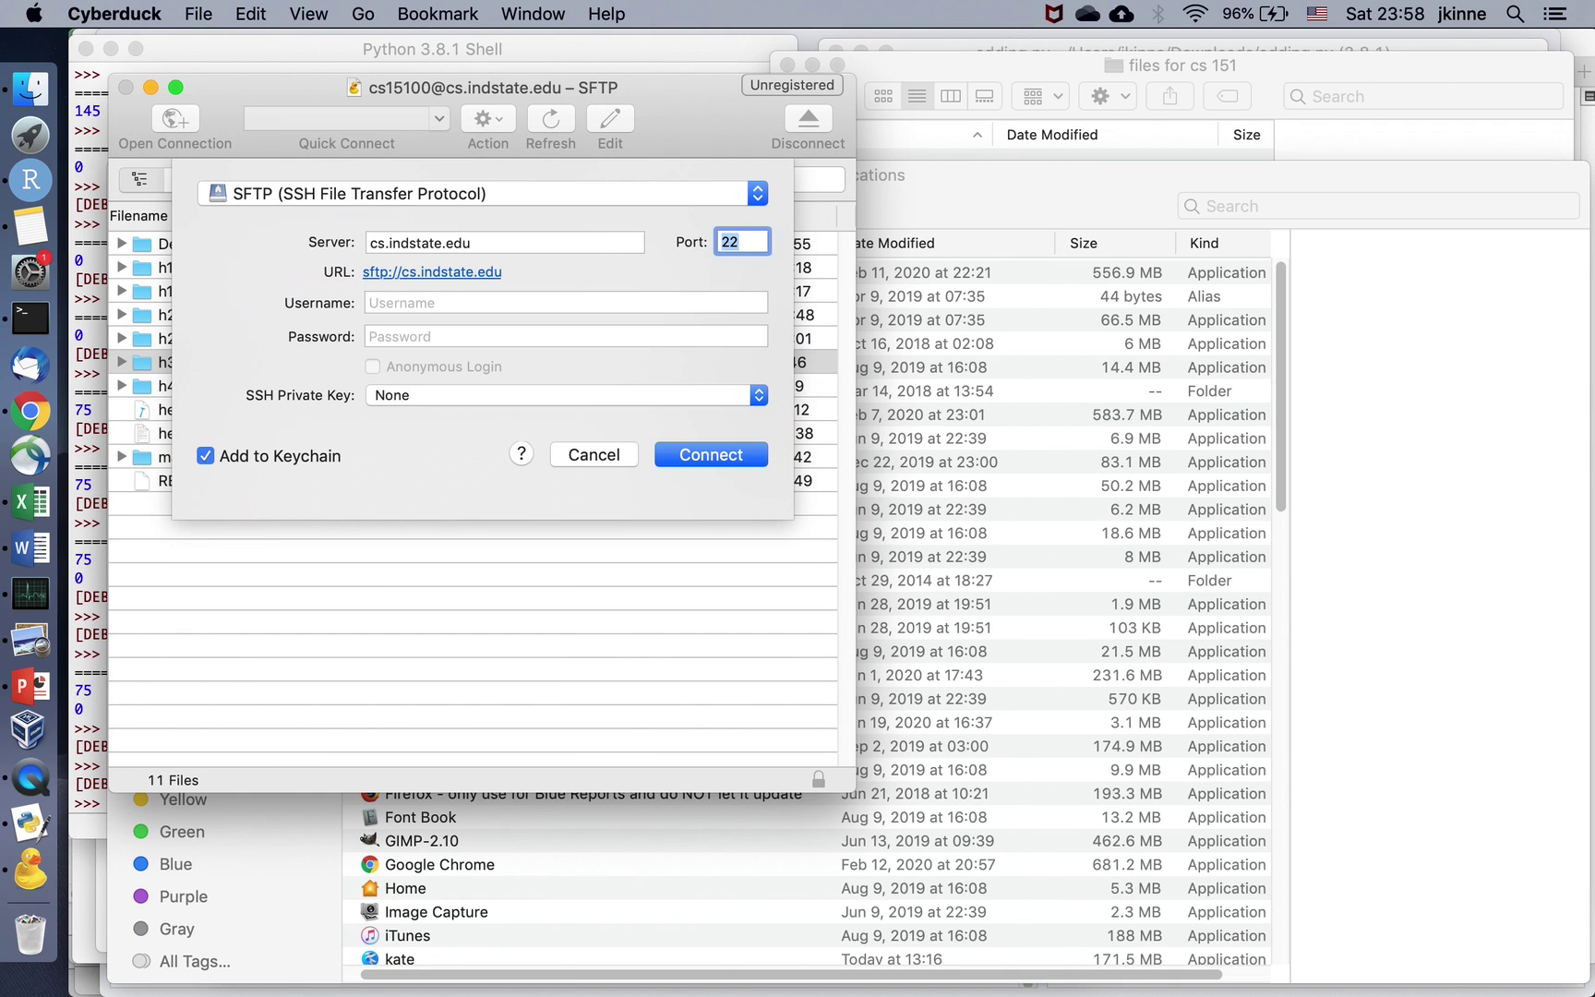
key("Tab")
type("cs15100")
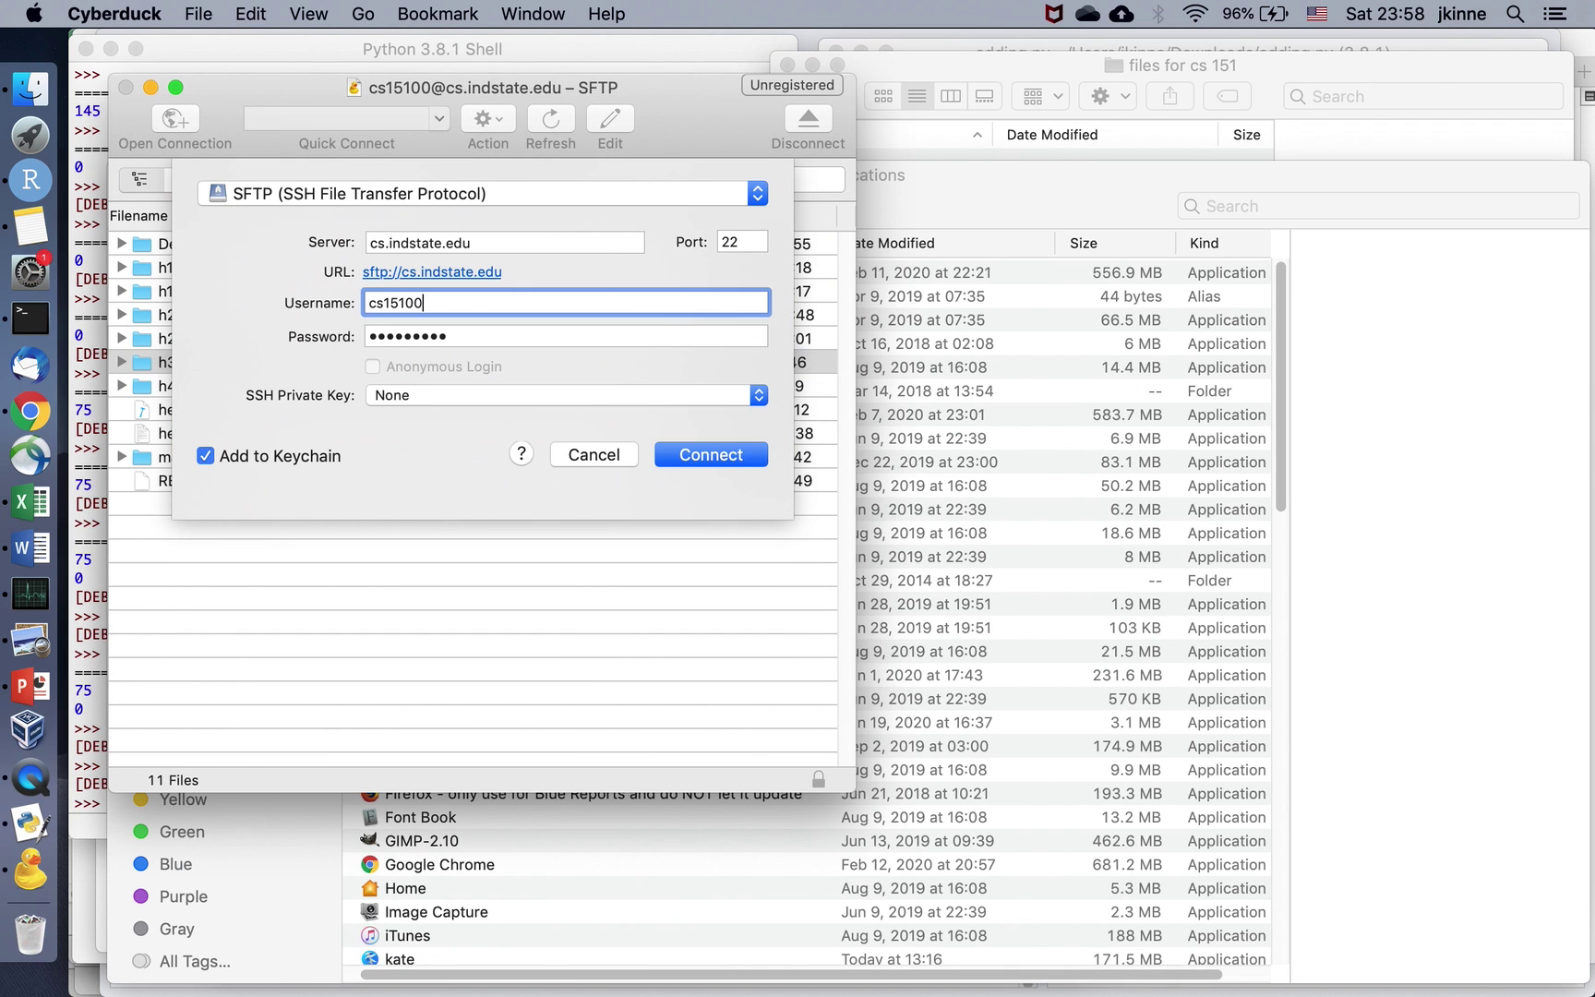
key("Tab")
type("*********")
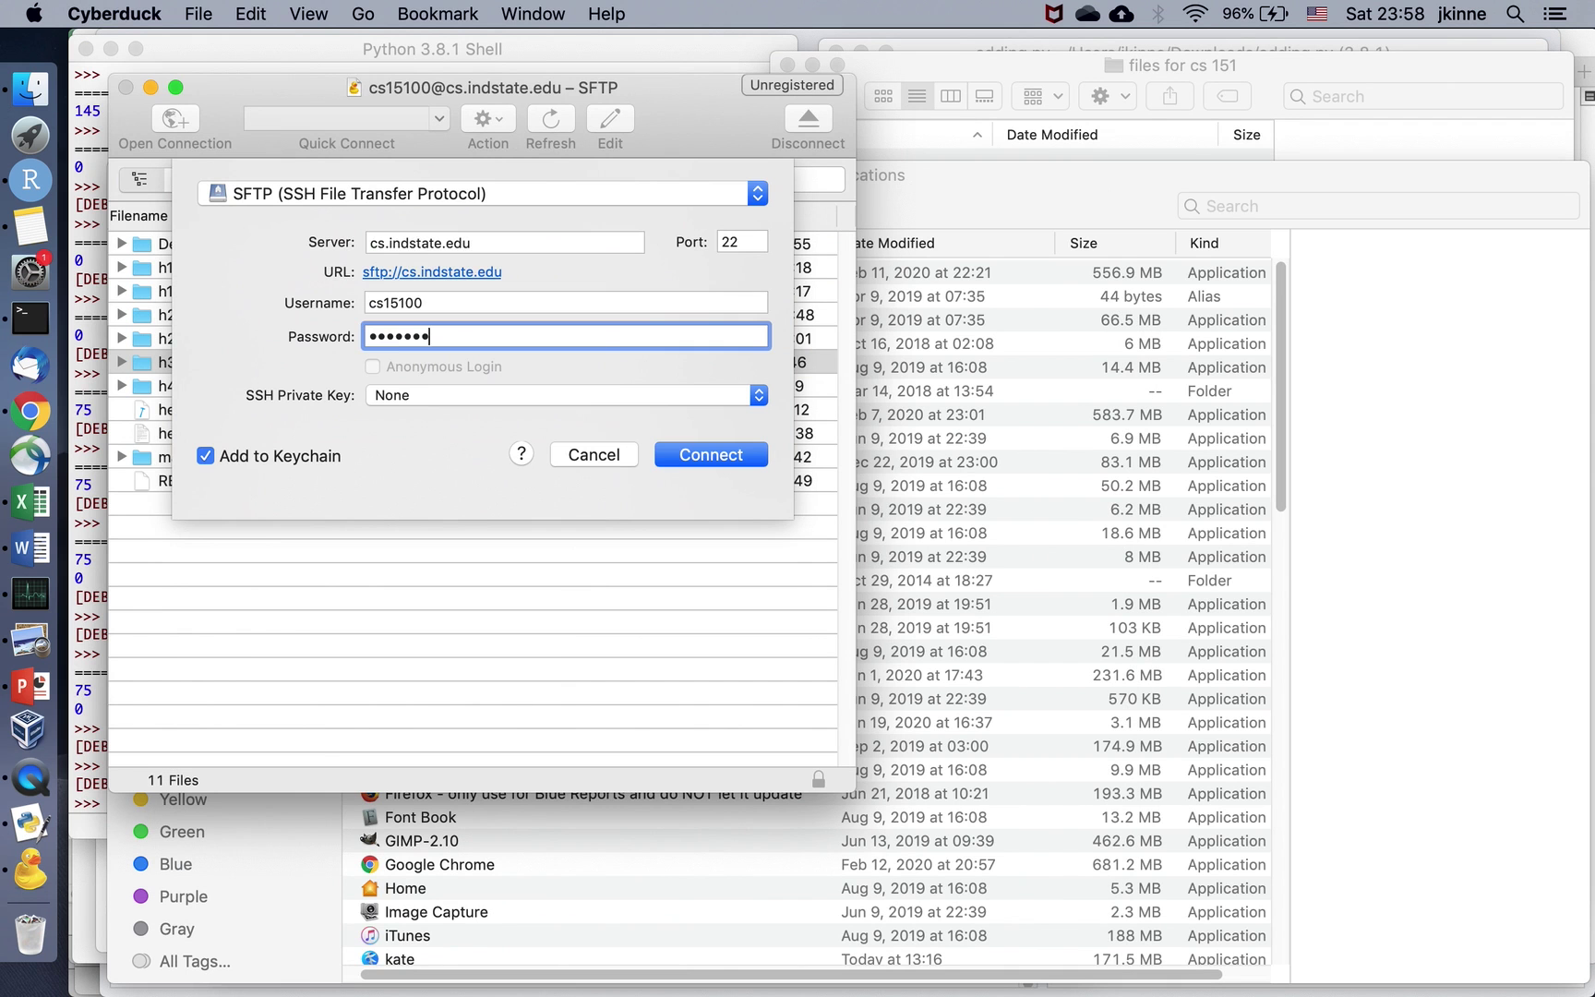
left_click(738, 459)
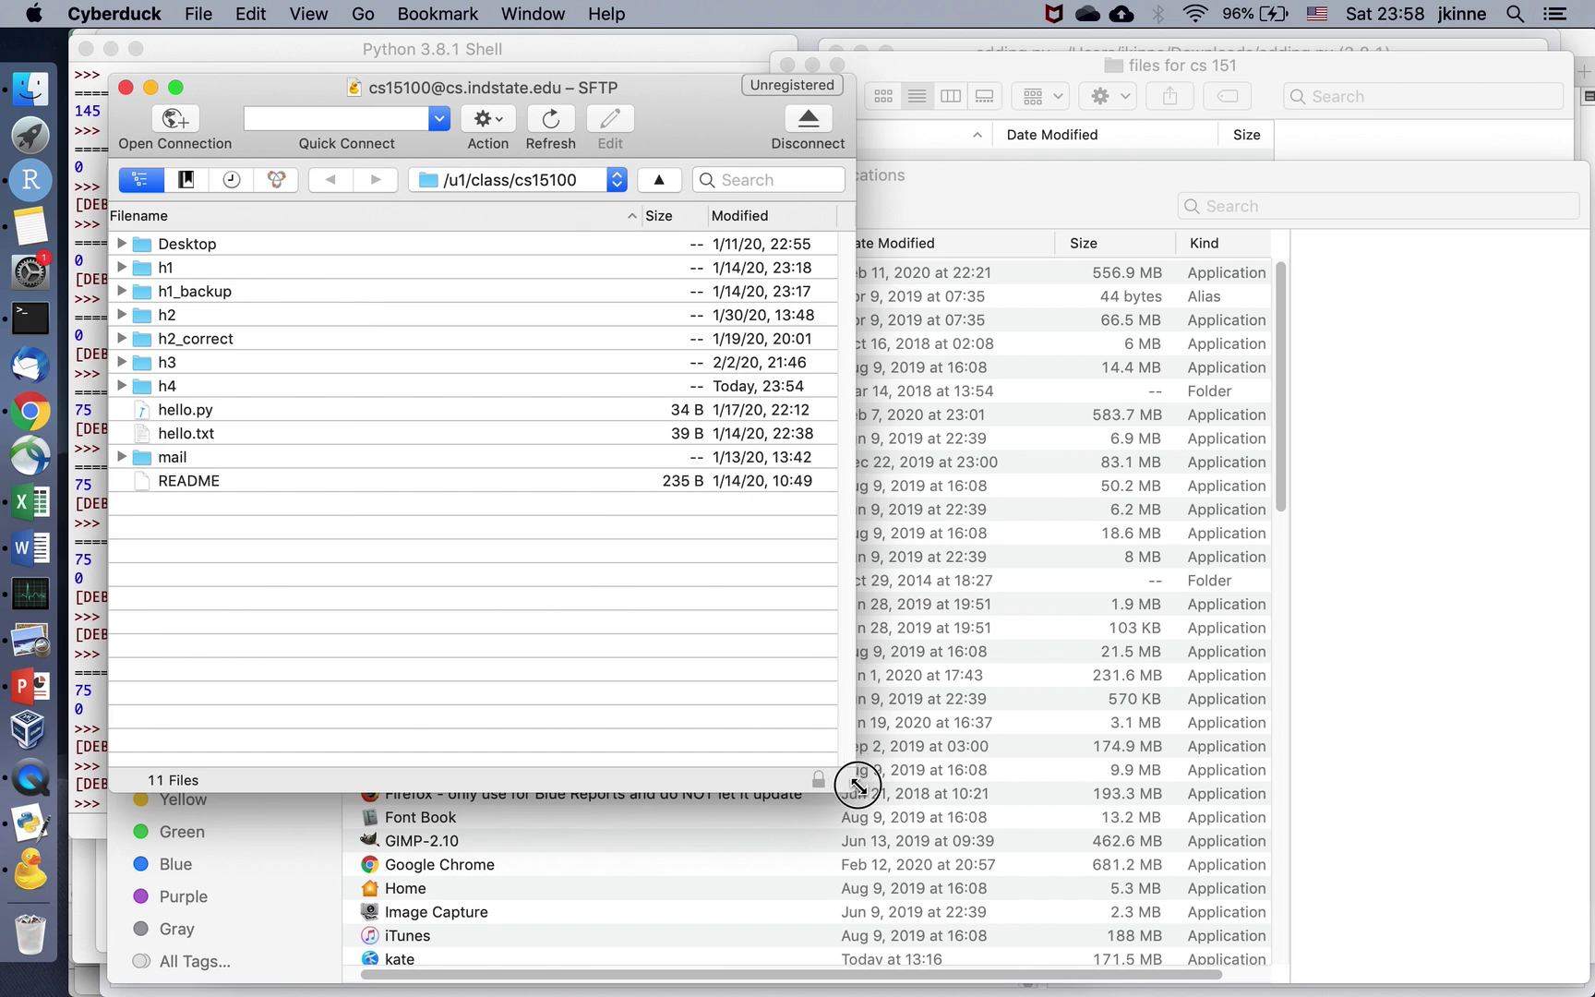
Enlarge the Cyberduck browser window showing the remote course folder.
left_click_drag(852, 789, 1085, 812)
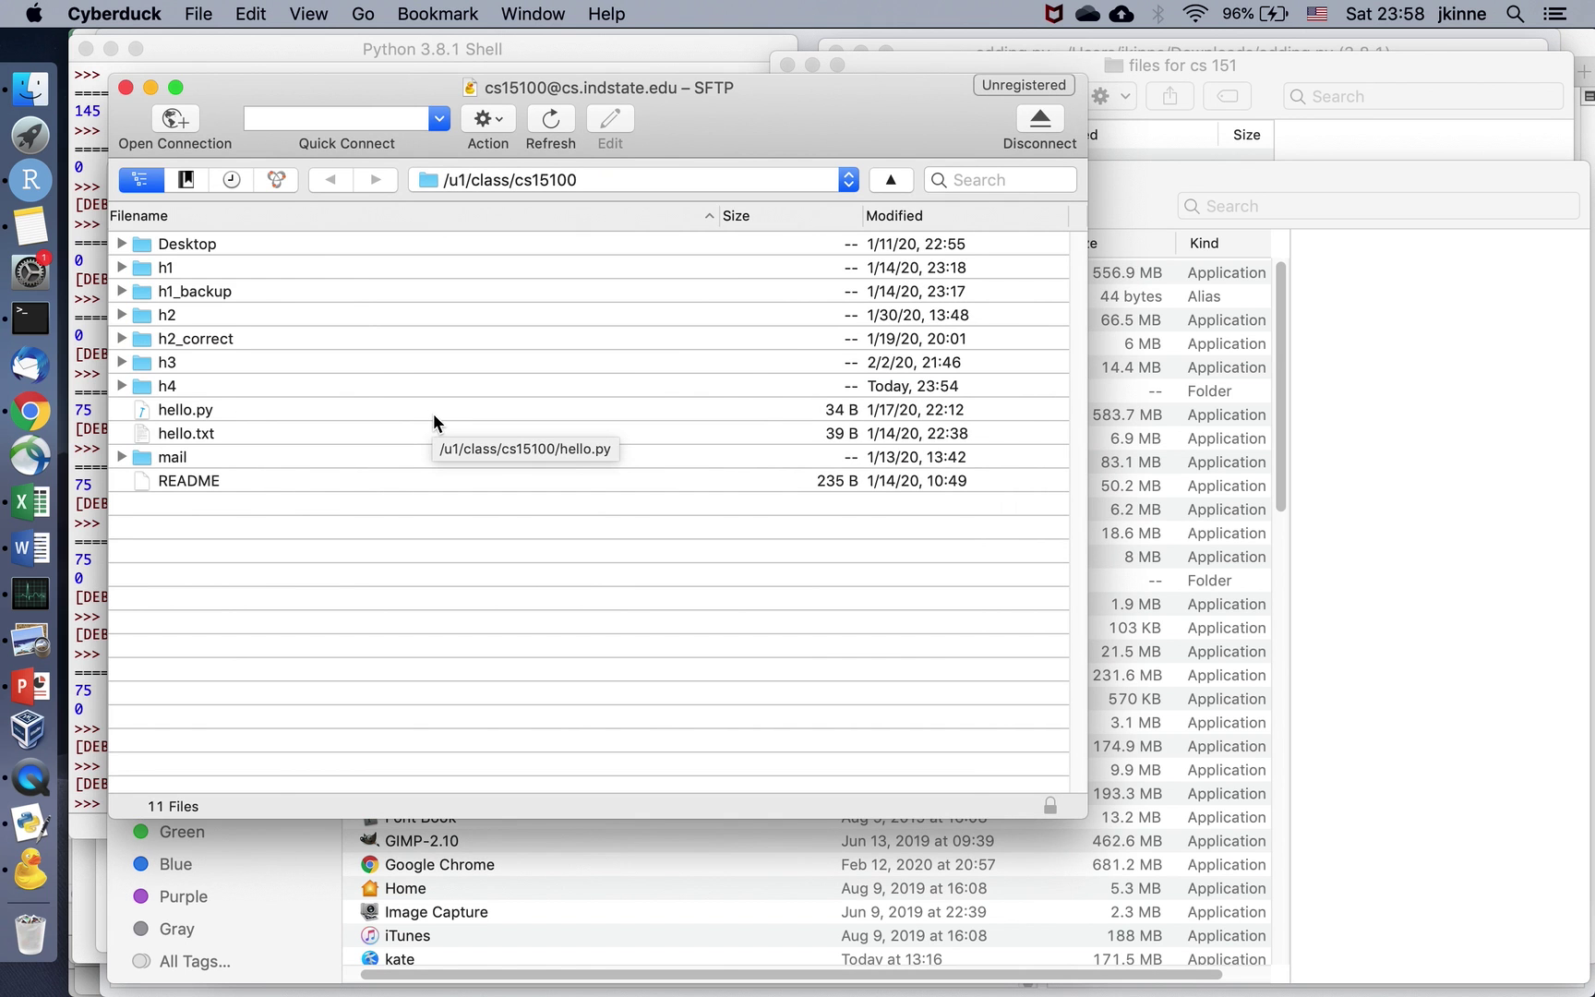
double_click(192, 385)
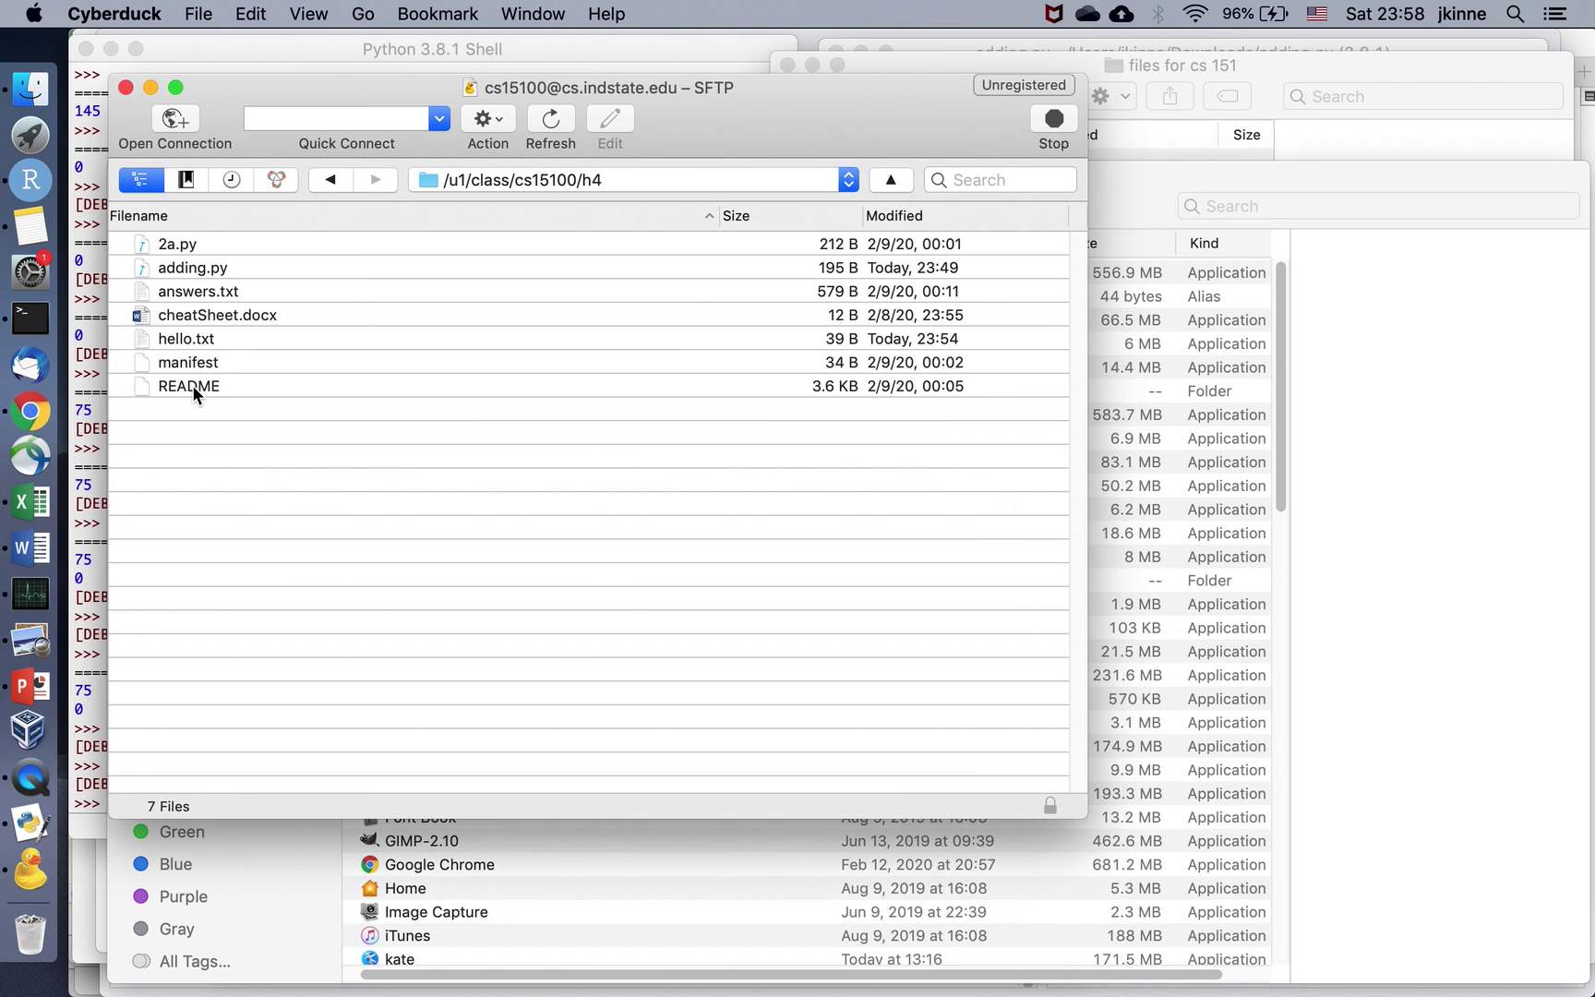
left_click(228, 293)
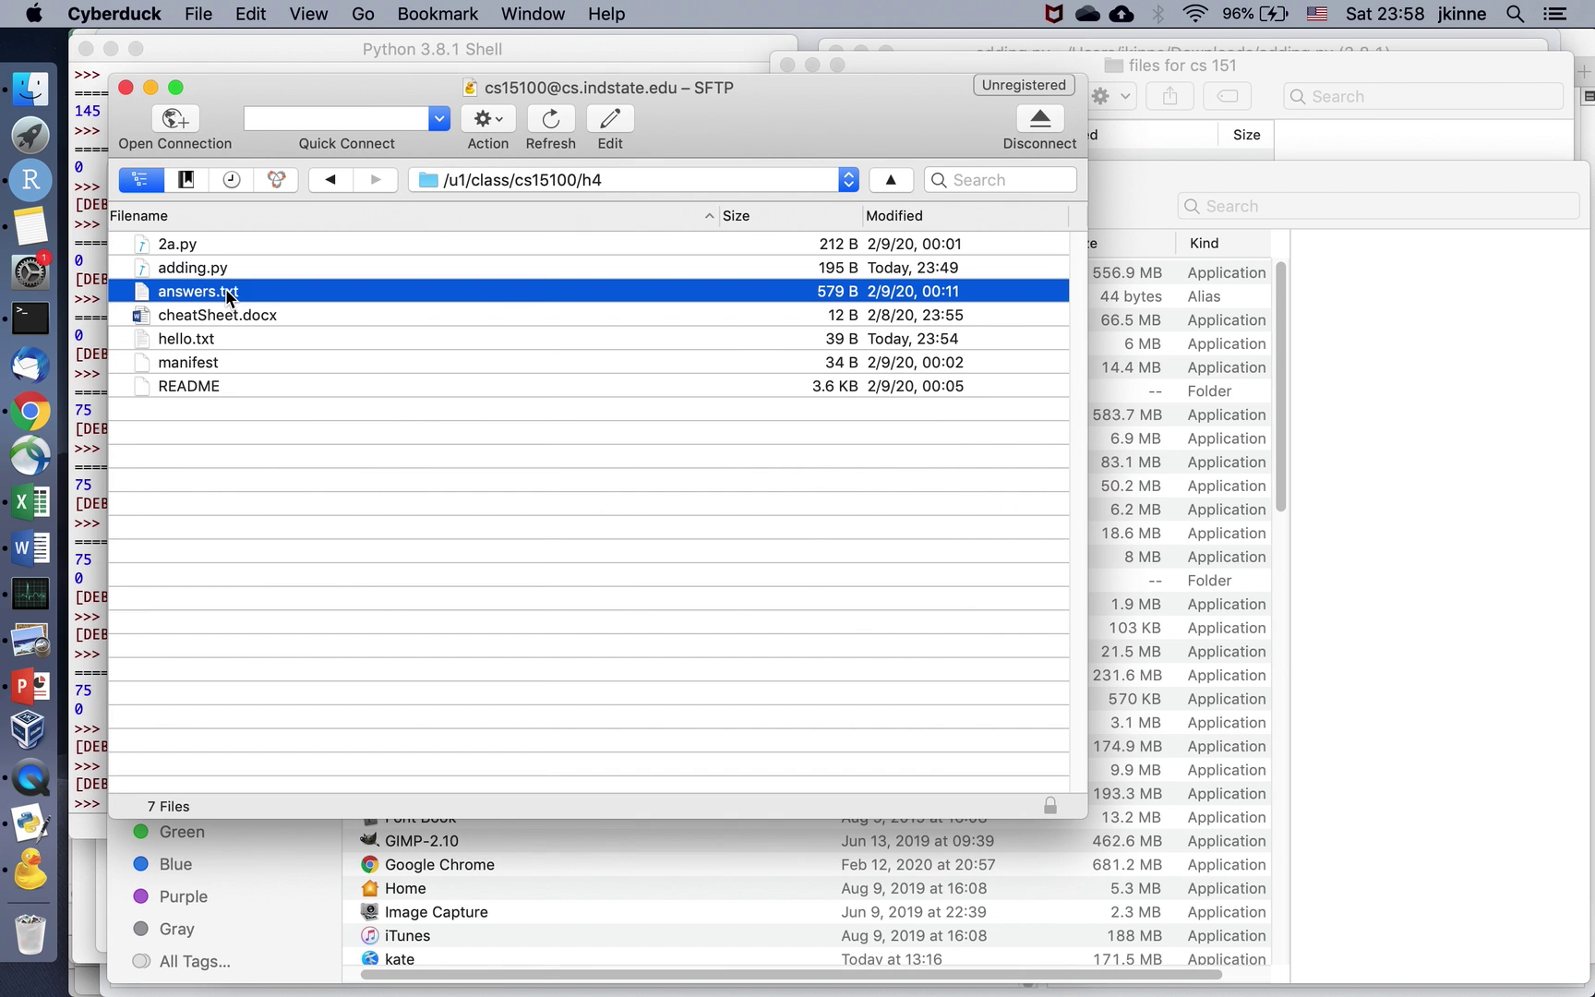
right_click(228, 295)
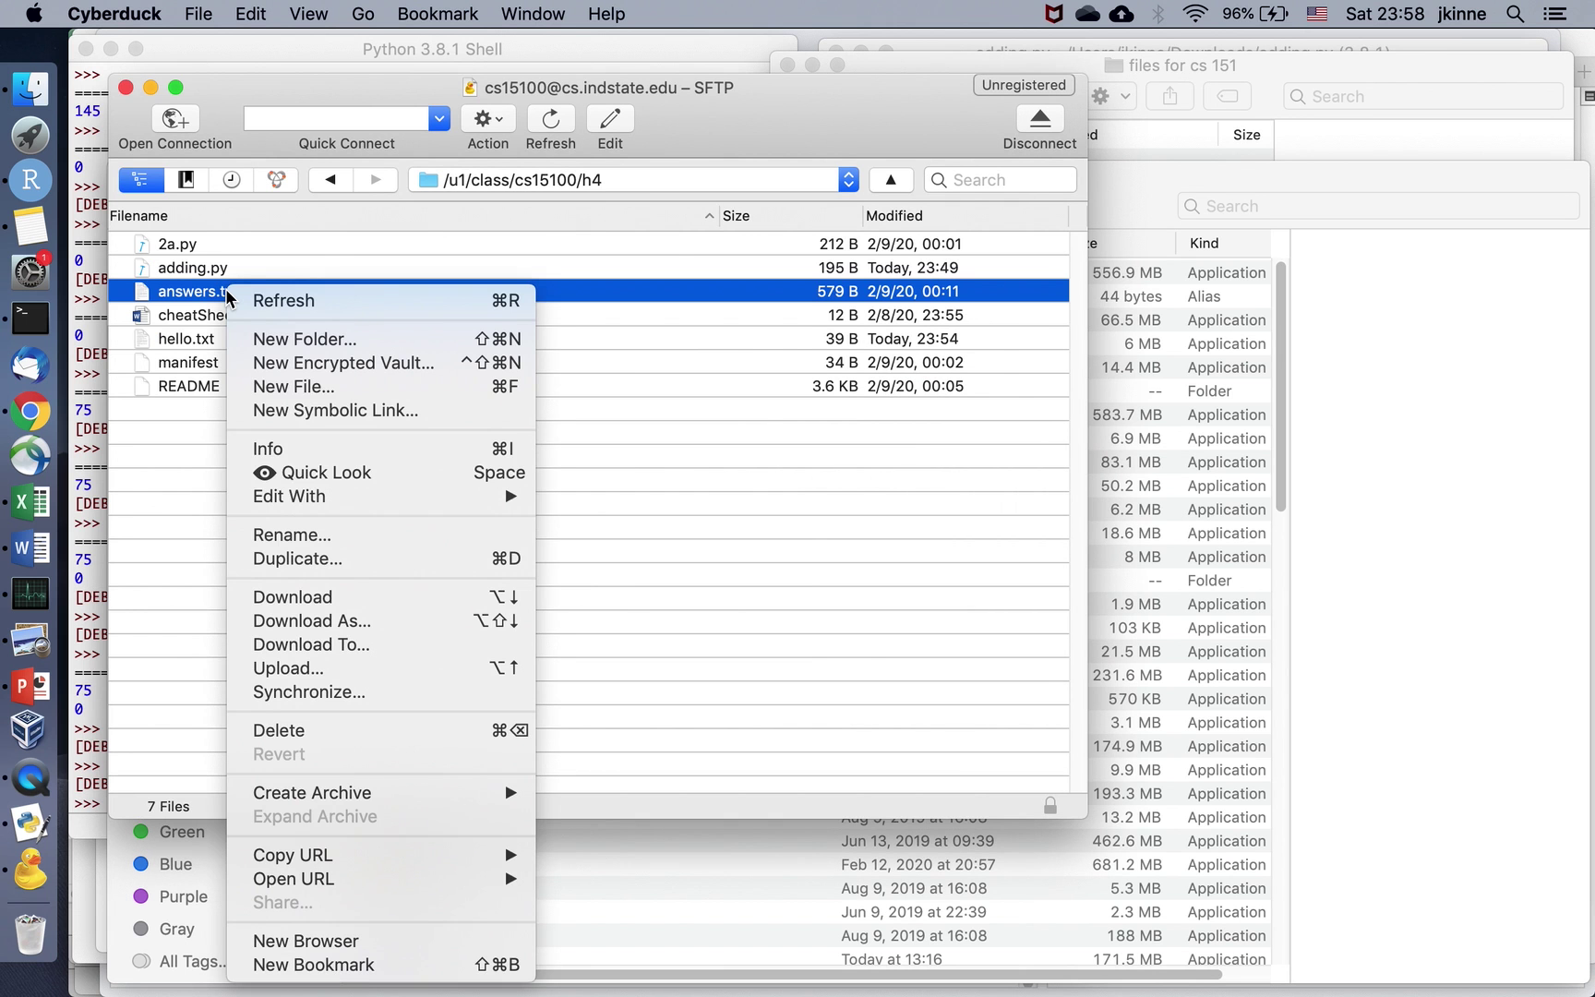
mouse_move(399, 501)
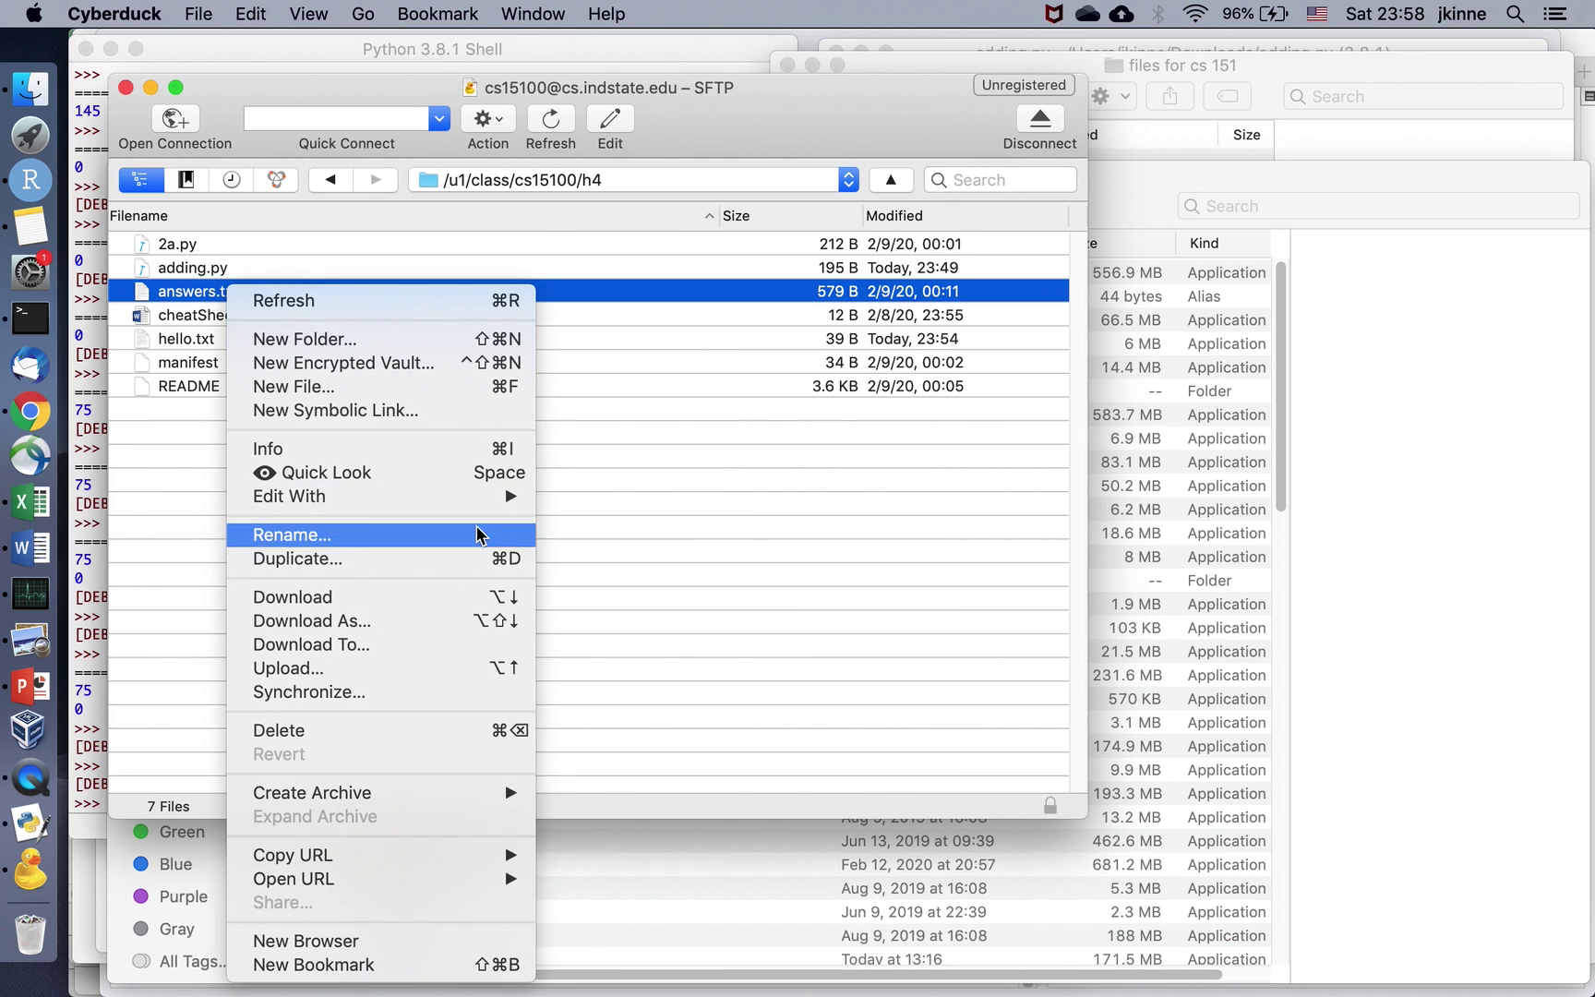
left_click(669, 584)
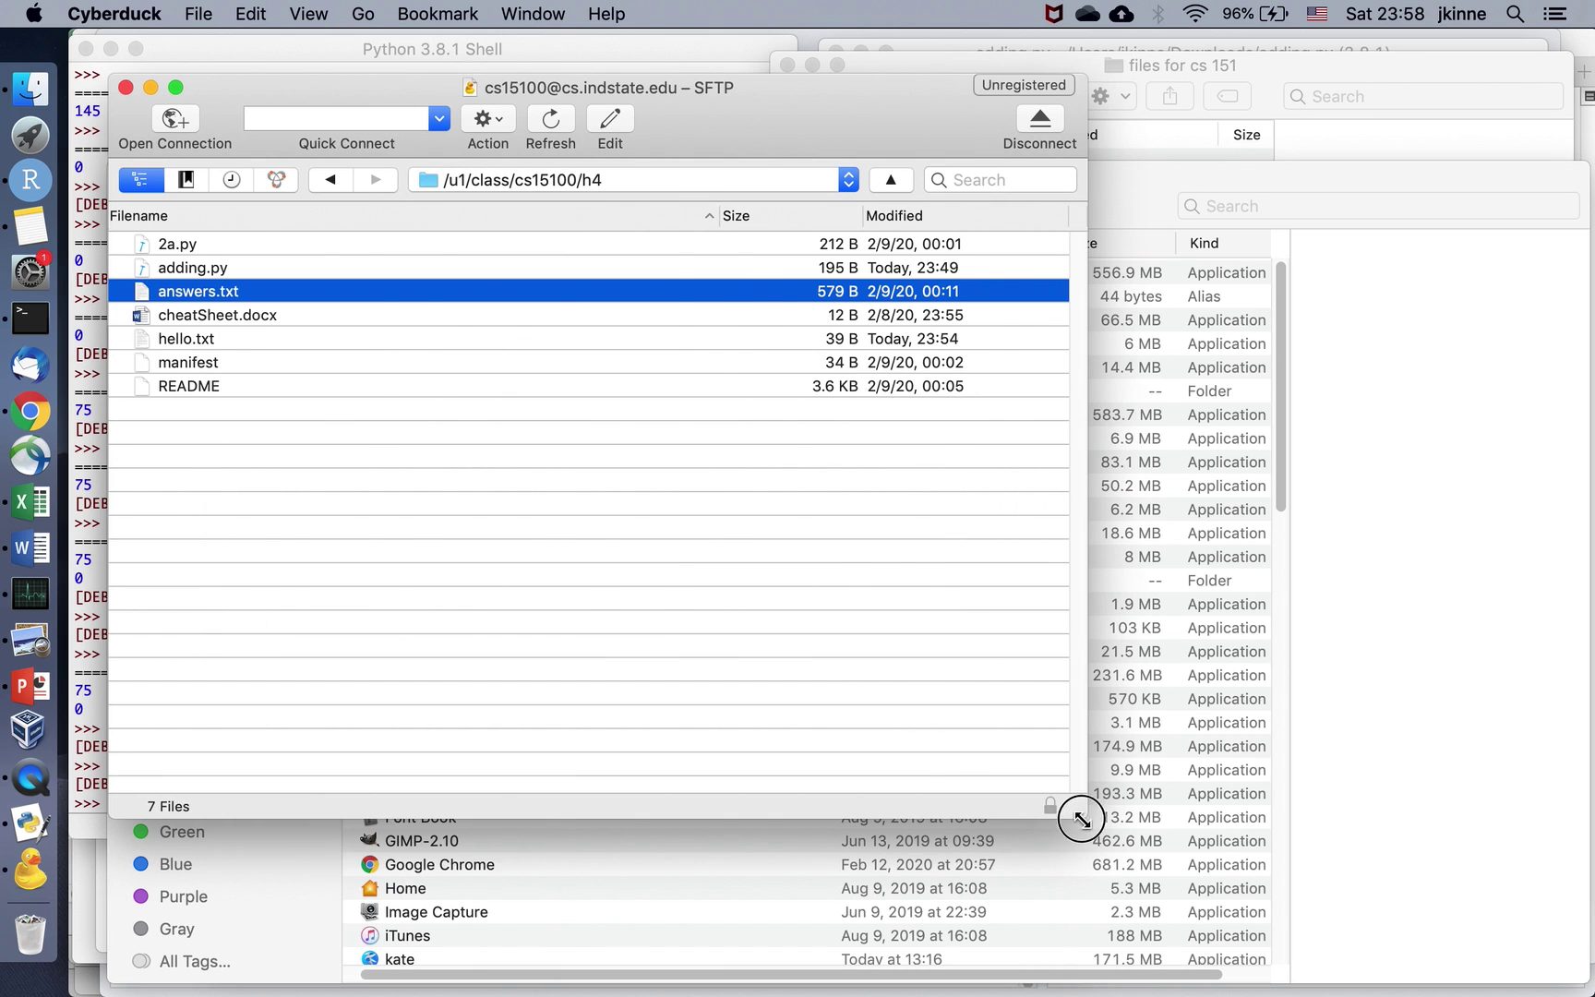
left_click_drag(1079, 822, 737, 829)
left_click(1066, 699)
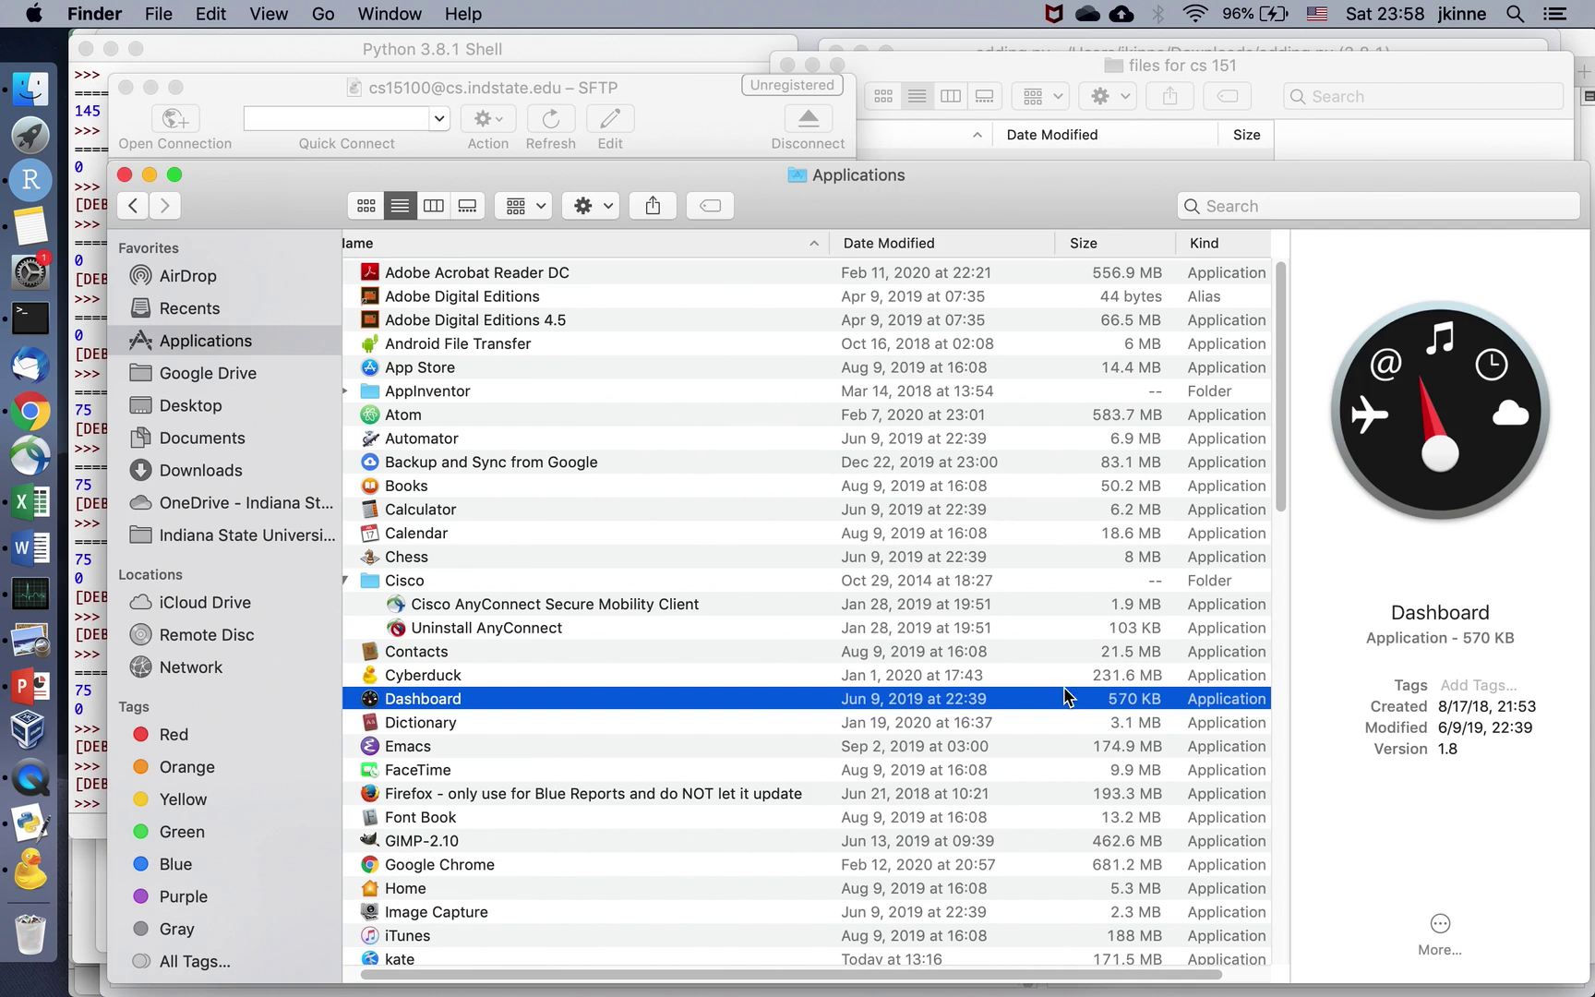
left_click(1153, 62)
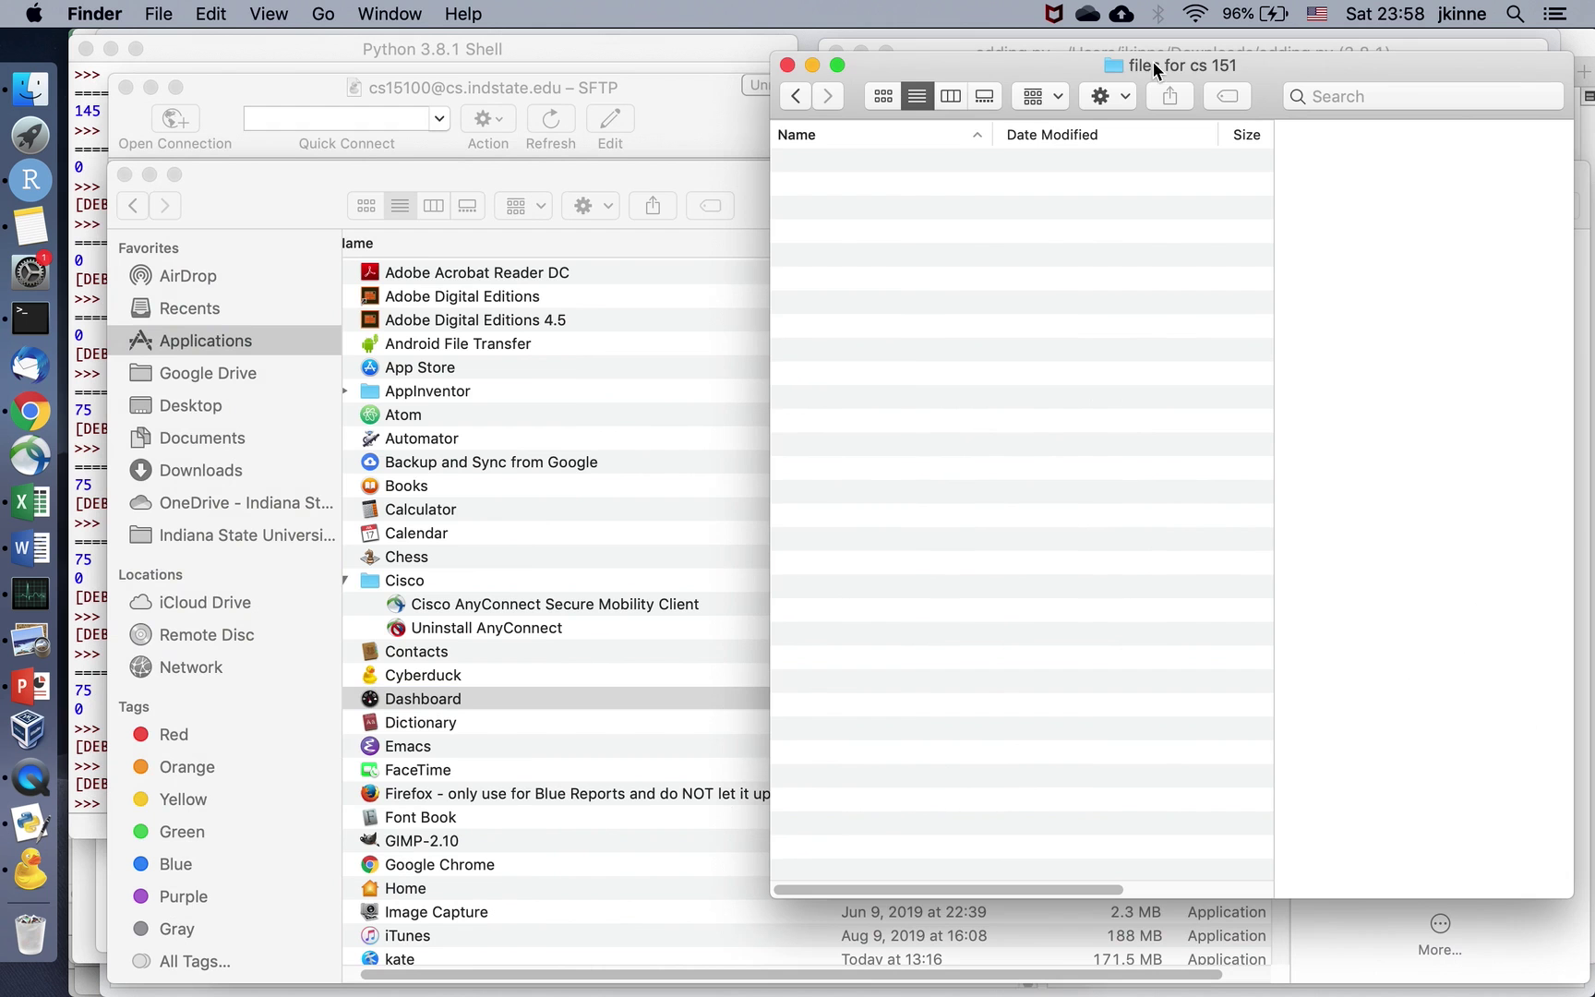
left_click(31, 872)
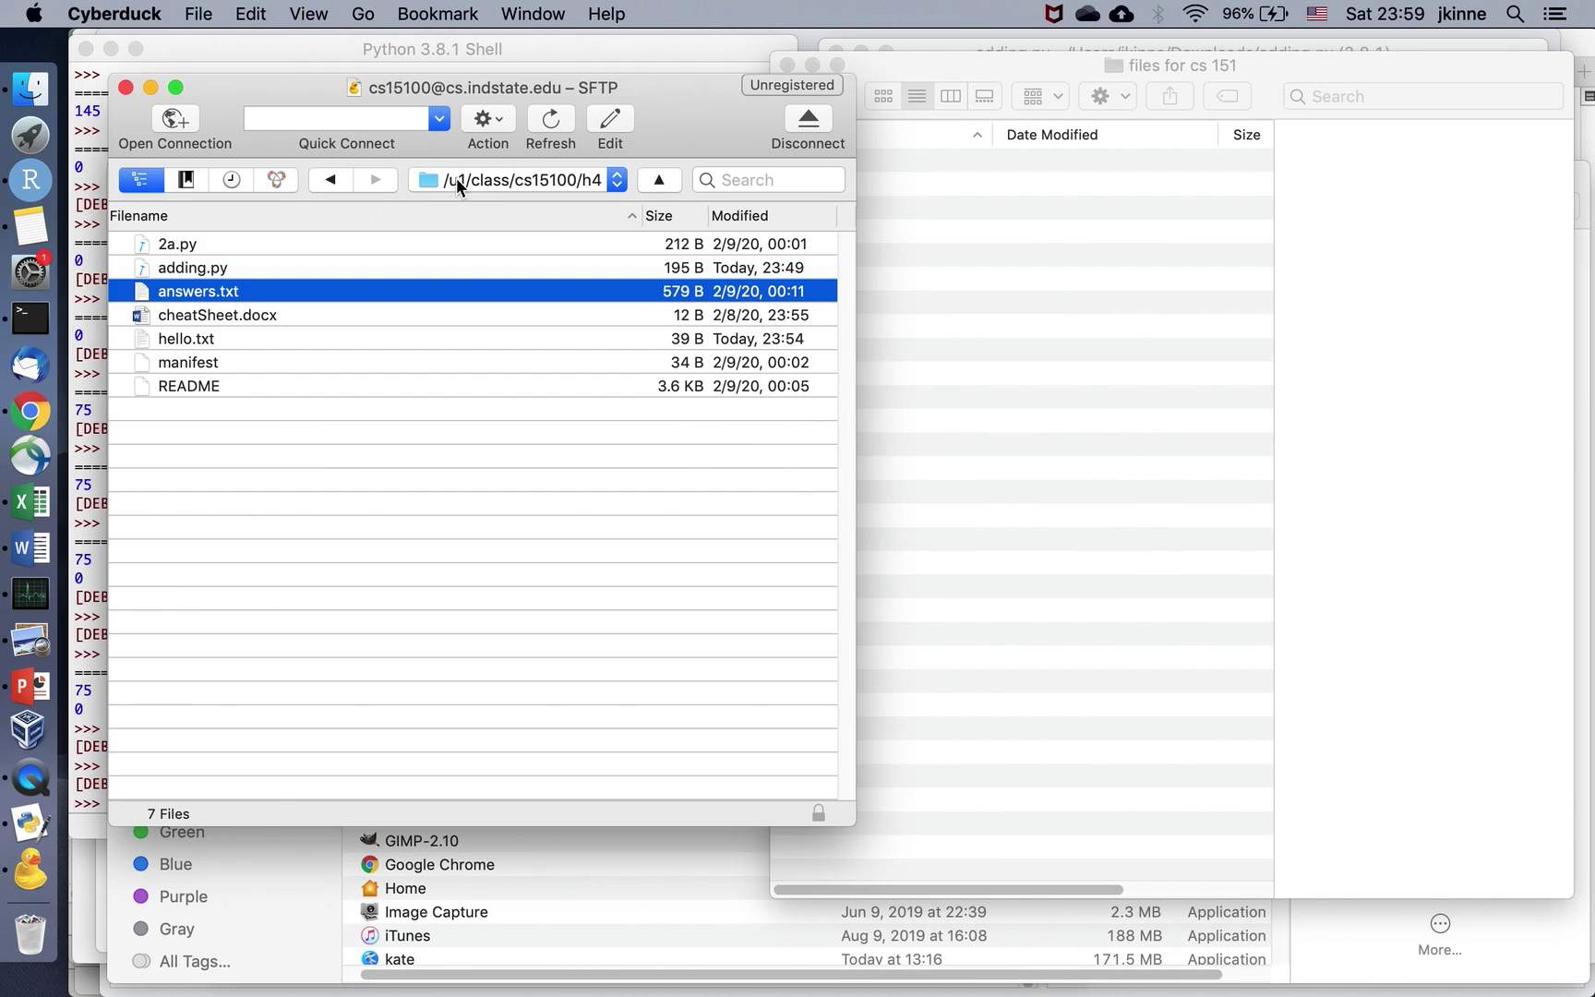
Download convert3.py, grading3.py, mathPractice3.py and password3.py from h3 into 'files for cs 151'.
left_click(330, 180)
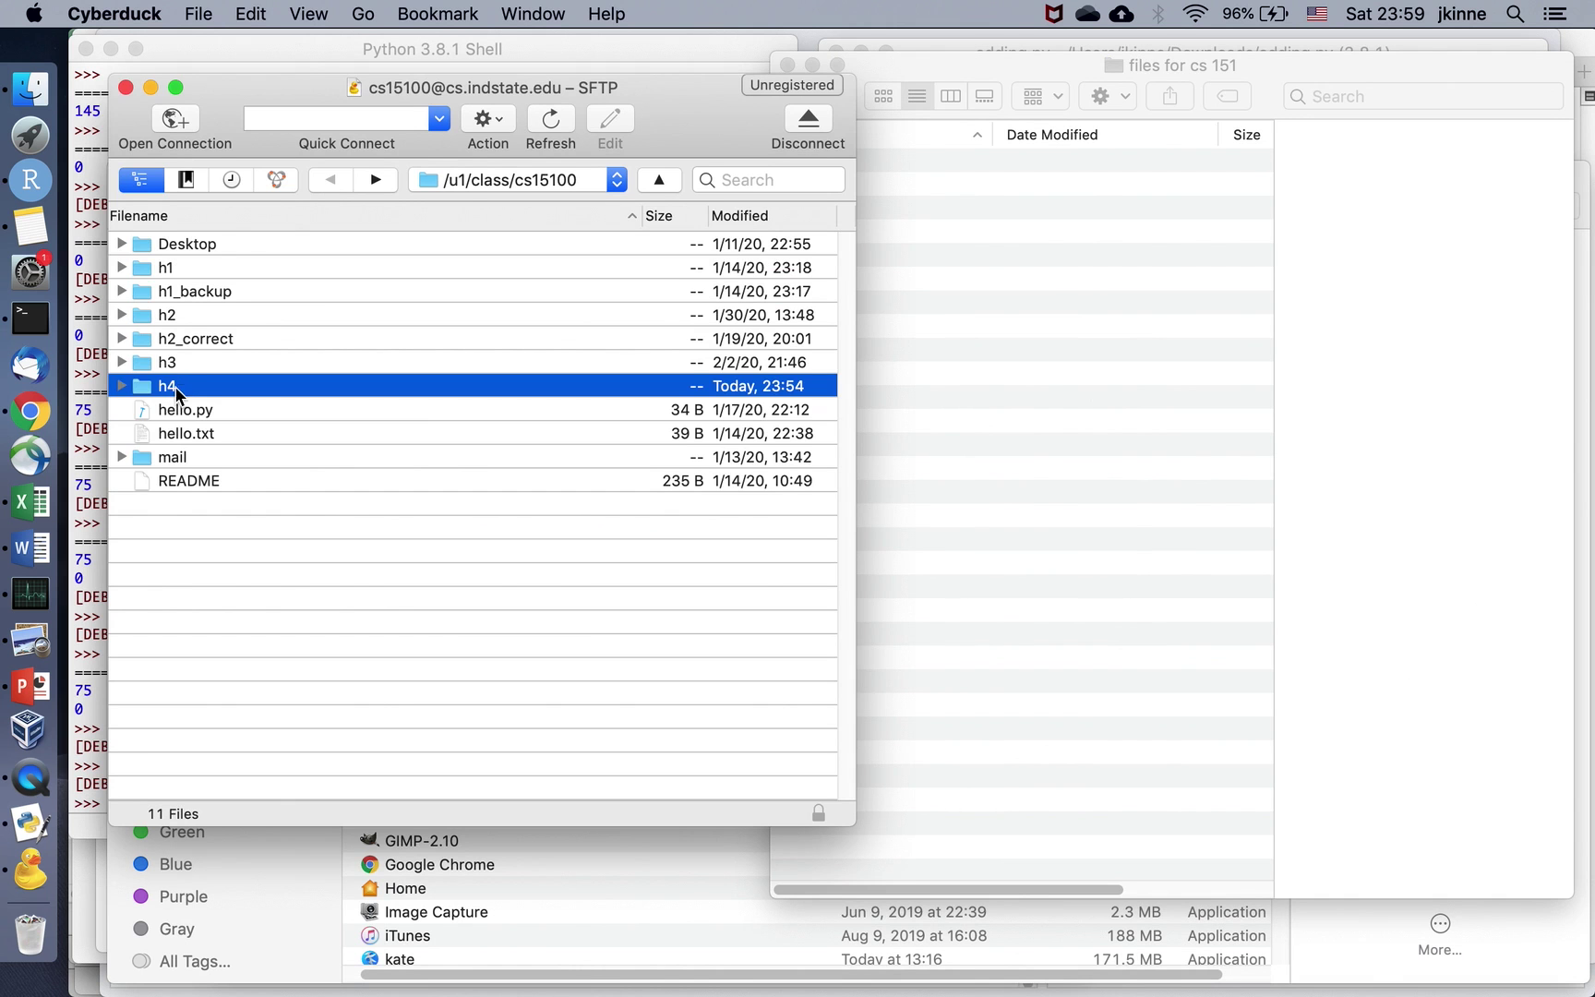
double_click(184, 362)
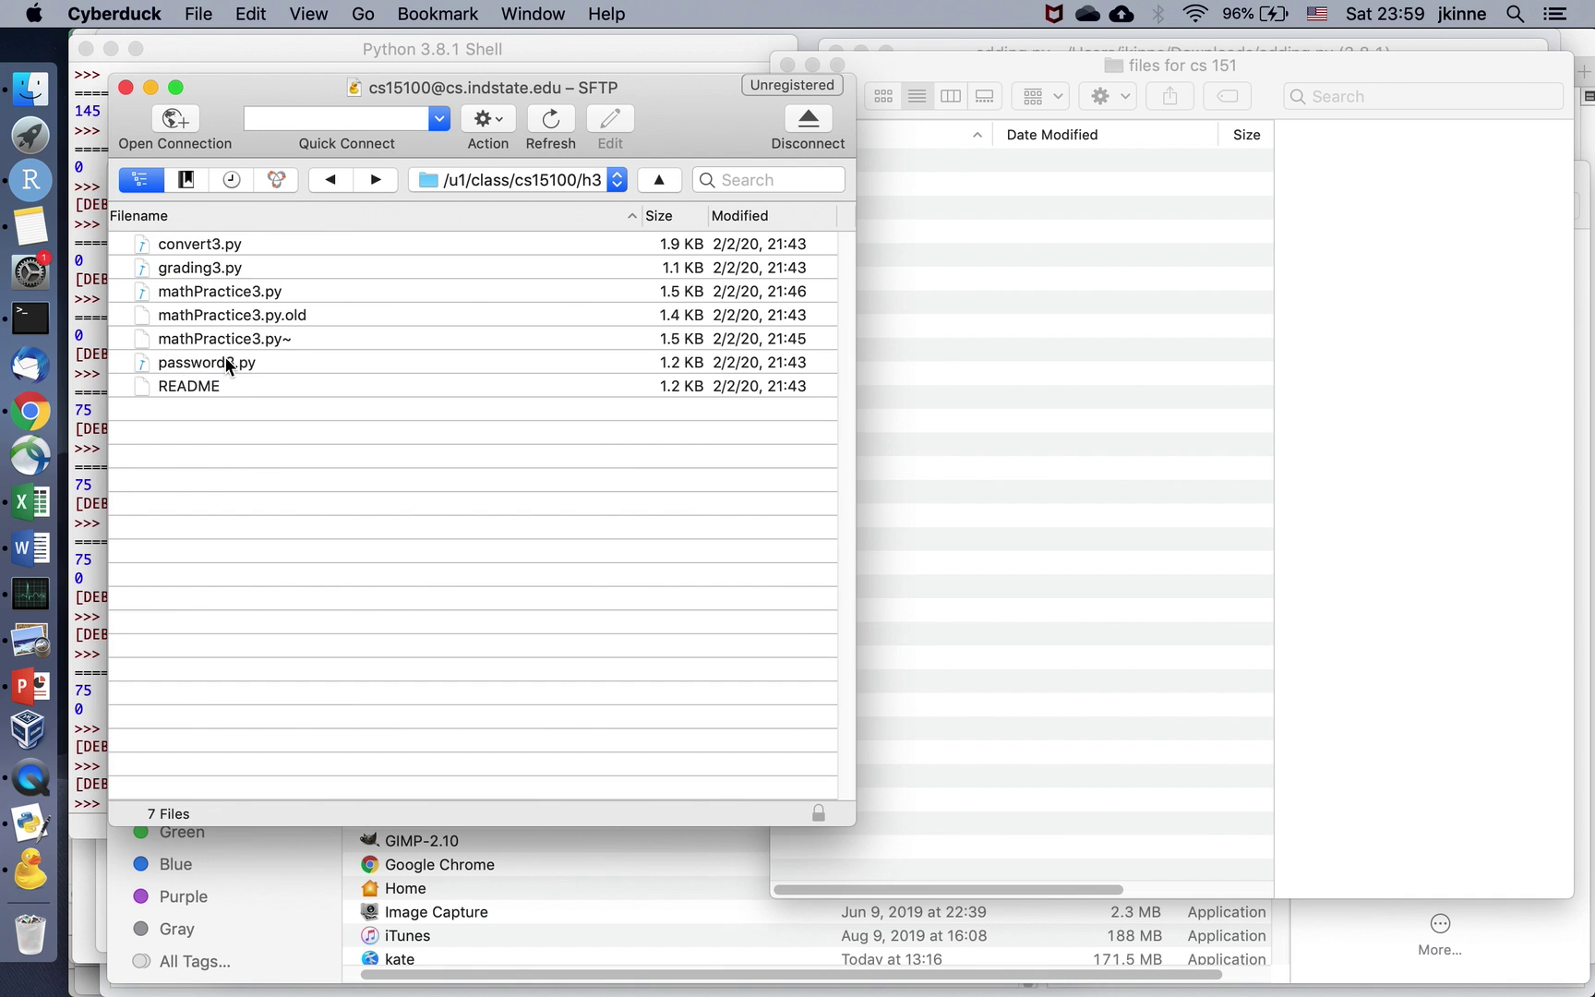
left_click(242, 365)
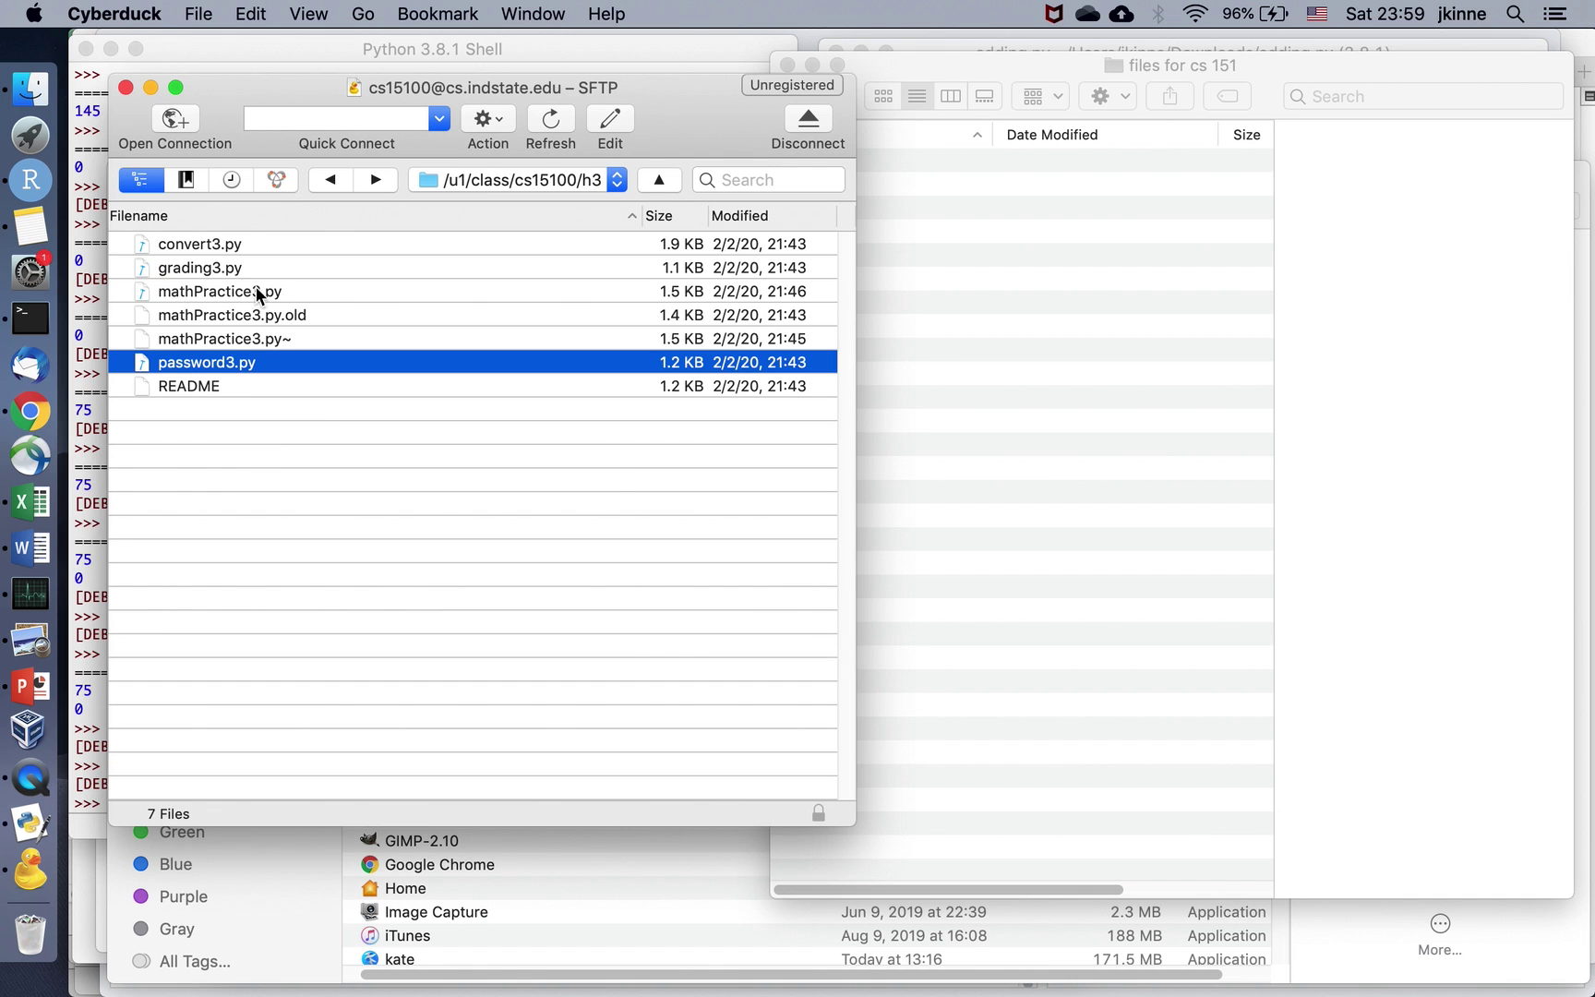
left_click(258, 293, "super")
left_click(236, 269, "super")
left_click(233, 246, "super")
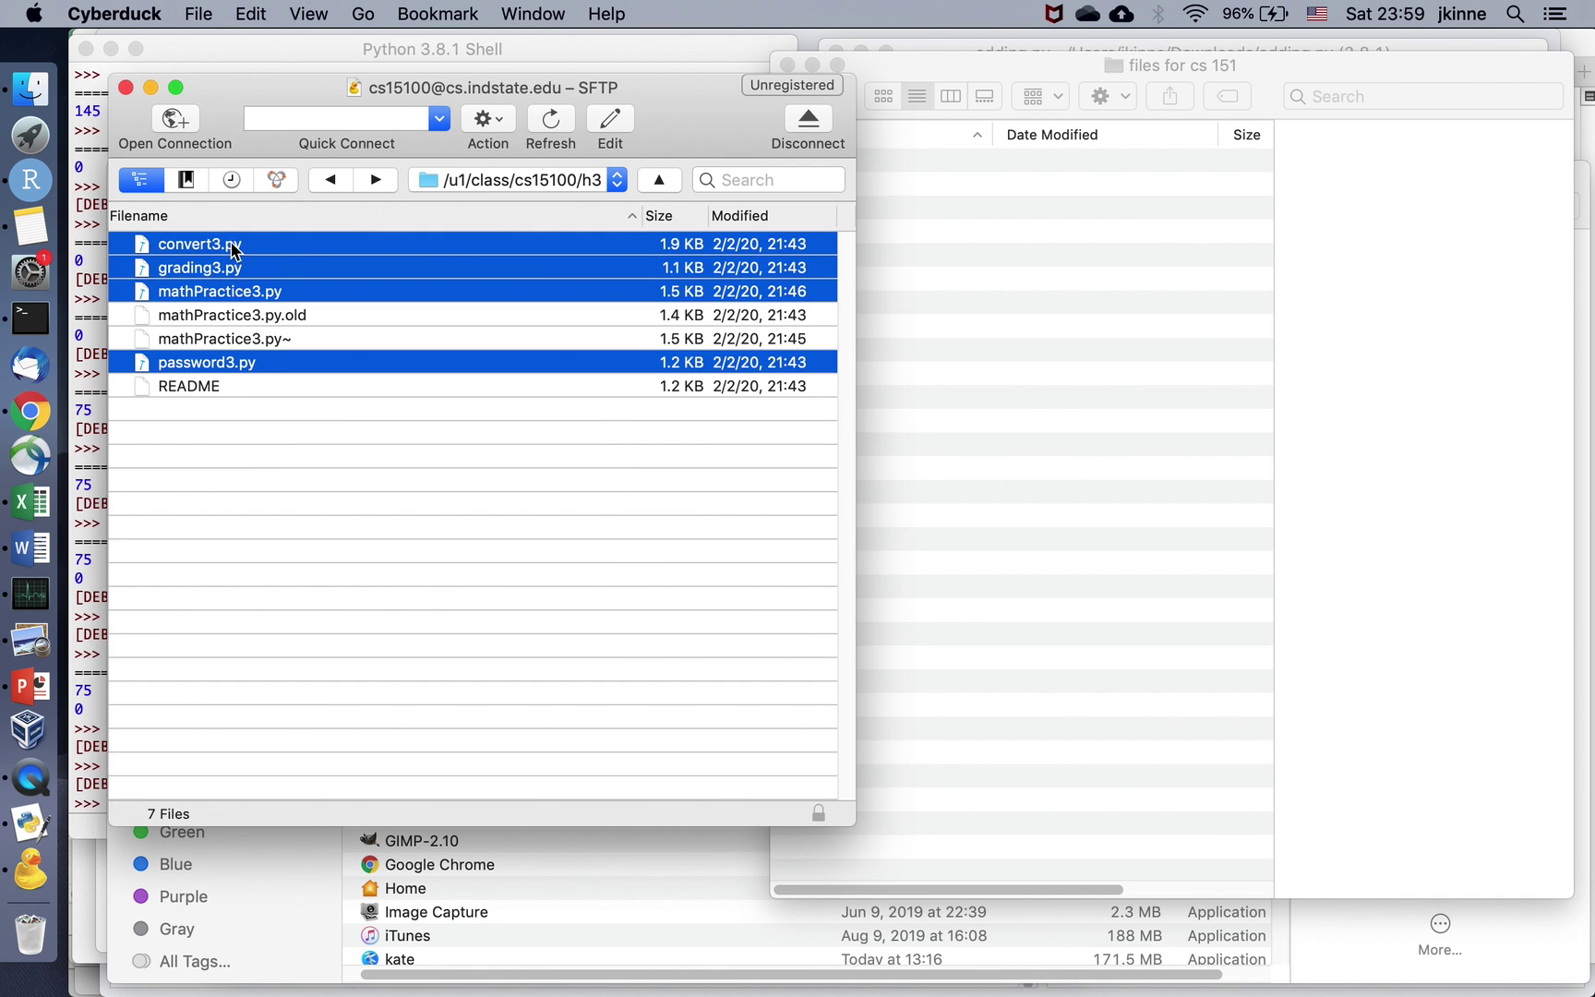
left_click_drag(281, 266, 1022, 351)
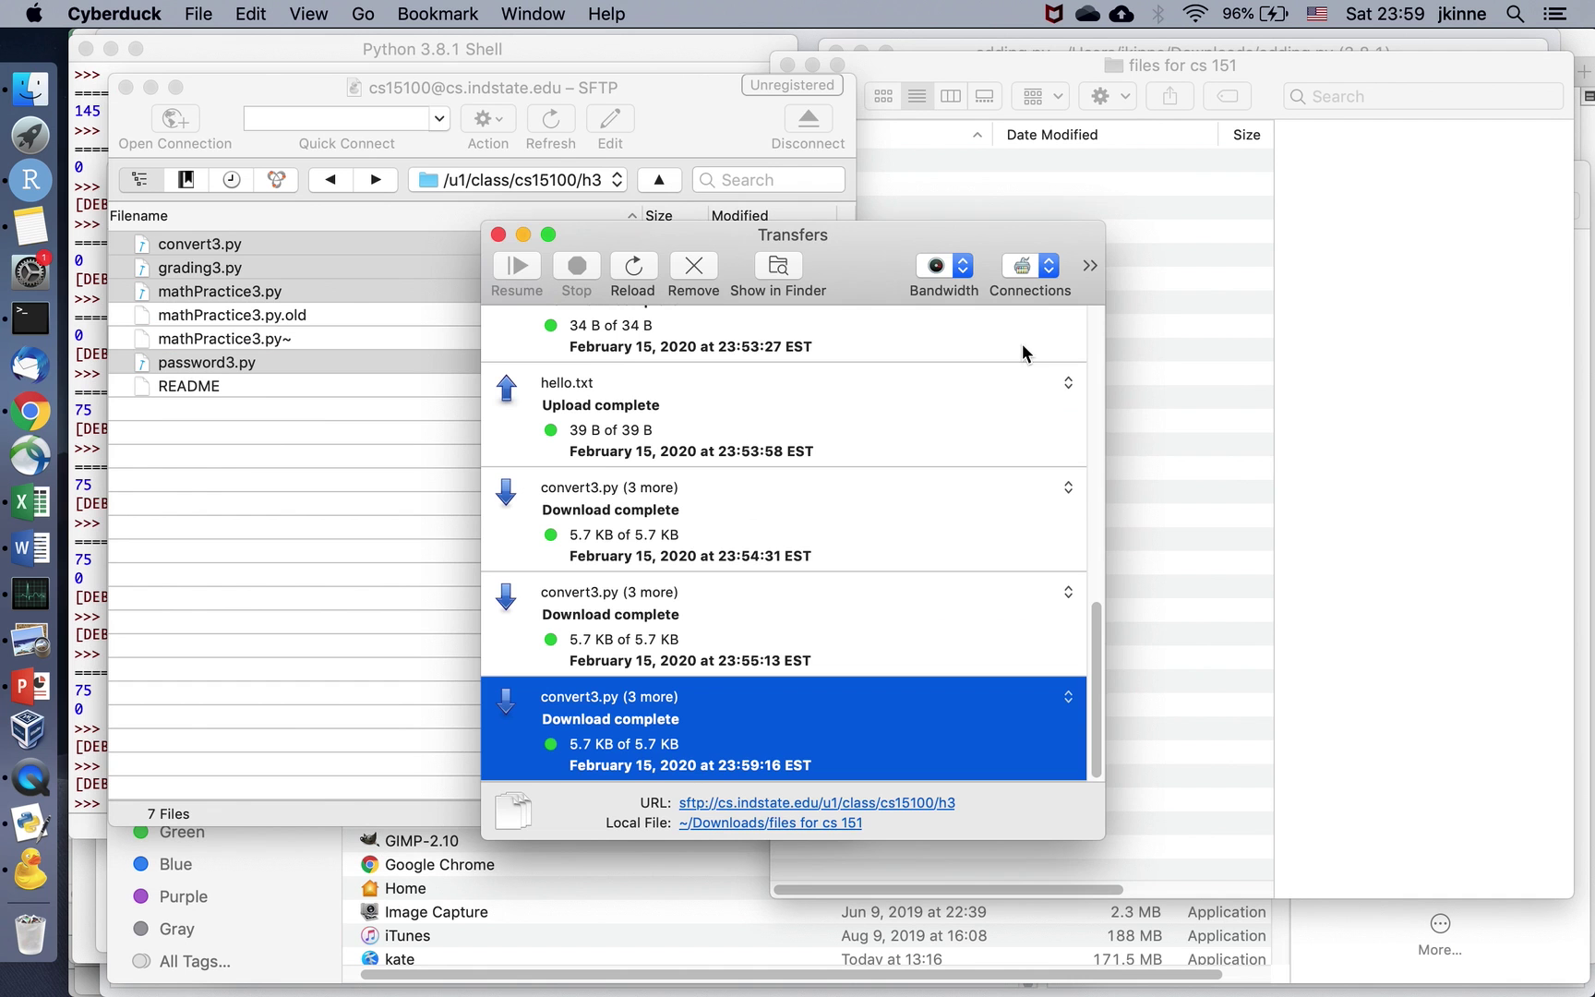
Reveal the downloaded files in Finder from the Transfers list.
left_click(1163, 420)
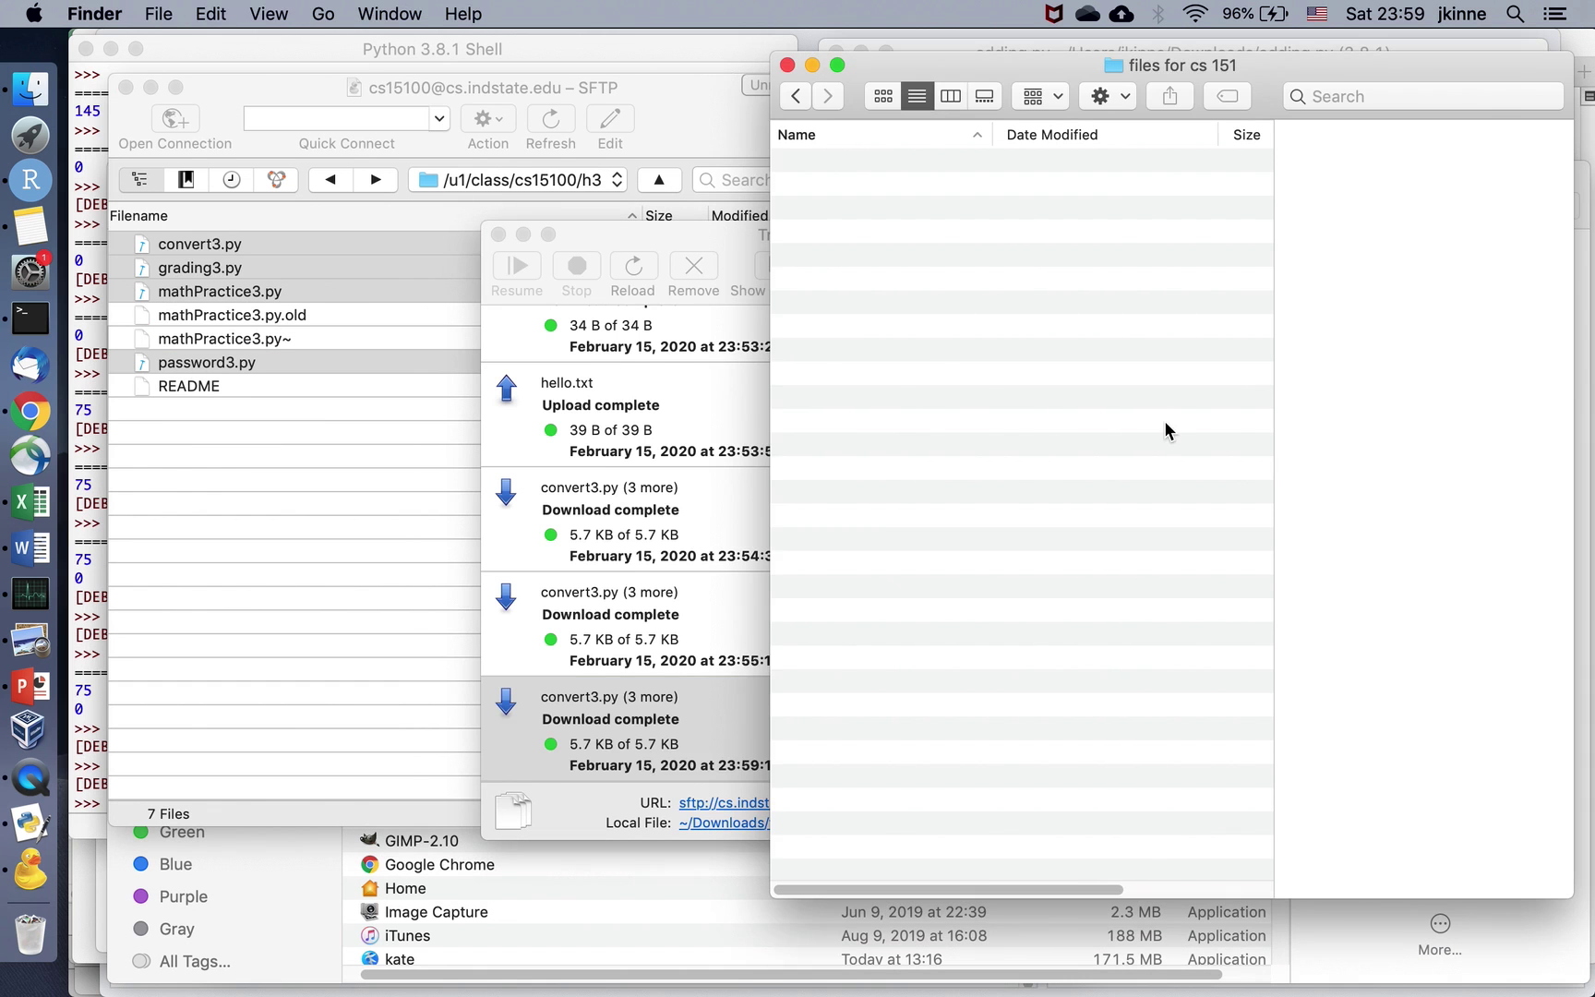
left_click(737, 251)
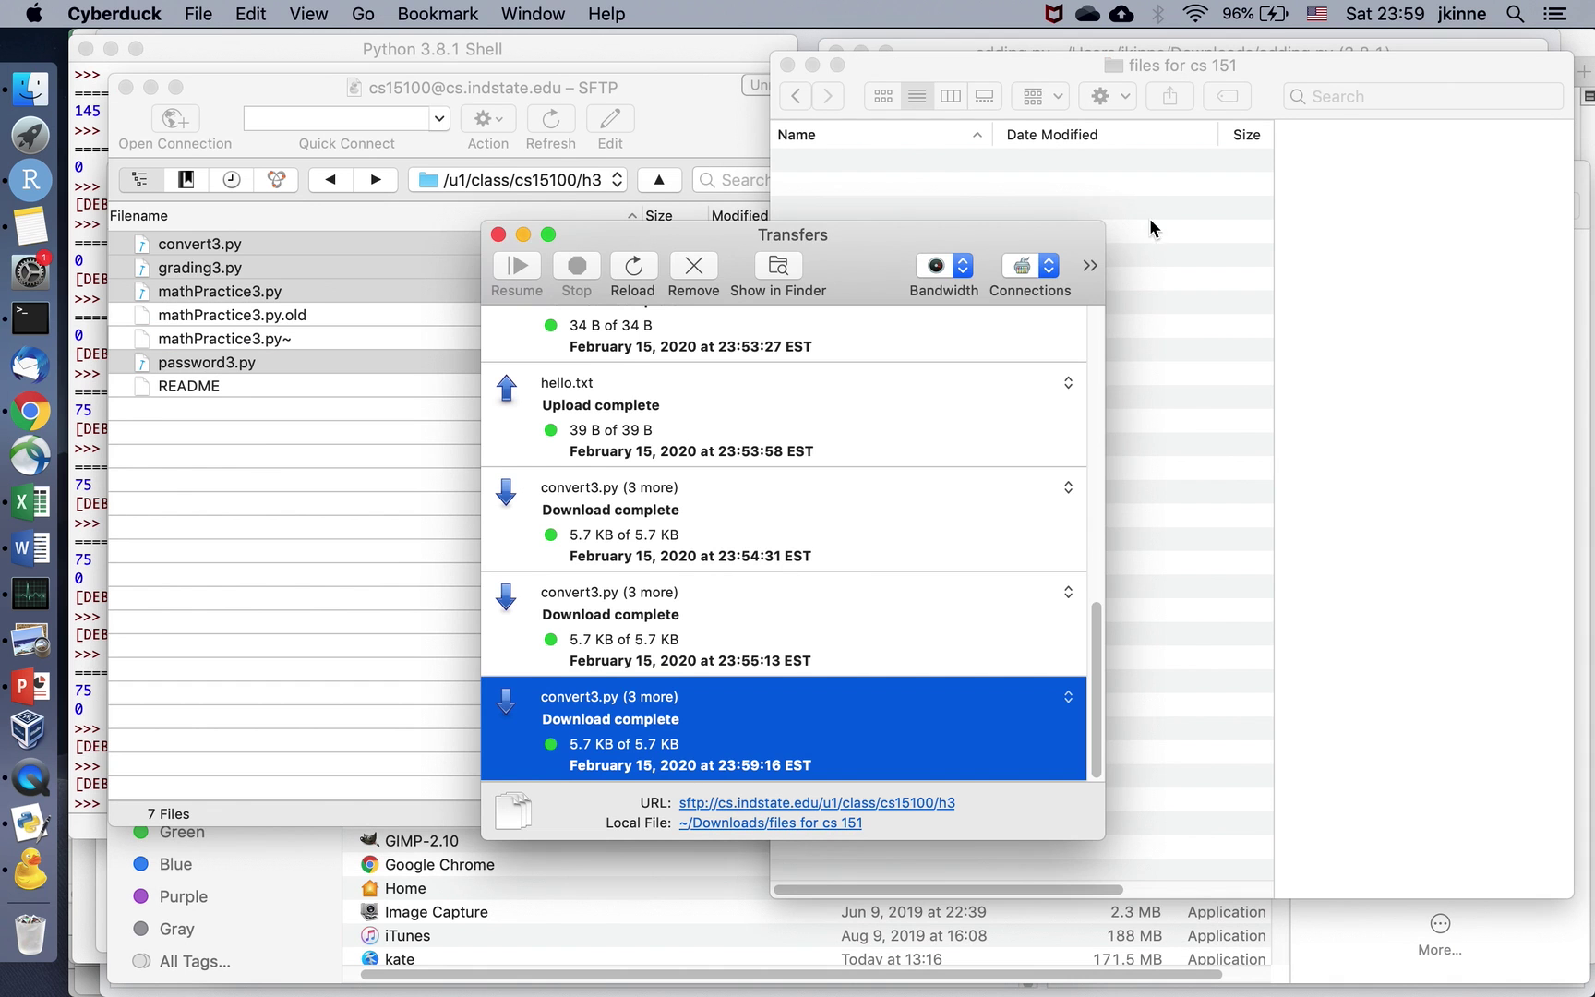
left_click(778, 268)
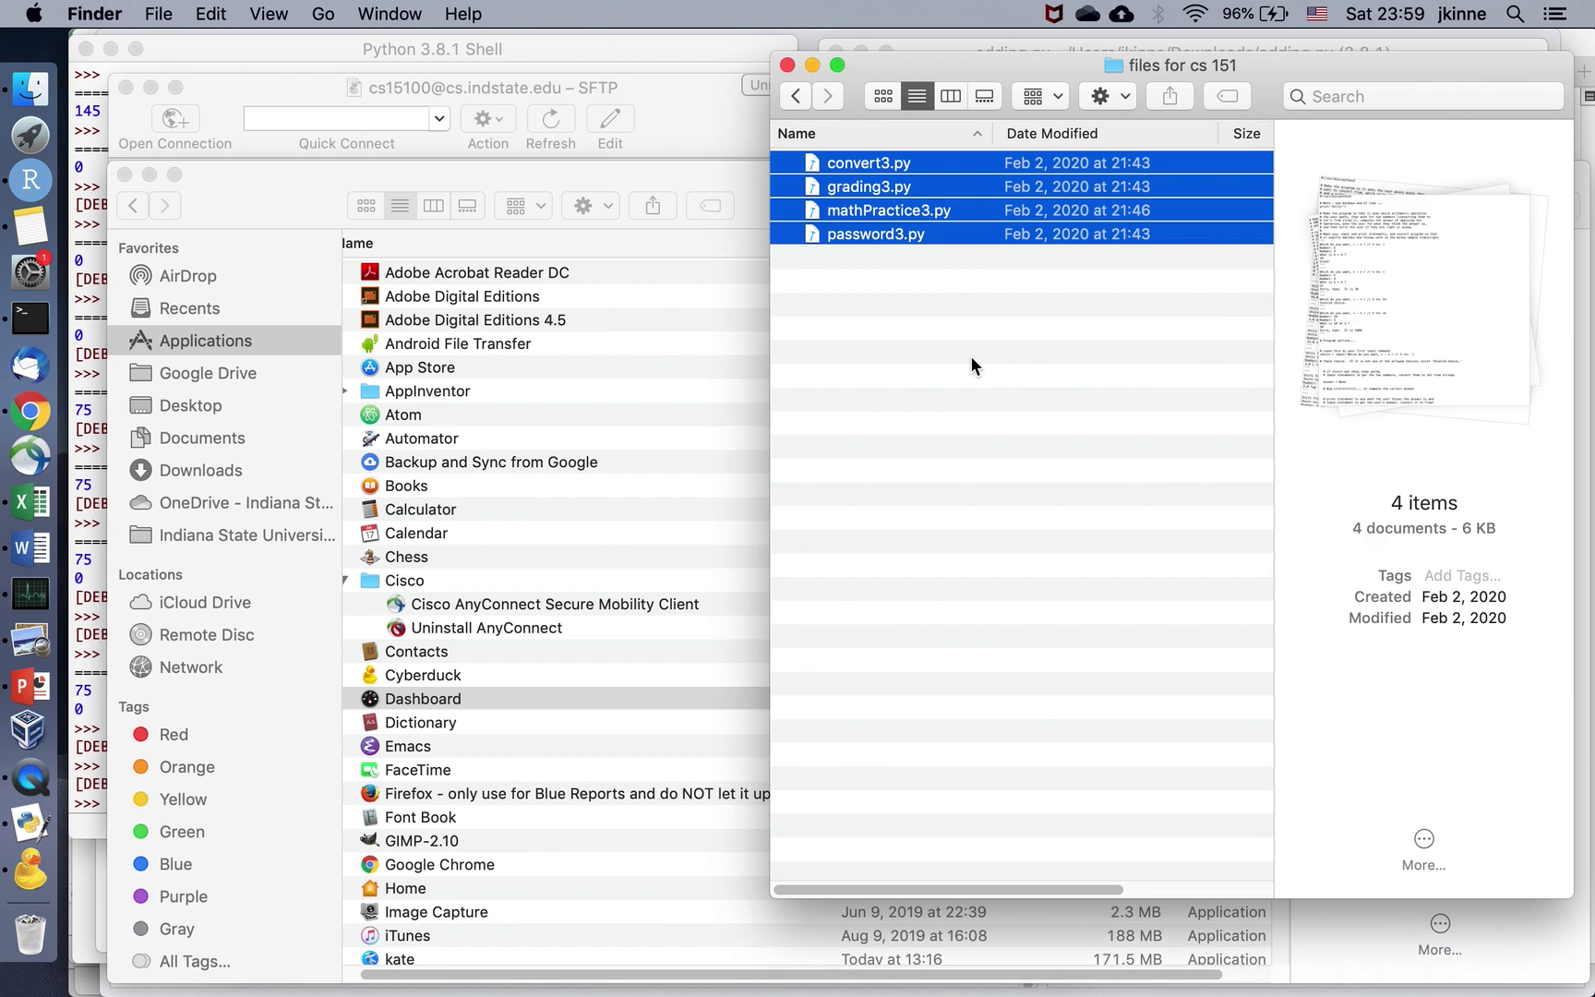
Open password3.py in IDLE 3.8.1 through Finder's Open With menu.
left_click(971, 355)
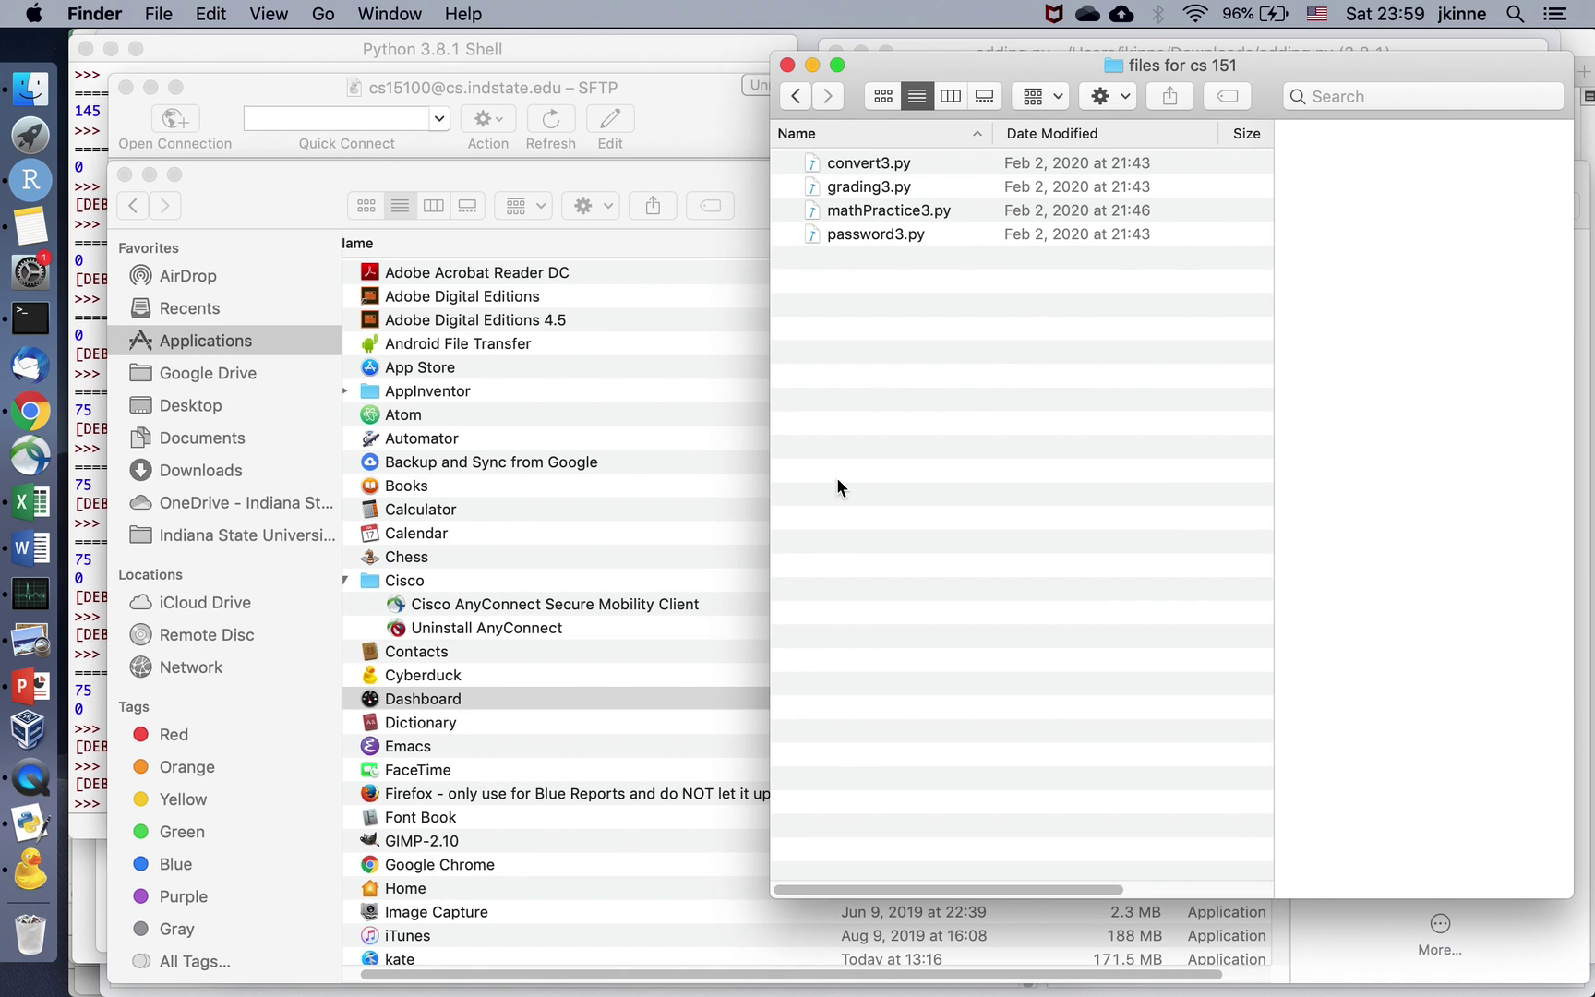
left_click(892, 234)
right_click(892, 235)
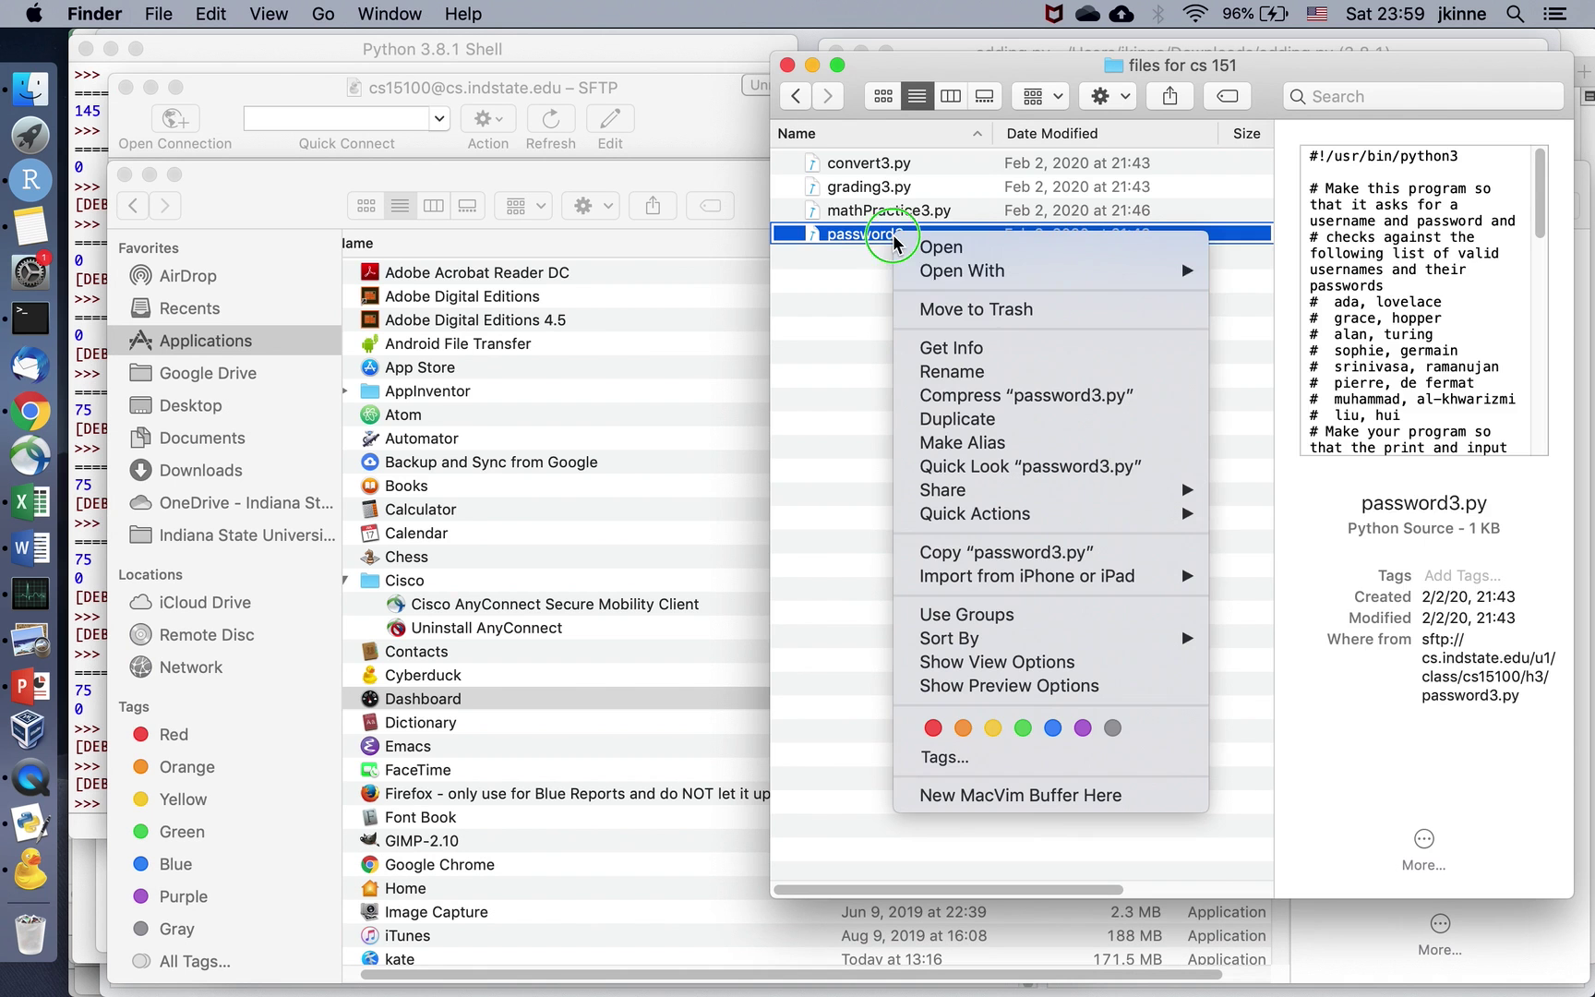
mouse_move(960, 270)
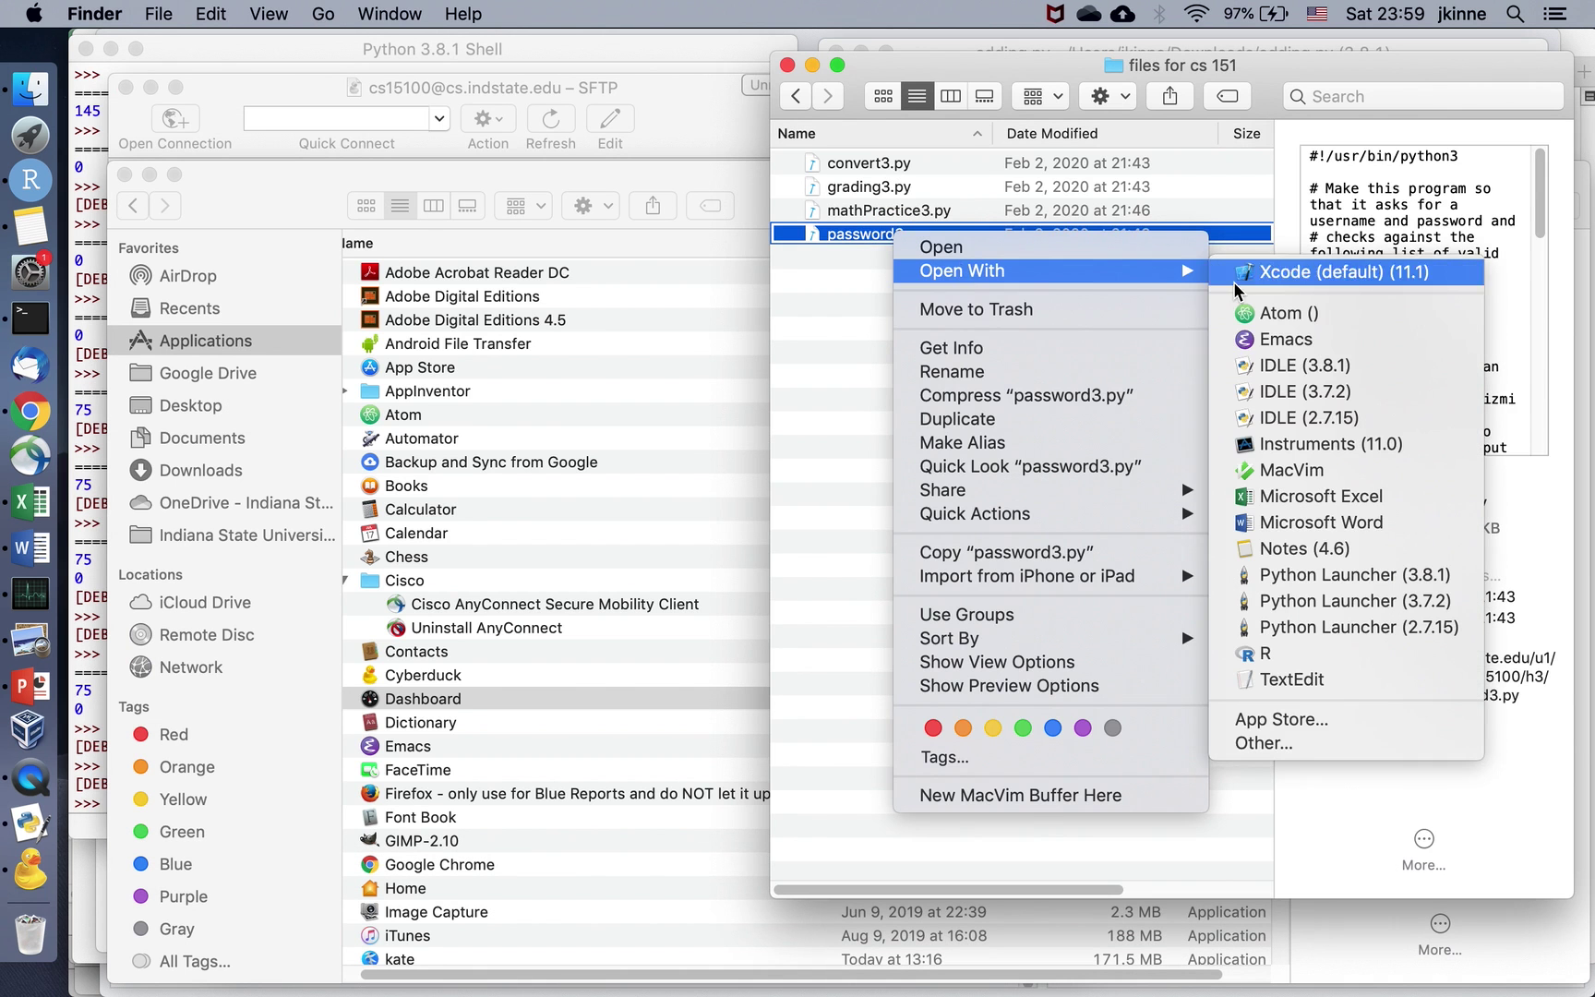
left_click(1357, 365)
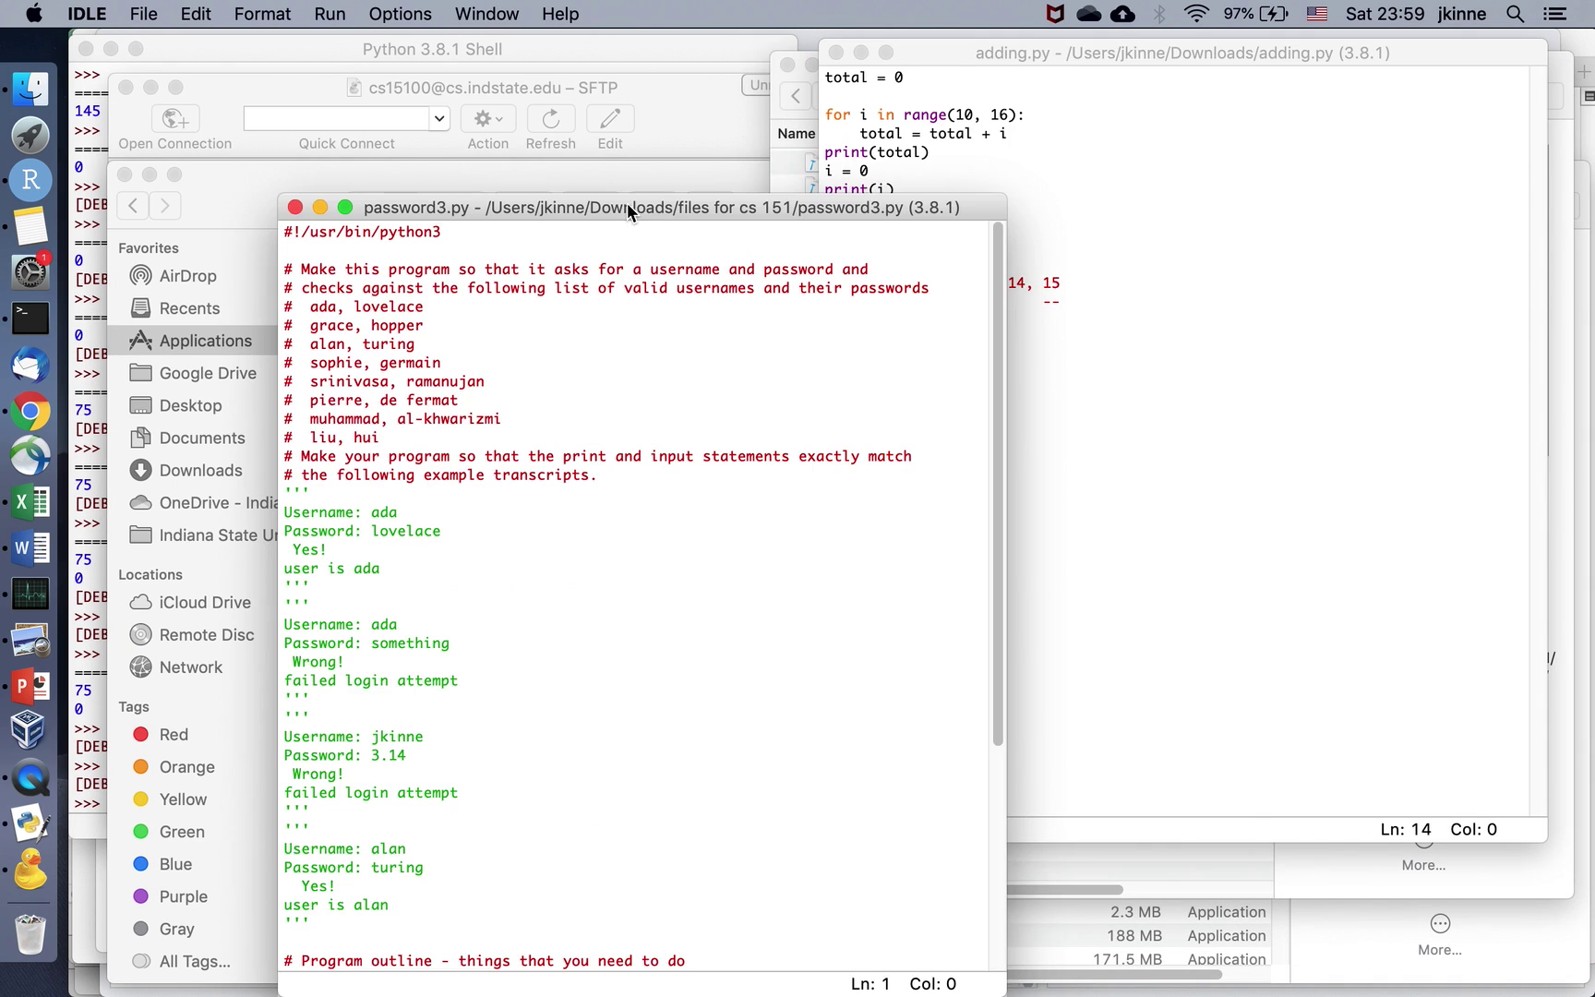
Run password3.py as a module in IDLE, then return to its 'files for cs 151' folder.
left_click_drag(613, 207, 803, 26)
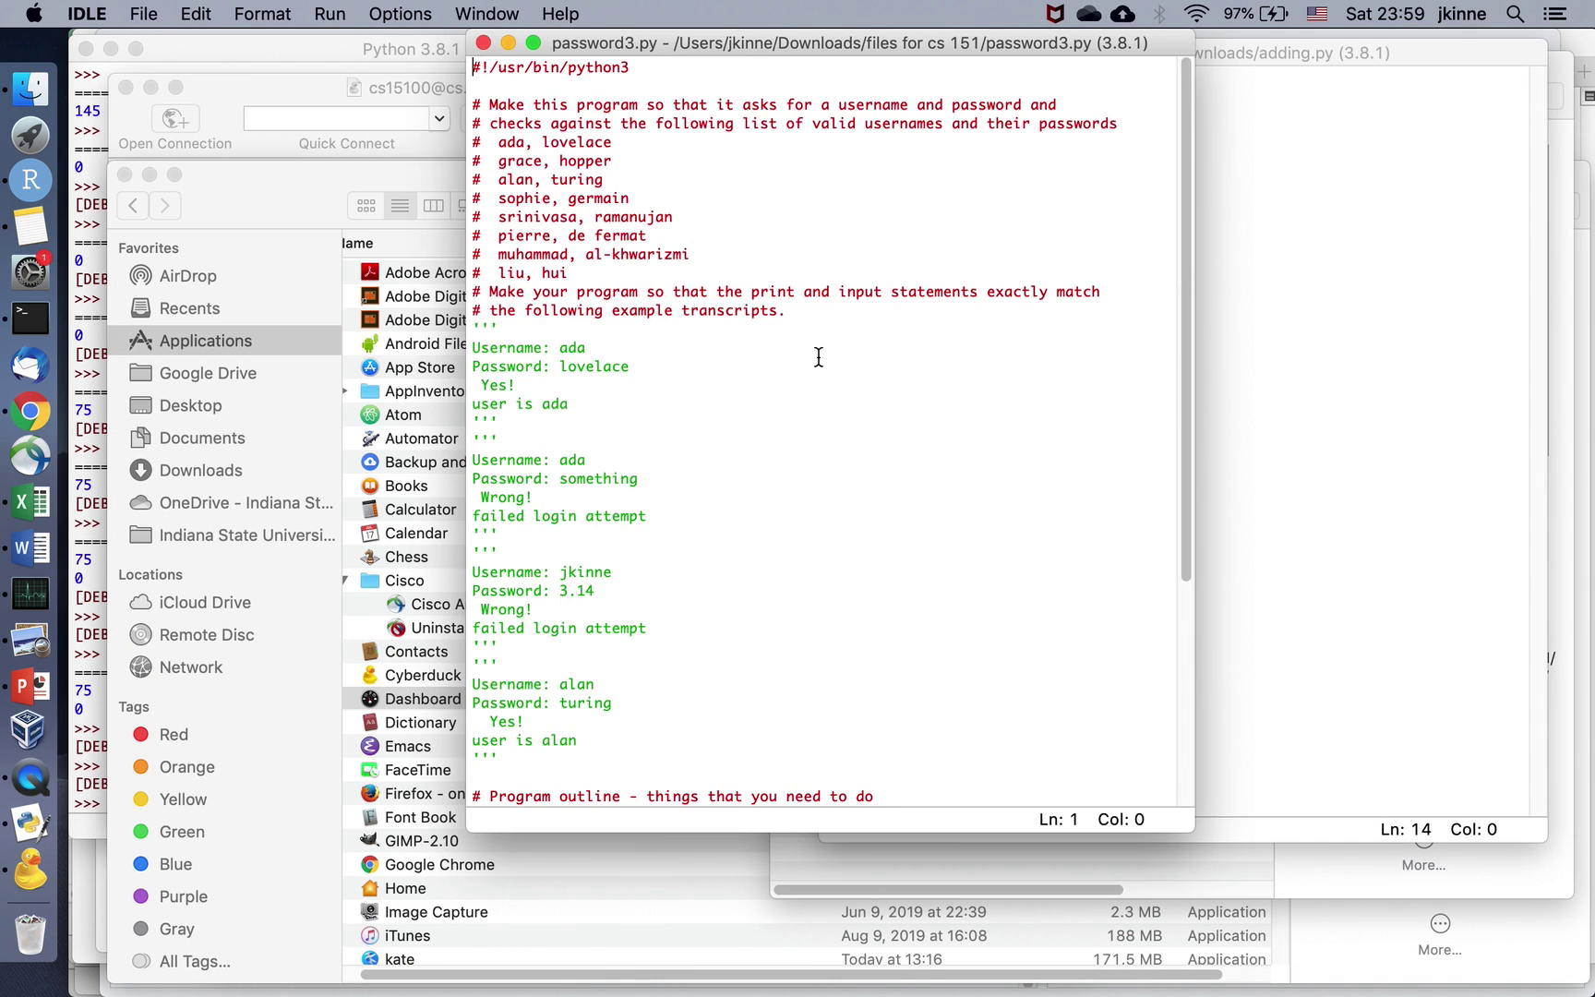
scroll(814, 356, "down", 6)
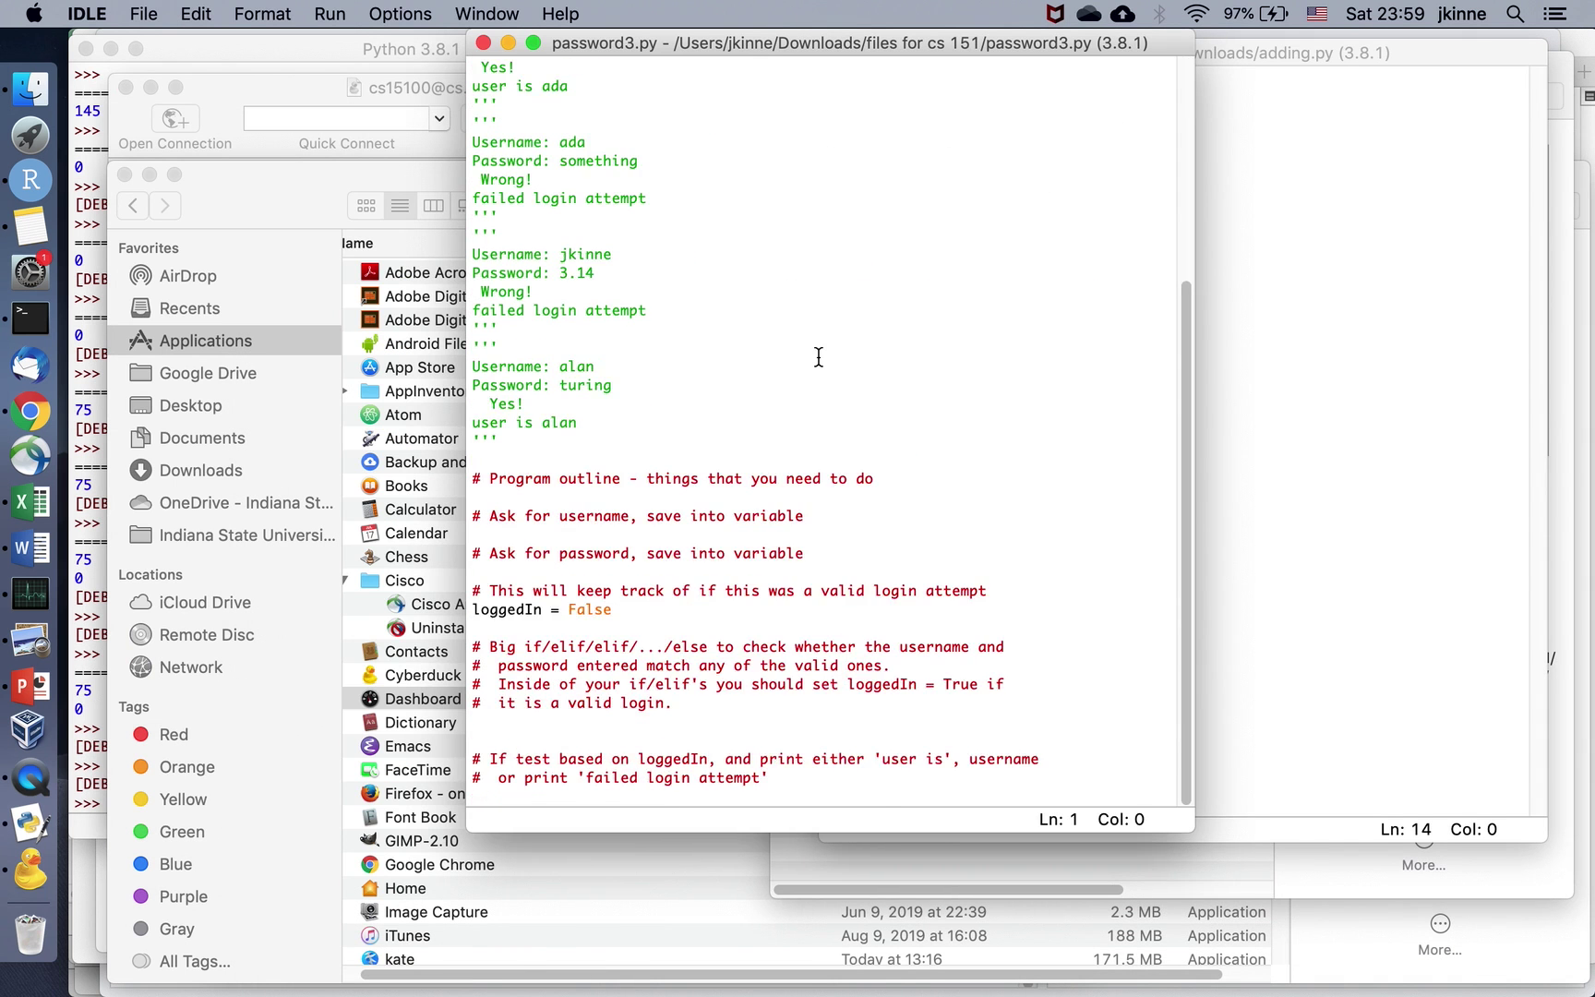
scroll(818, 356, "up", 6)
left_click(332, 13)
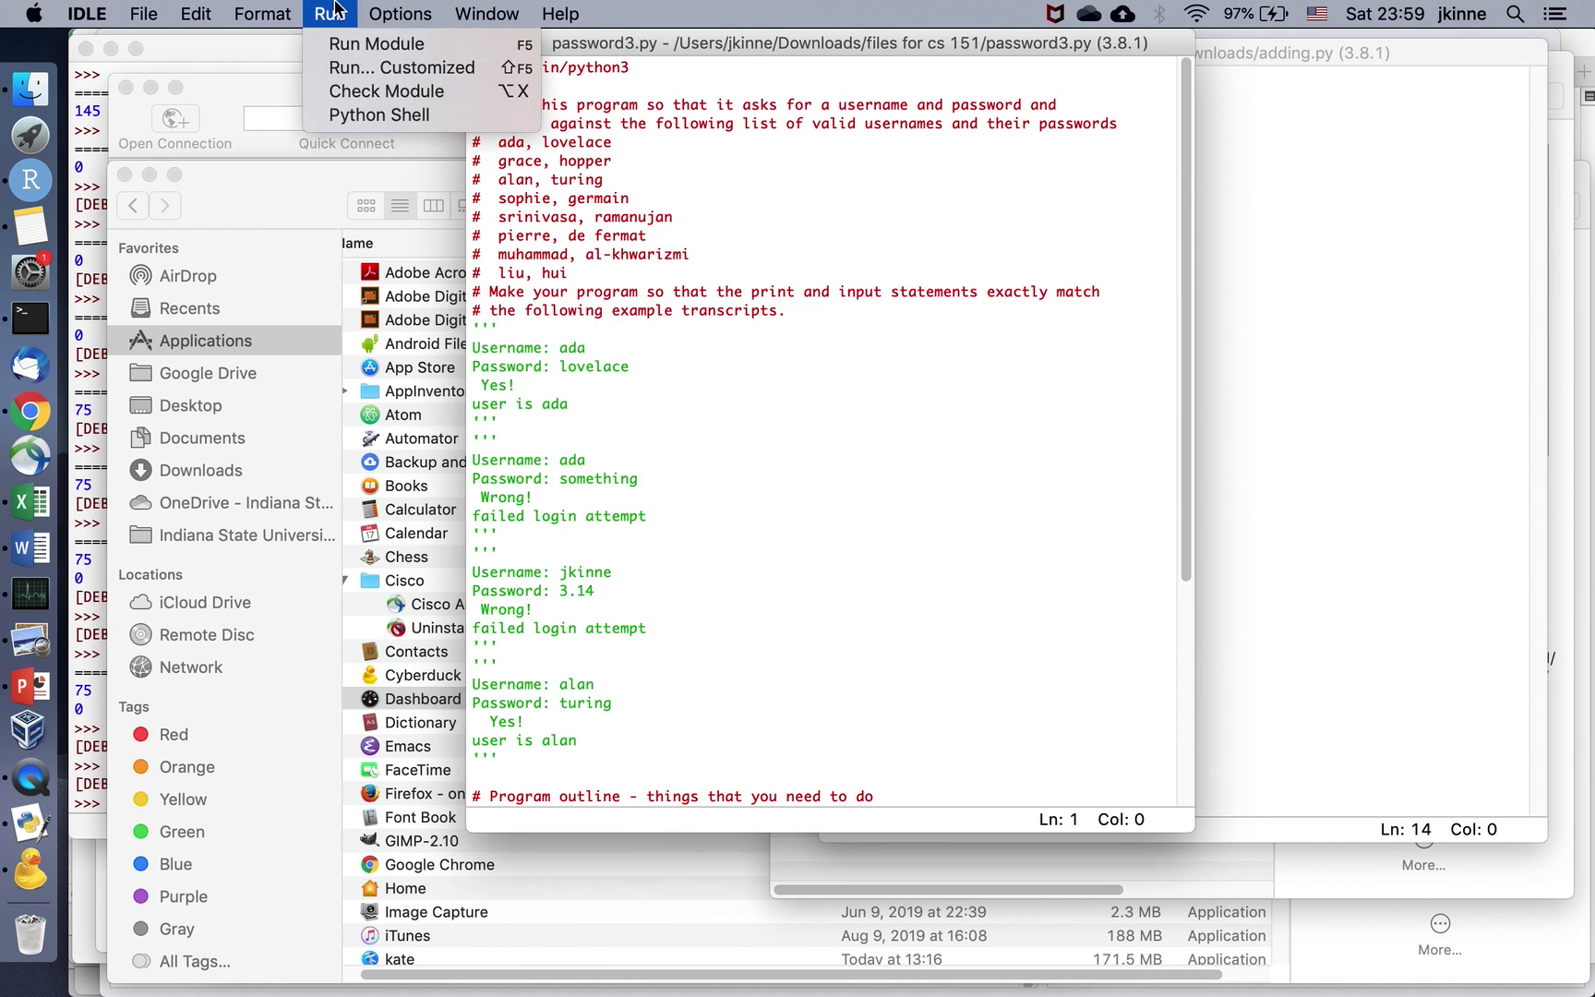
left_click(360, 44)
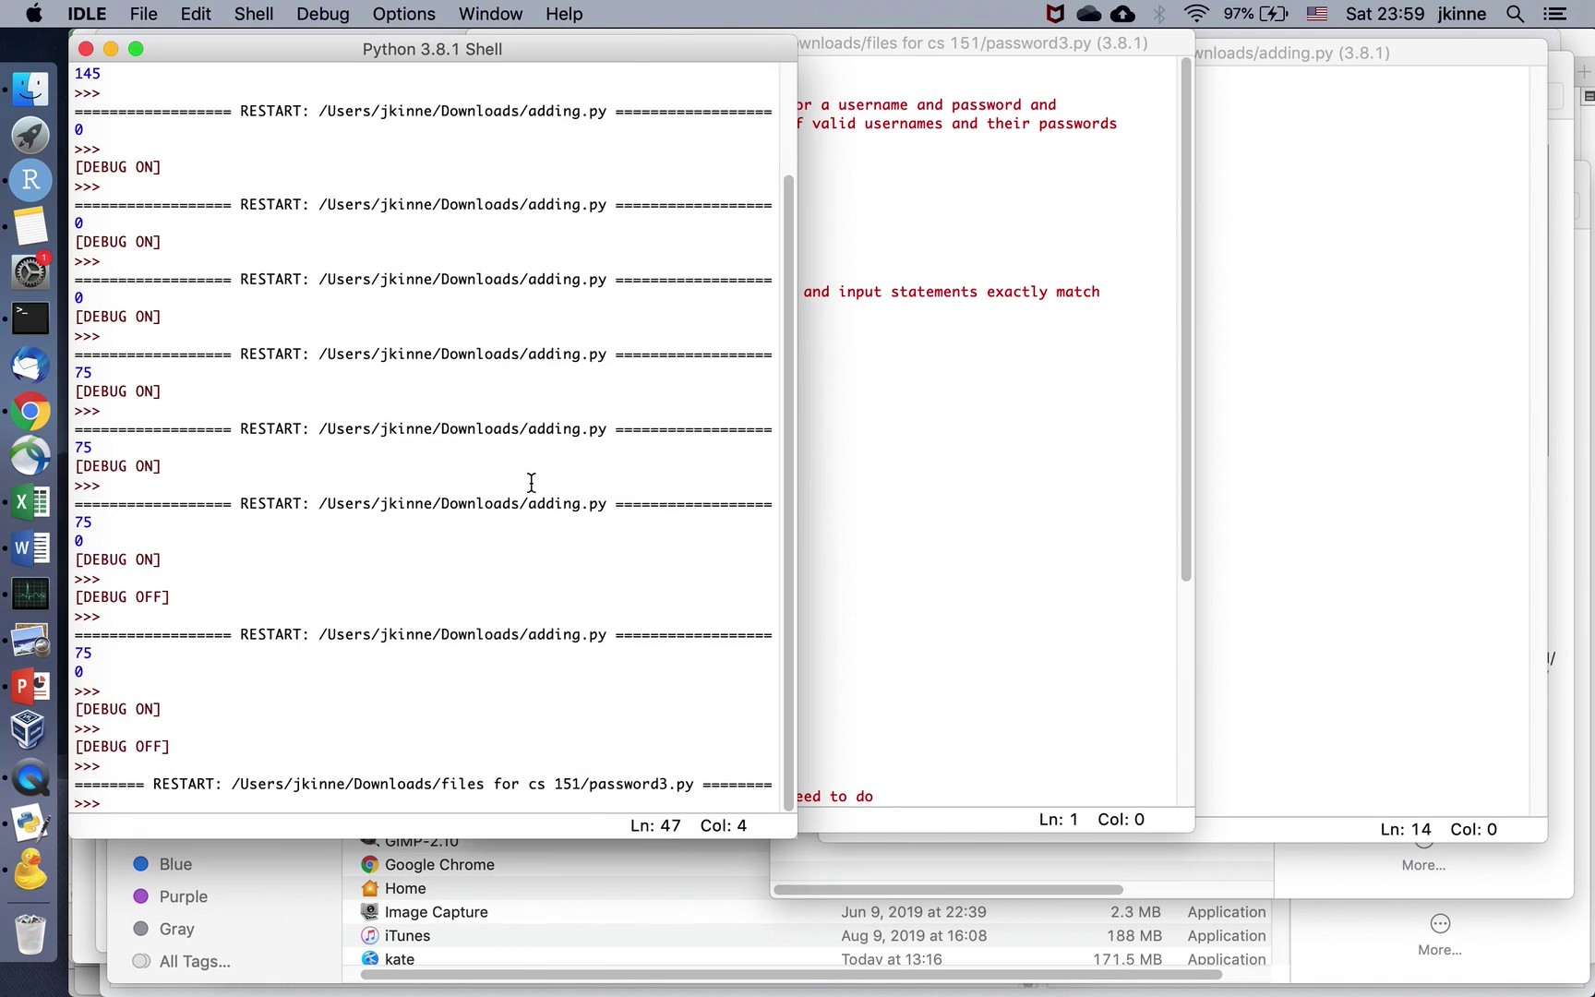
left_click(1067, 446)
scroll(1022, 551, "down", 5)
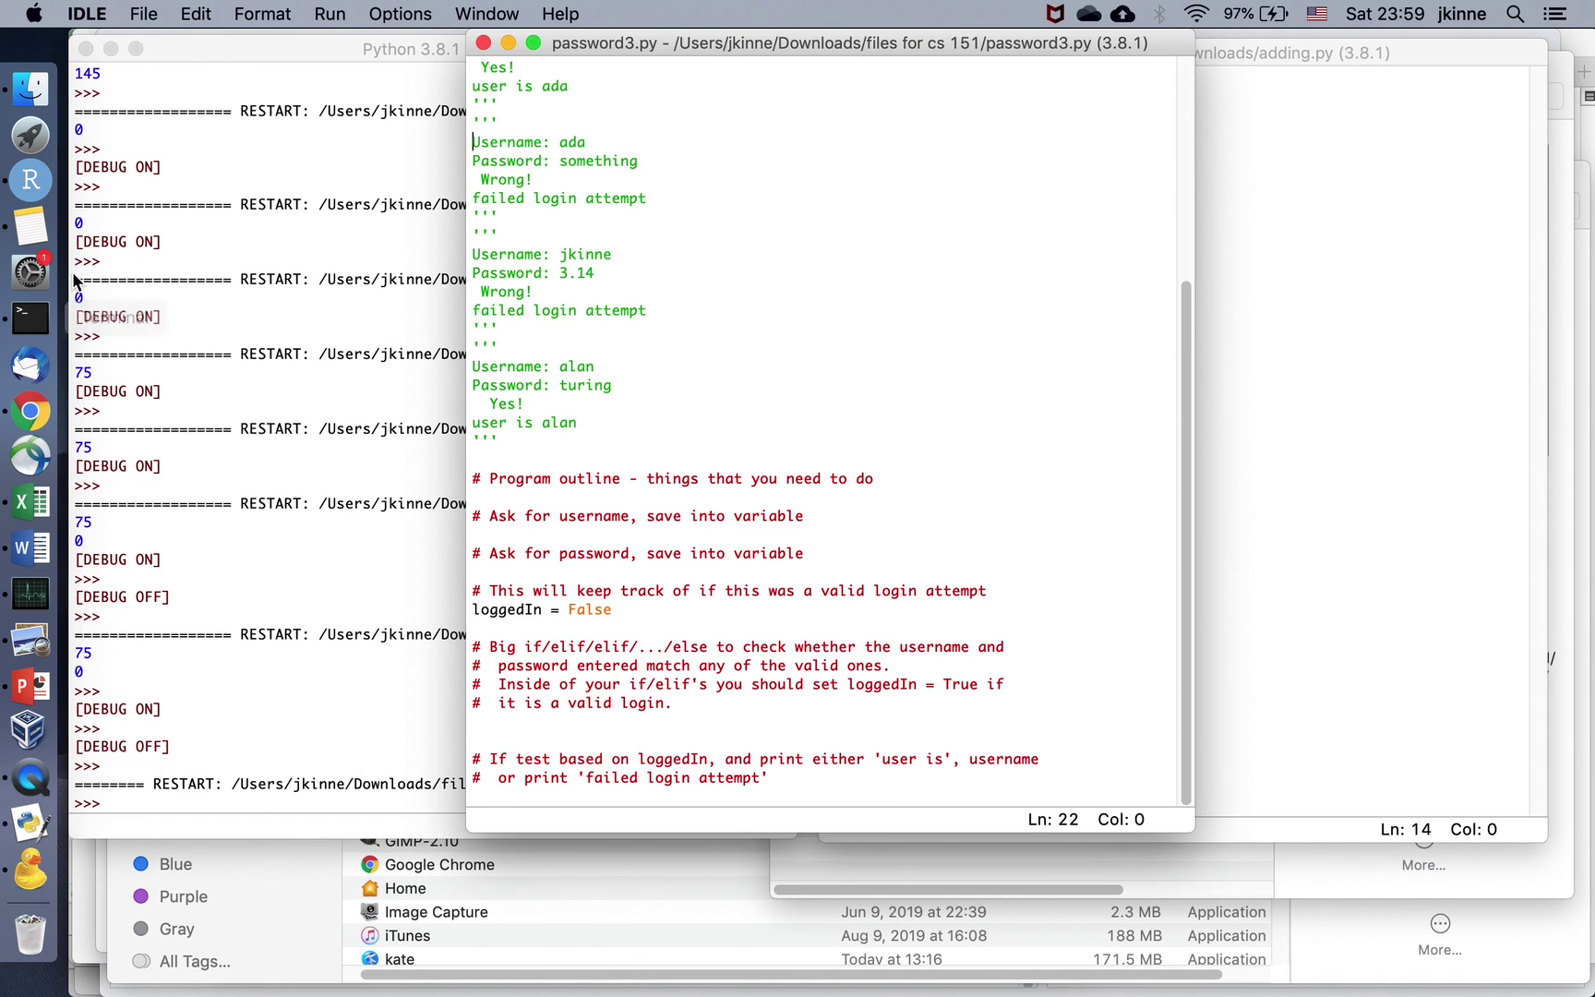
left_click(28, 90)
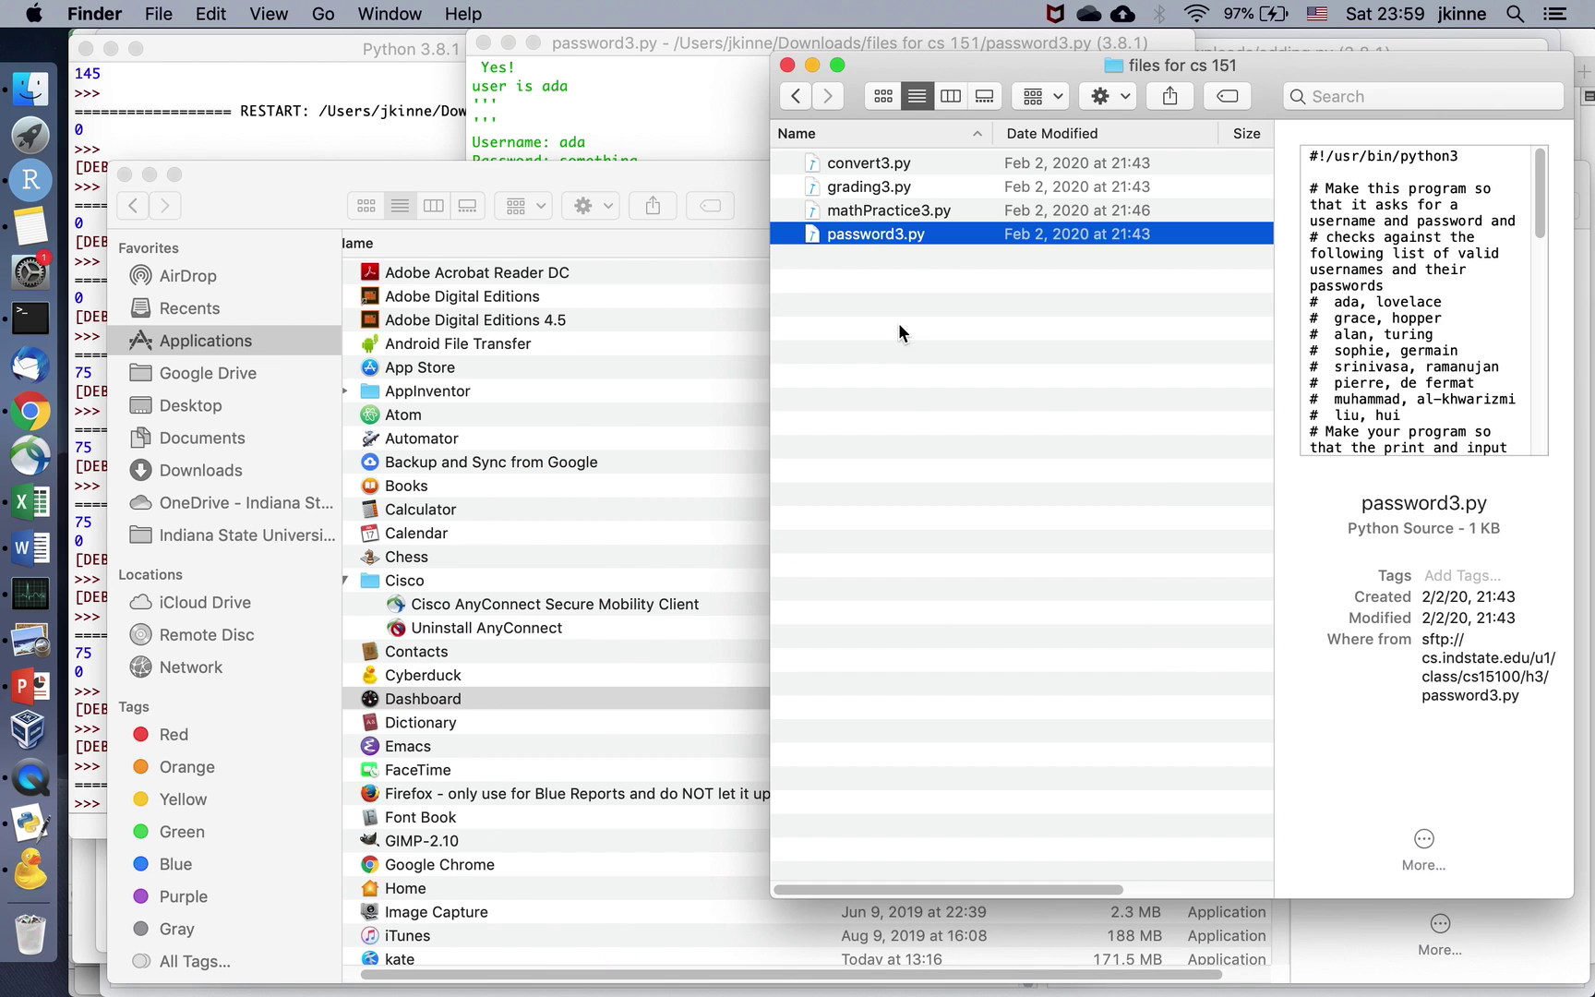
Upload the local password3.py to the server's h3 folder, overwriting the existing copy.
left_click(34, 869)
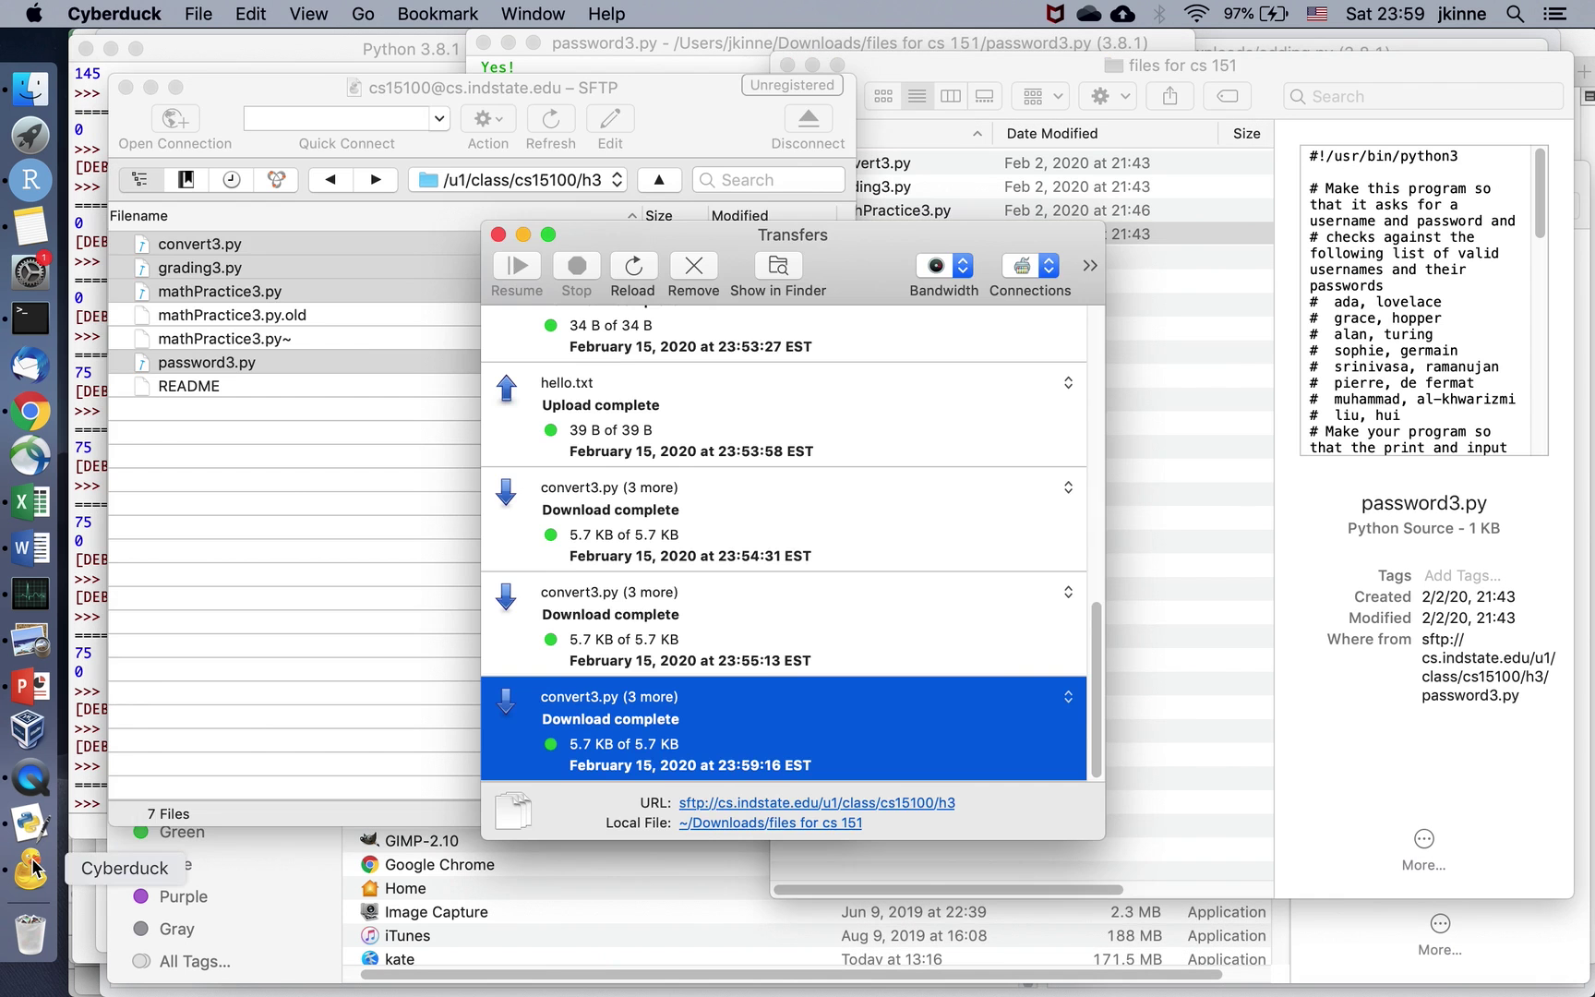
left_click(497, 236)
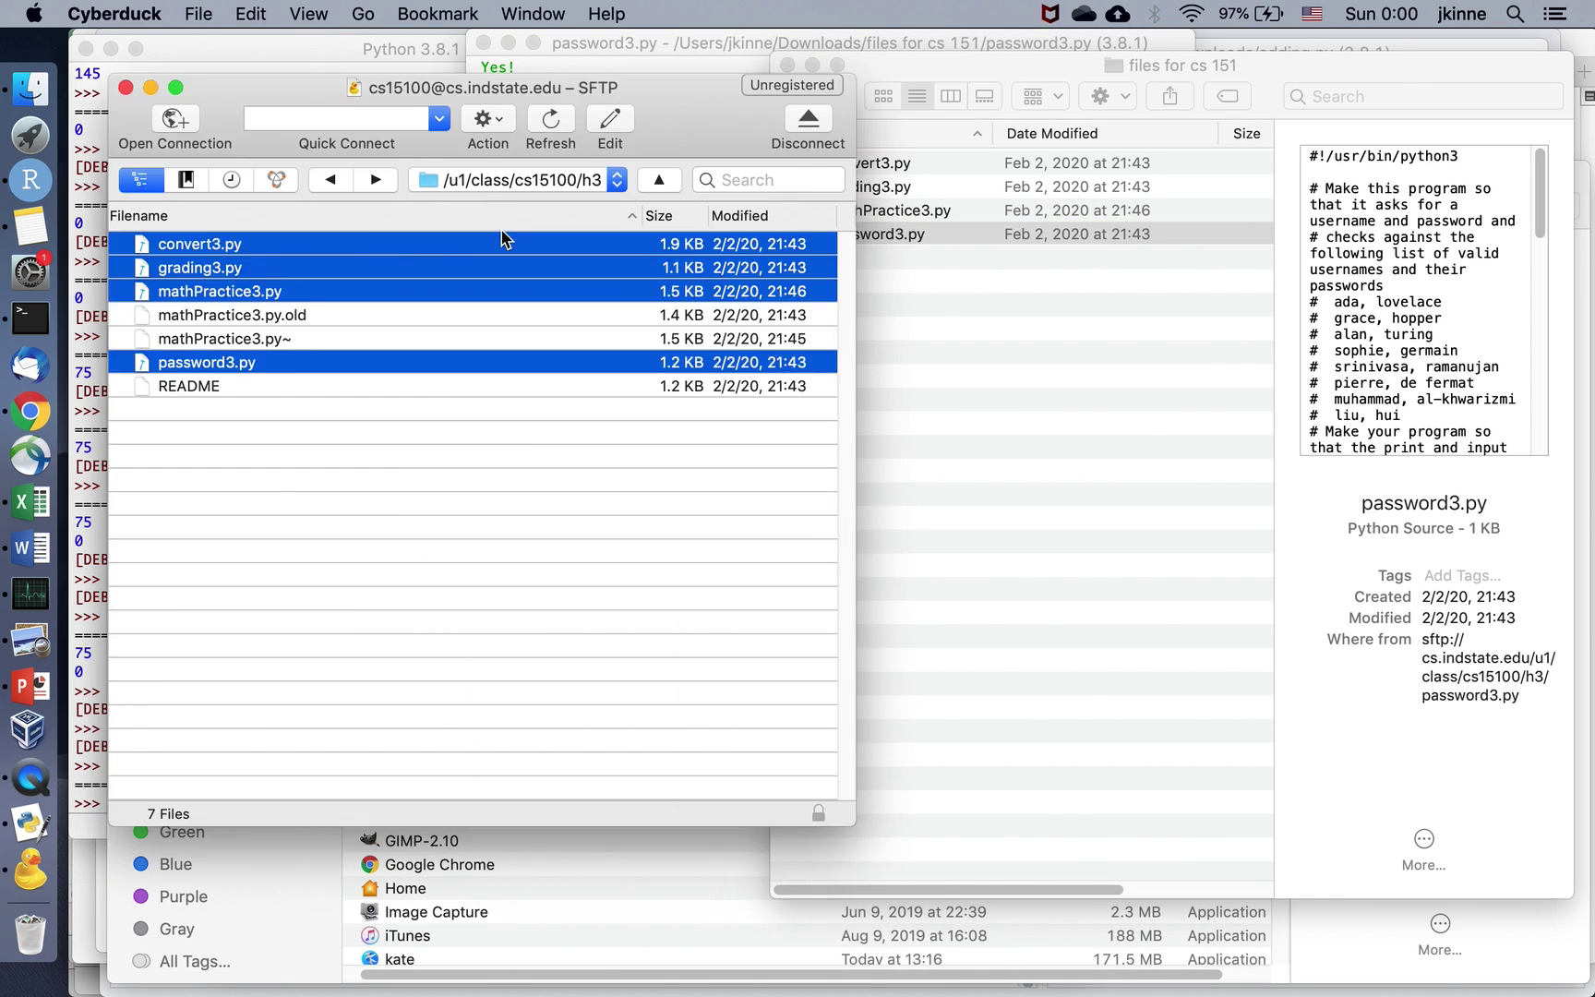
left_click(1143, 462)
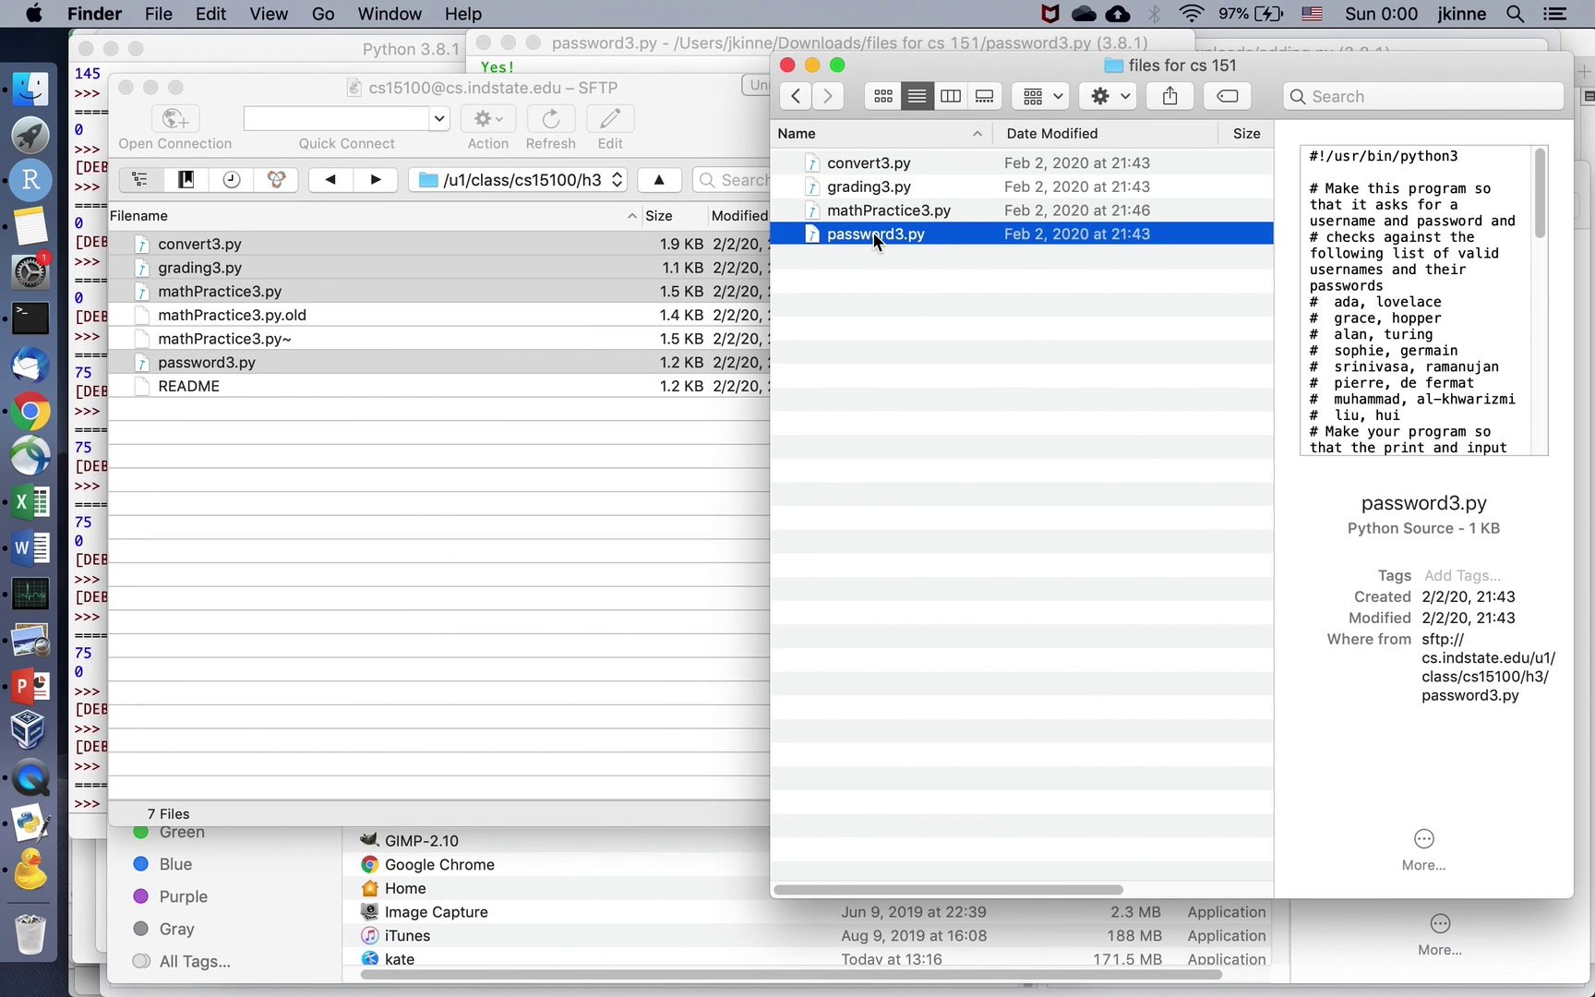
left_click_drag(864, 232, 526, 494)
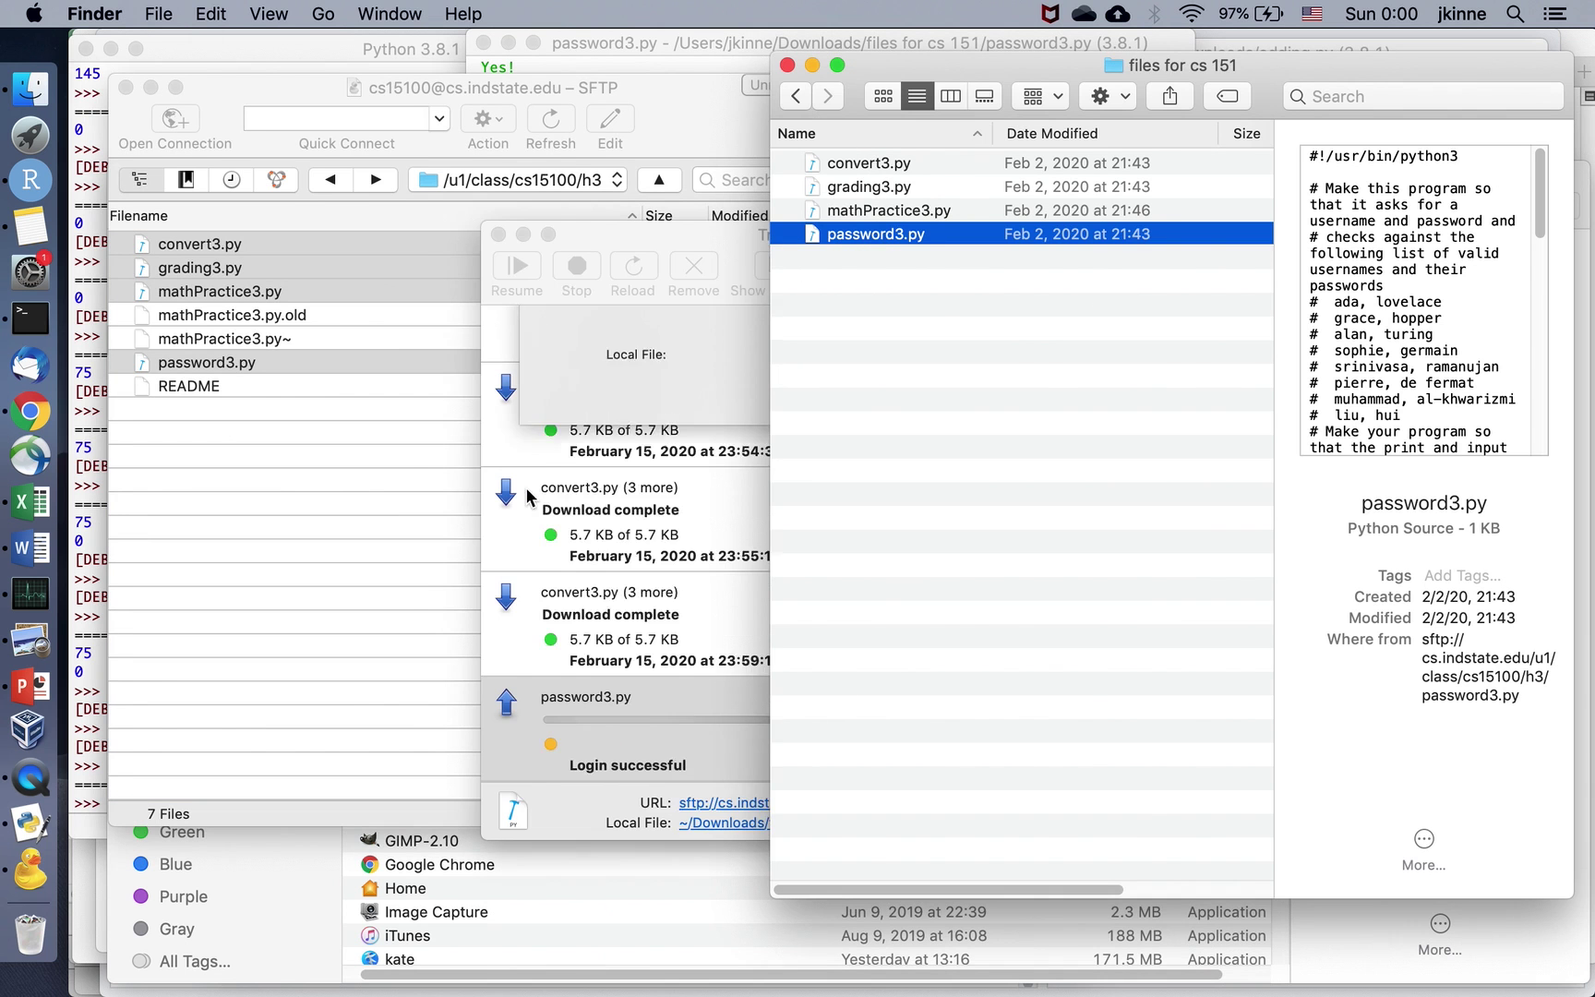
left_click(601, 610)
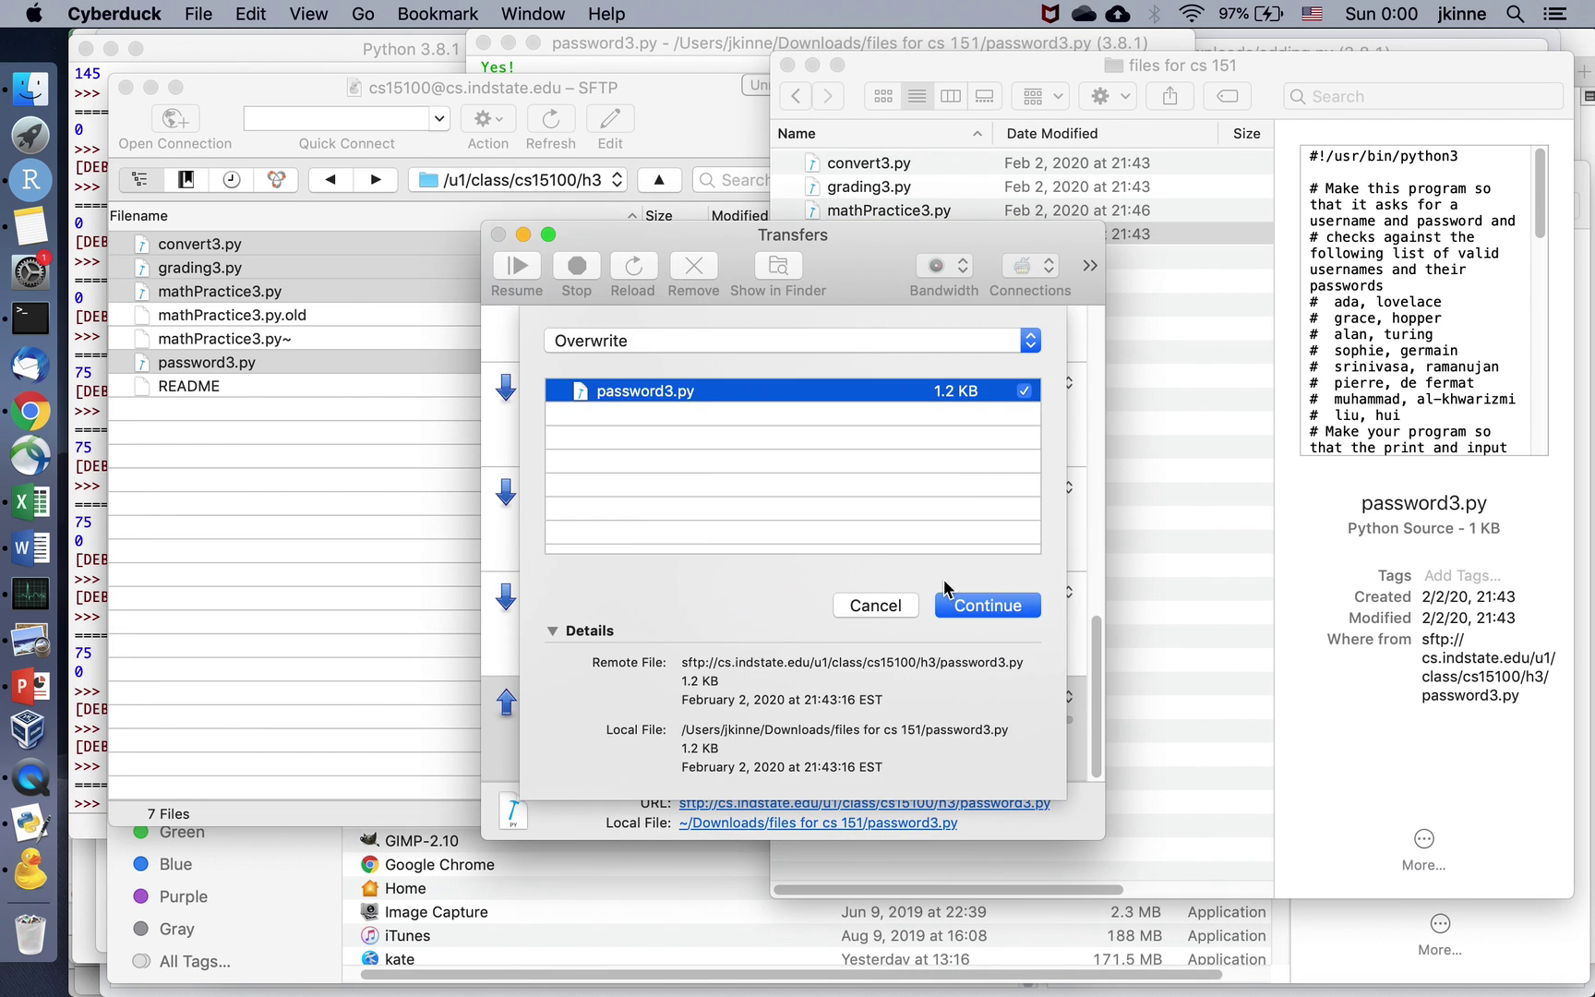
left_click(985, 605)
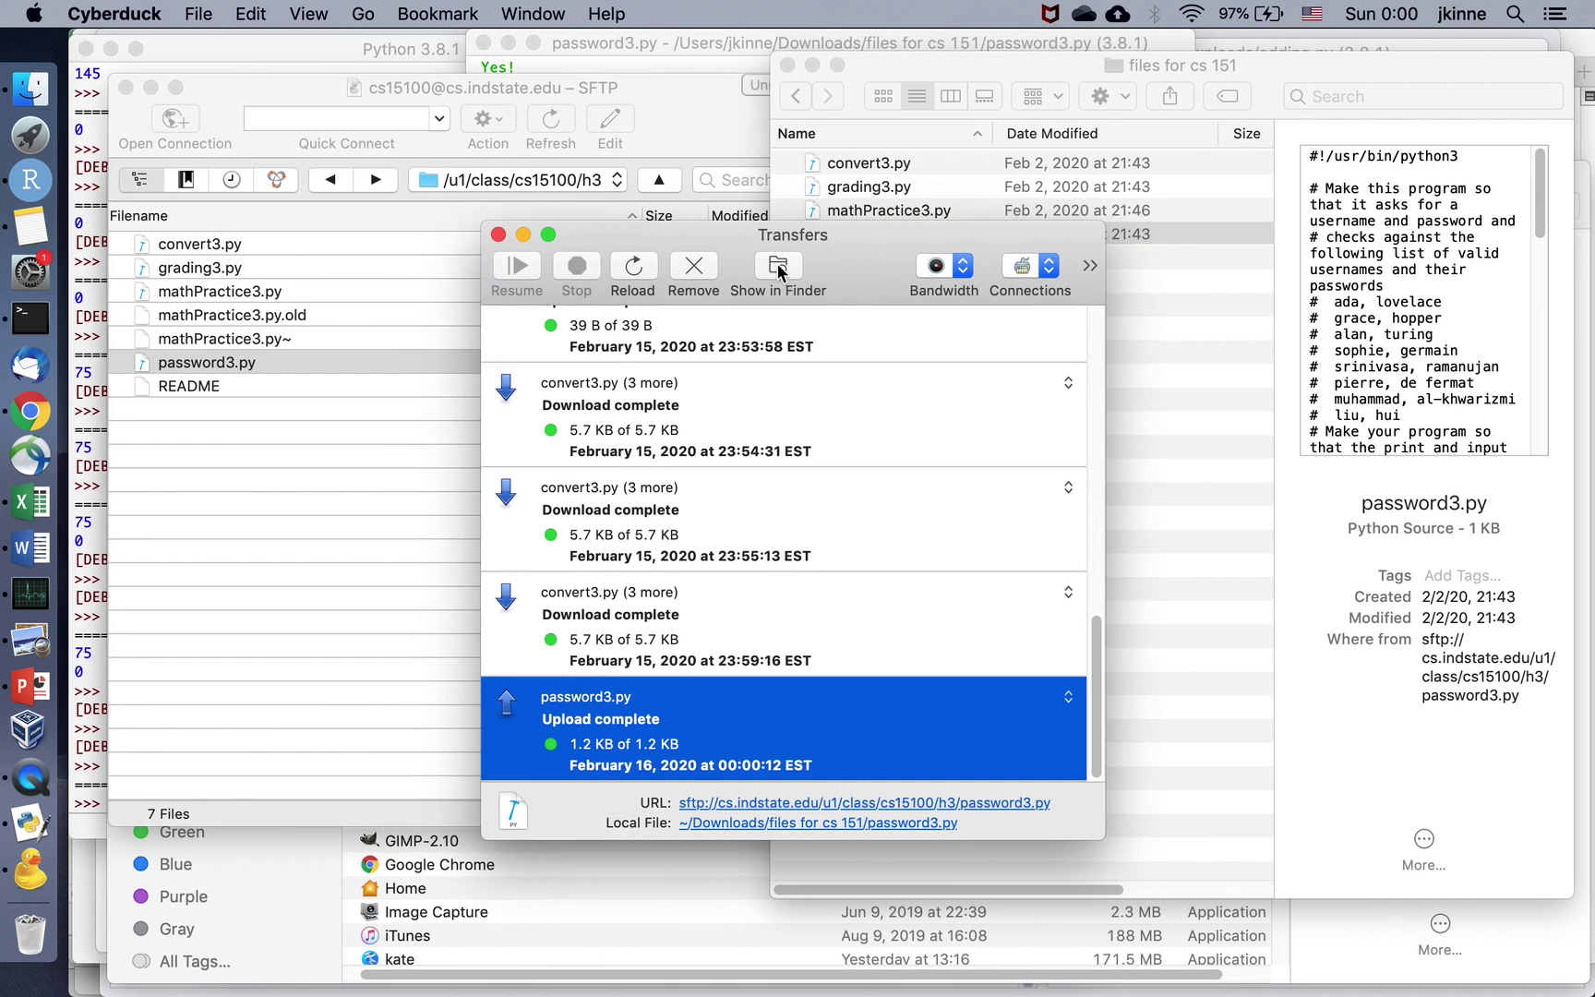
left_click(498, 237)
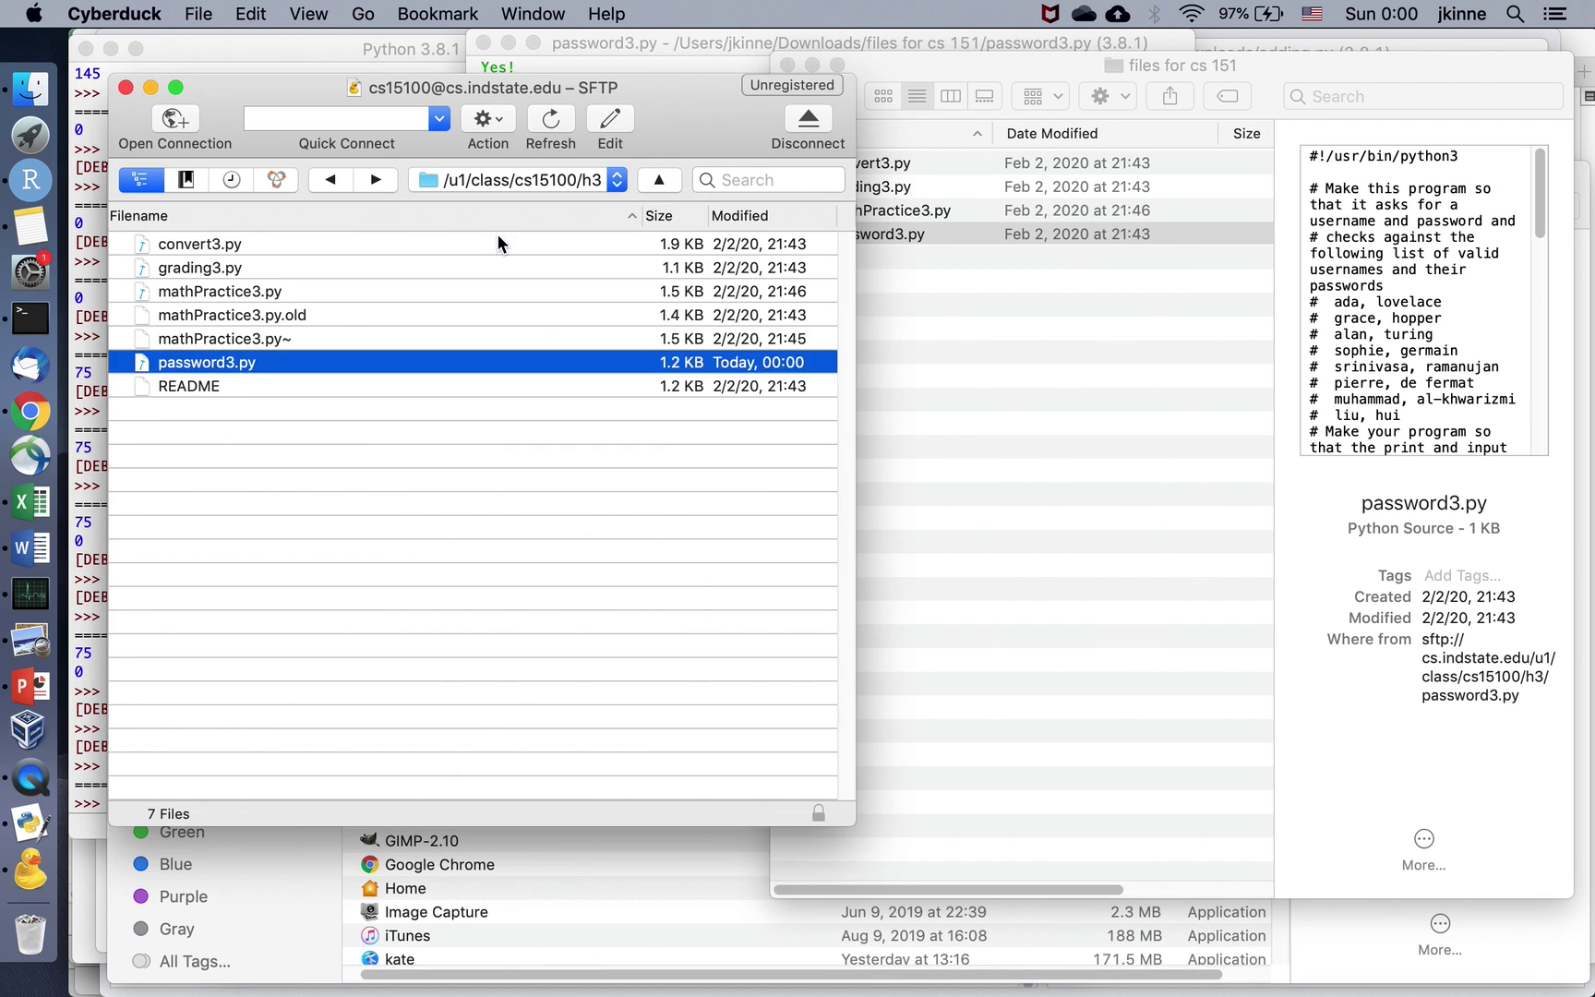
left_click(456, 598)
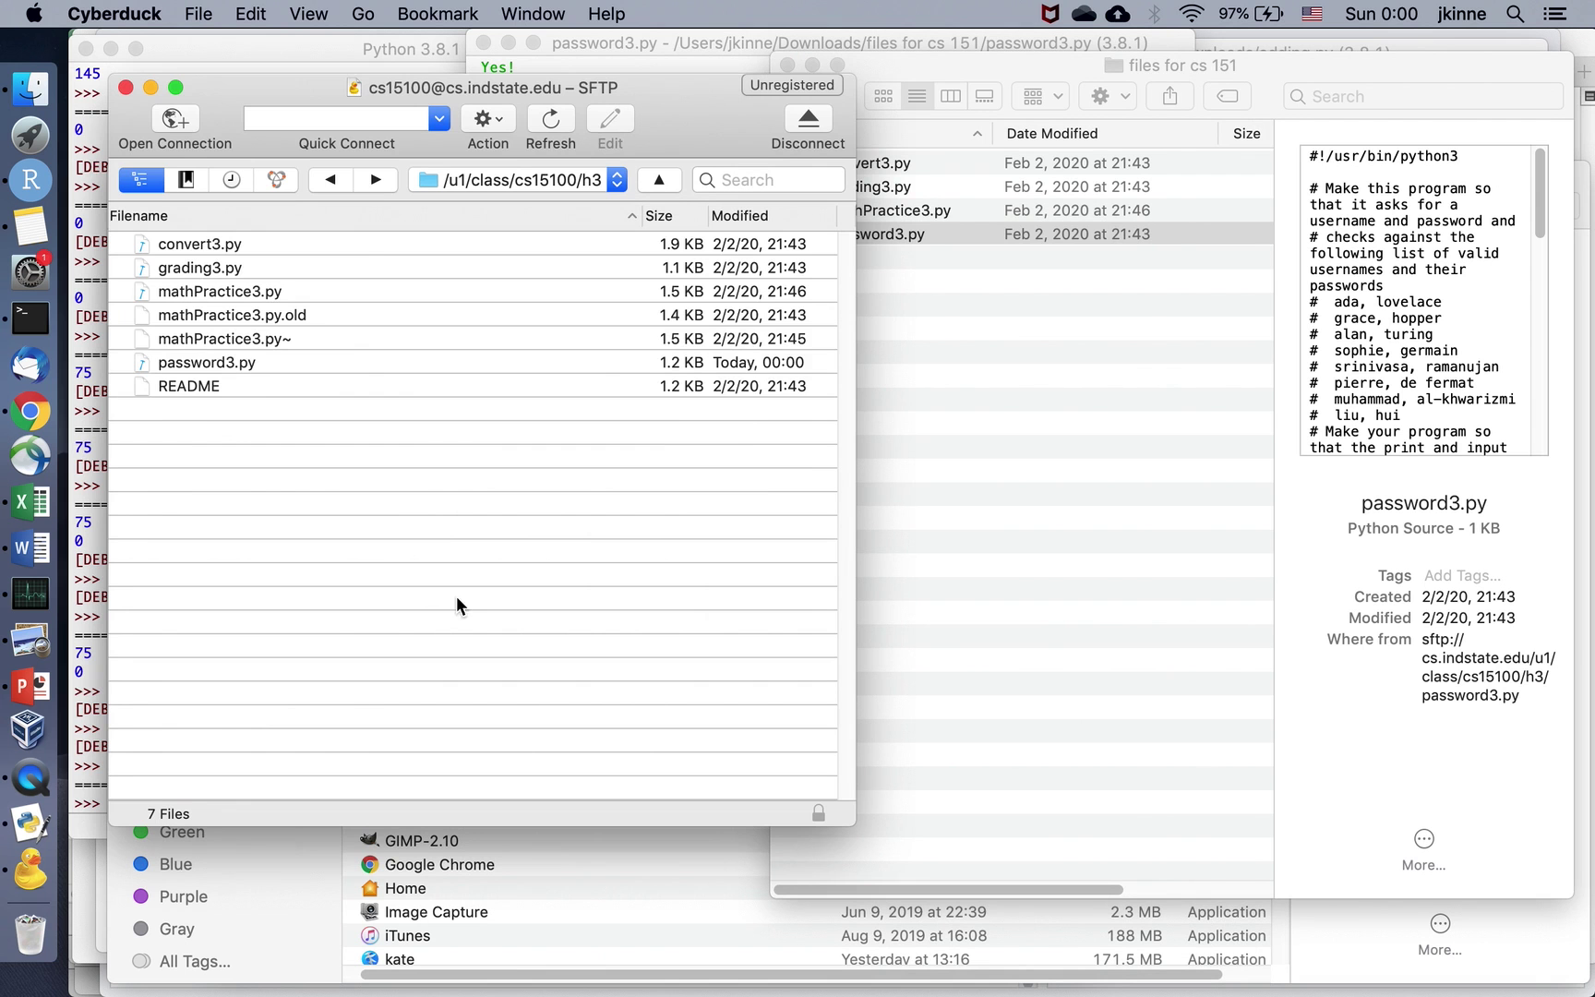
left_click(331, 180)
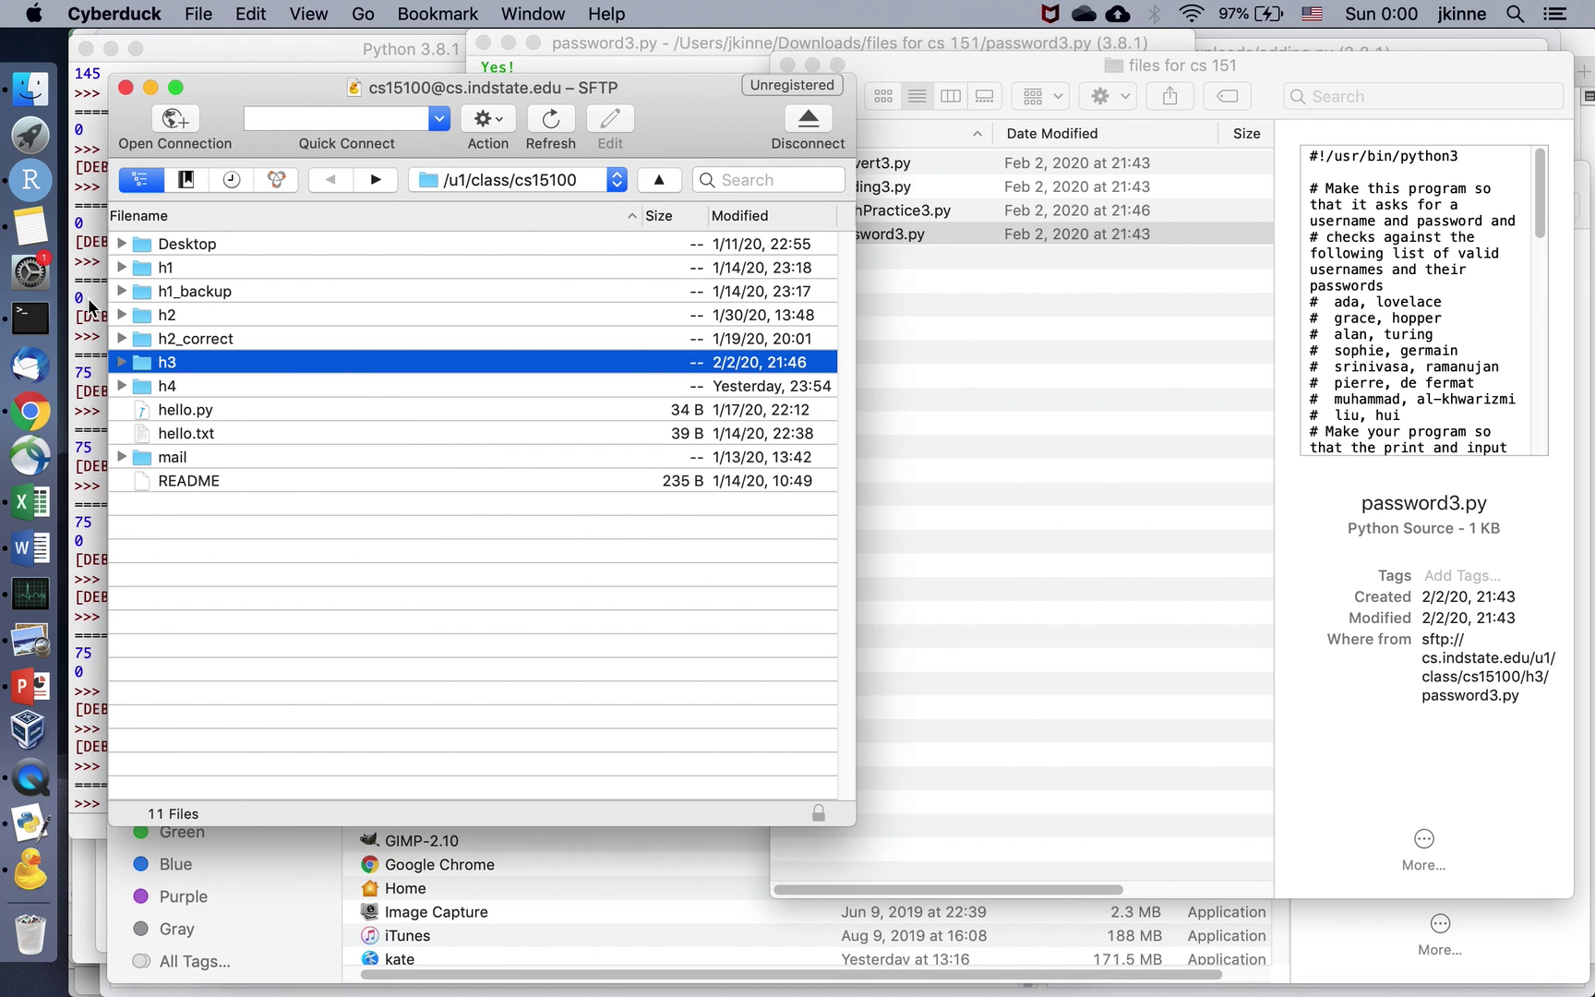
left_click(36, 321)
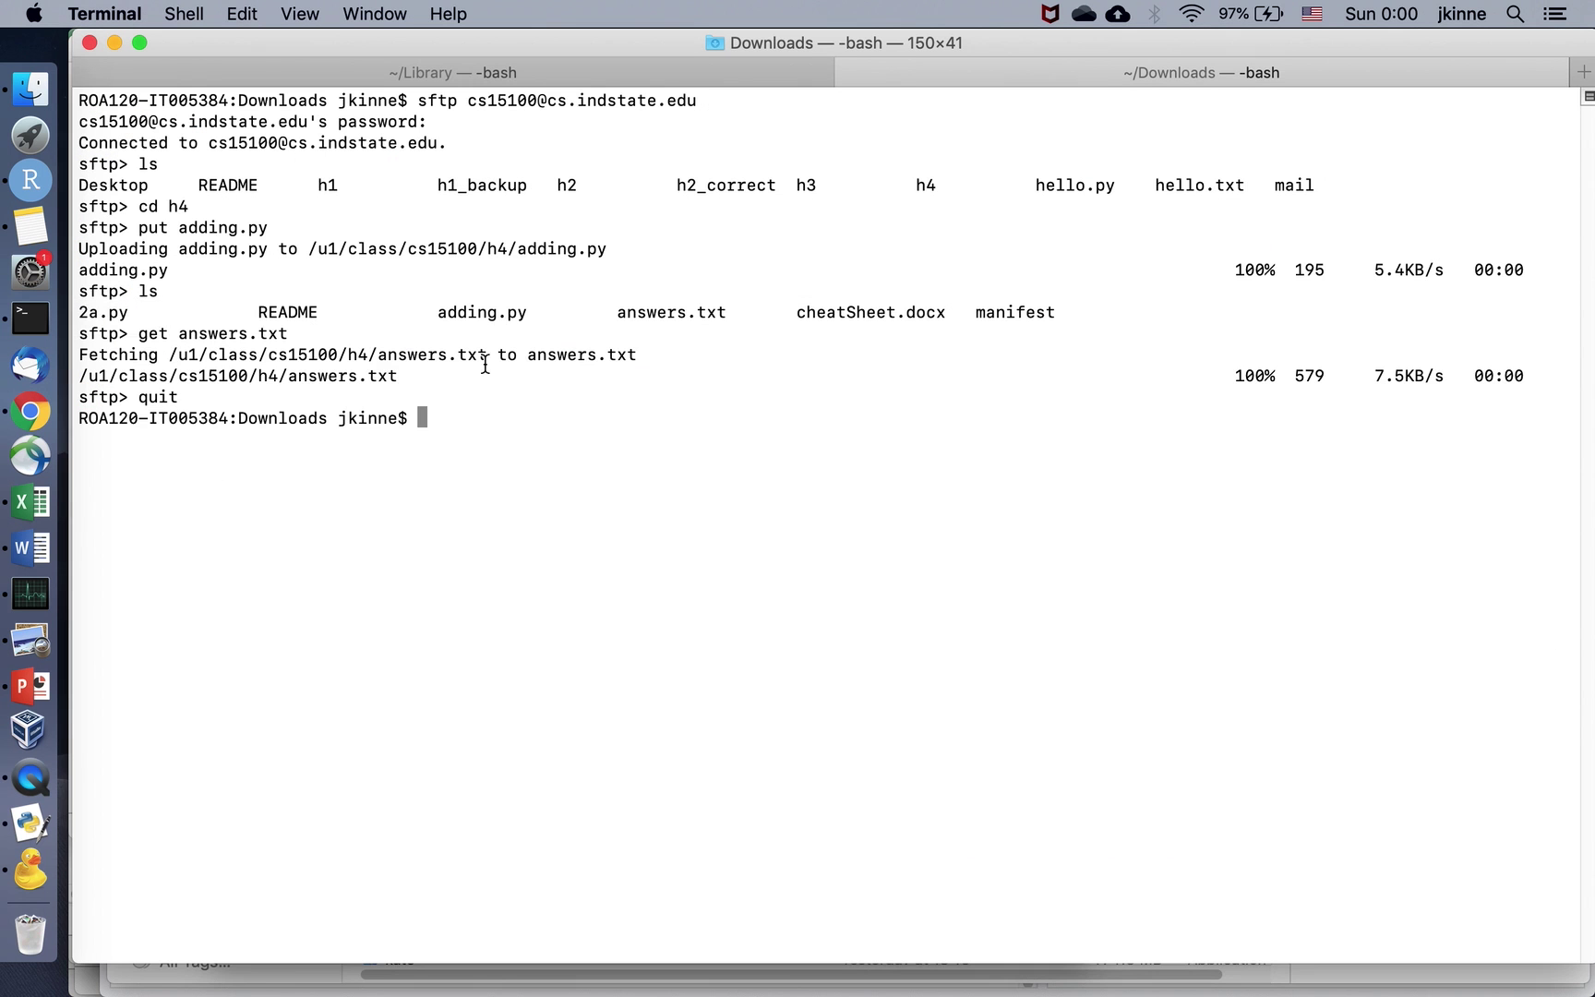
Clear the Terminal screen and list all files in Downloads.
type("clear")
key("Return")
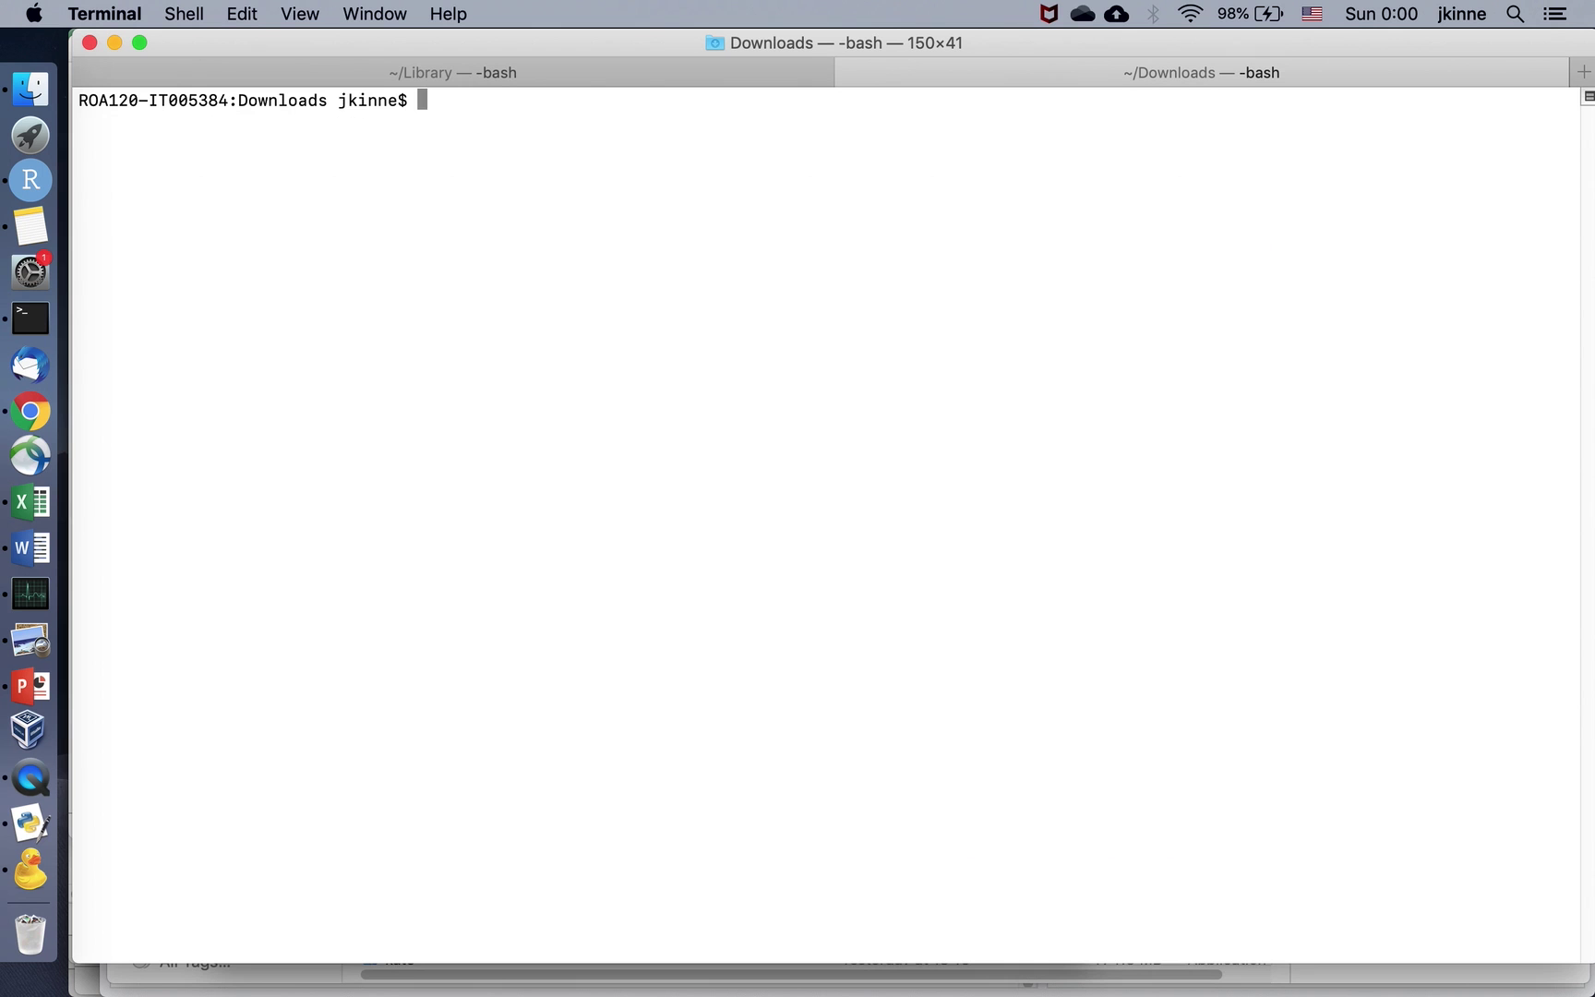
type("ls")
key("Return")
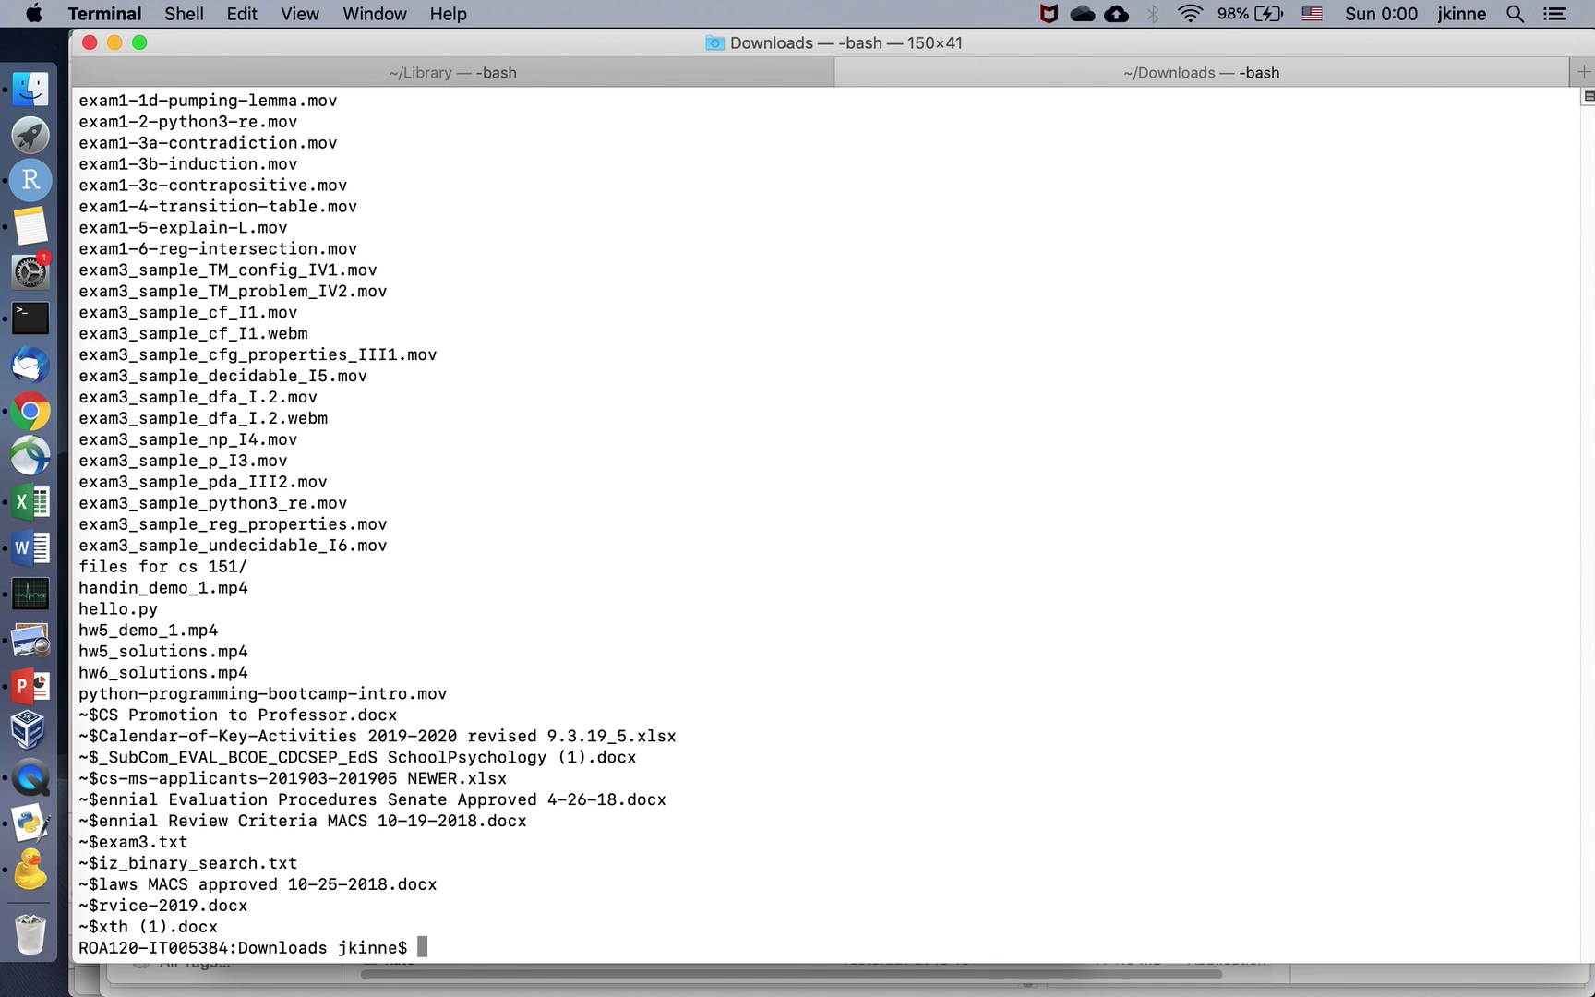
Clear the screen again and list only the Python files, adding.py and hello.py.
key("ctrl+l")
type("ls *.py")
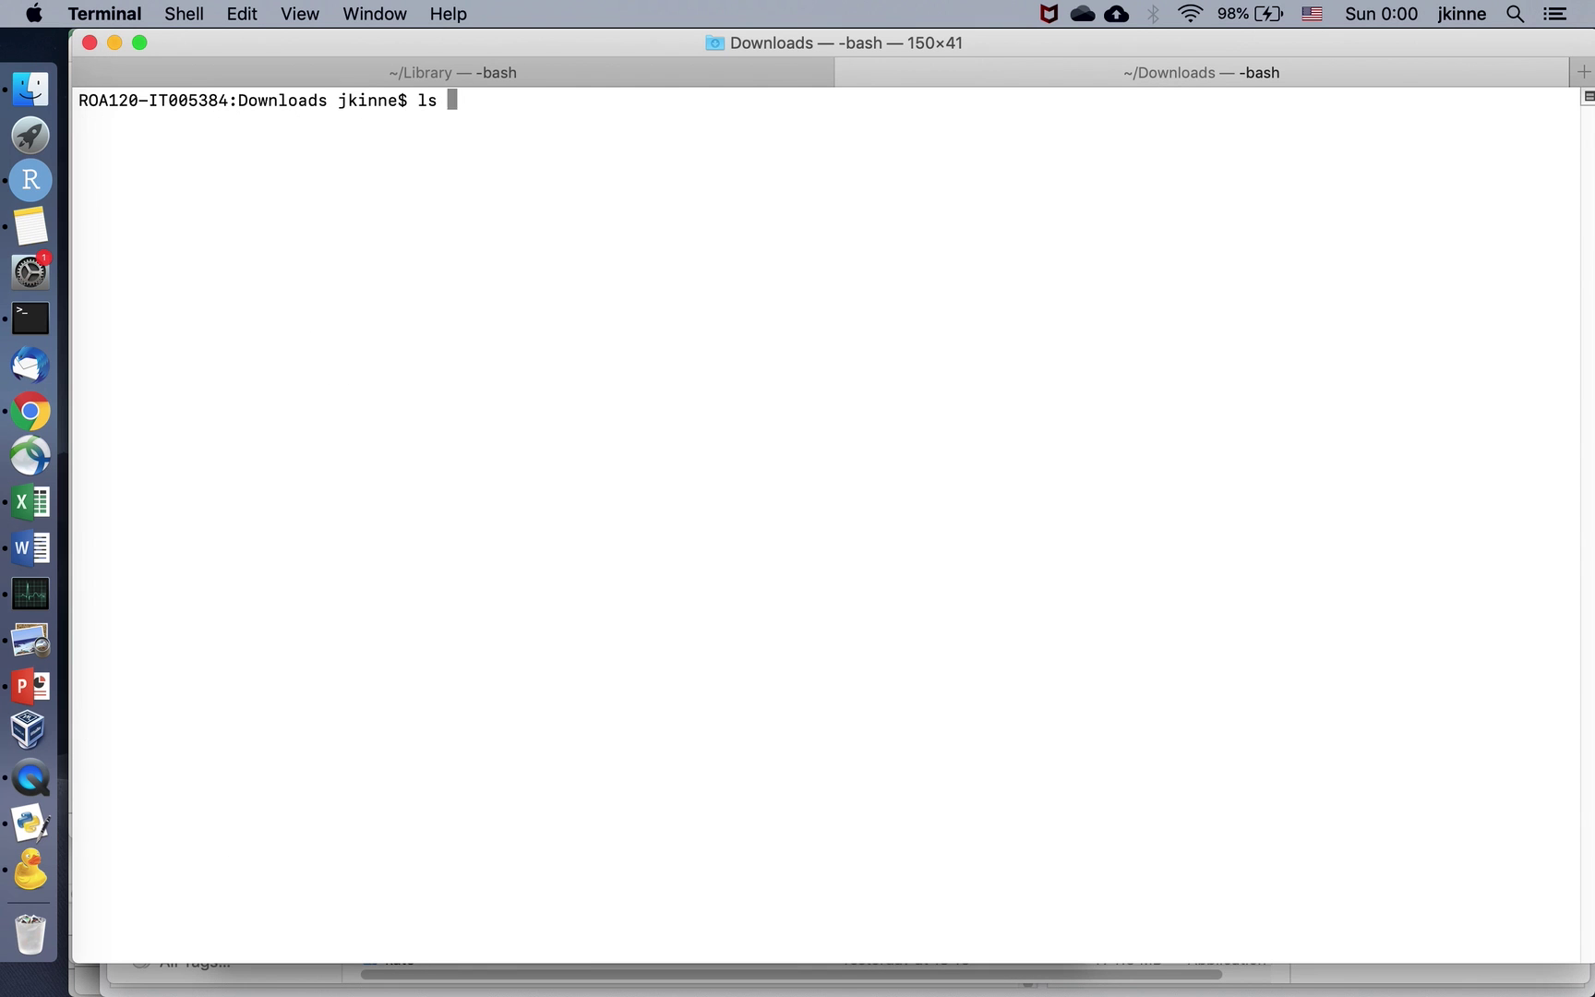
key("Return")
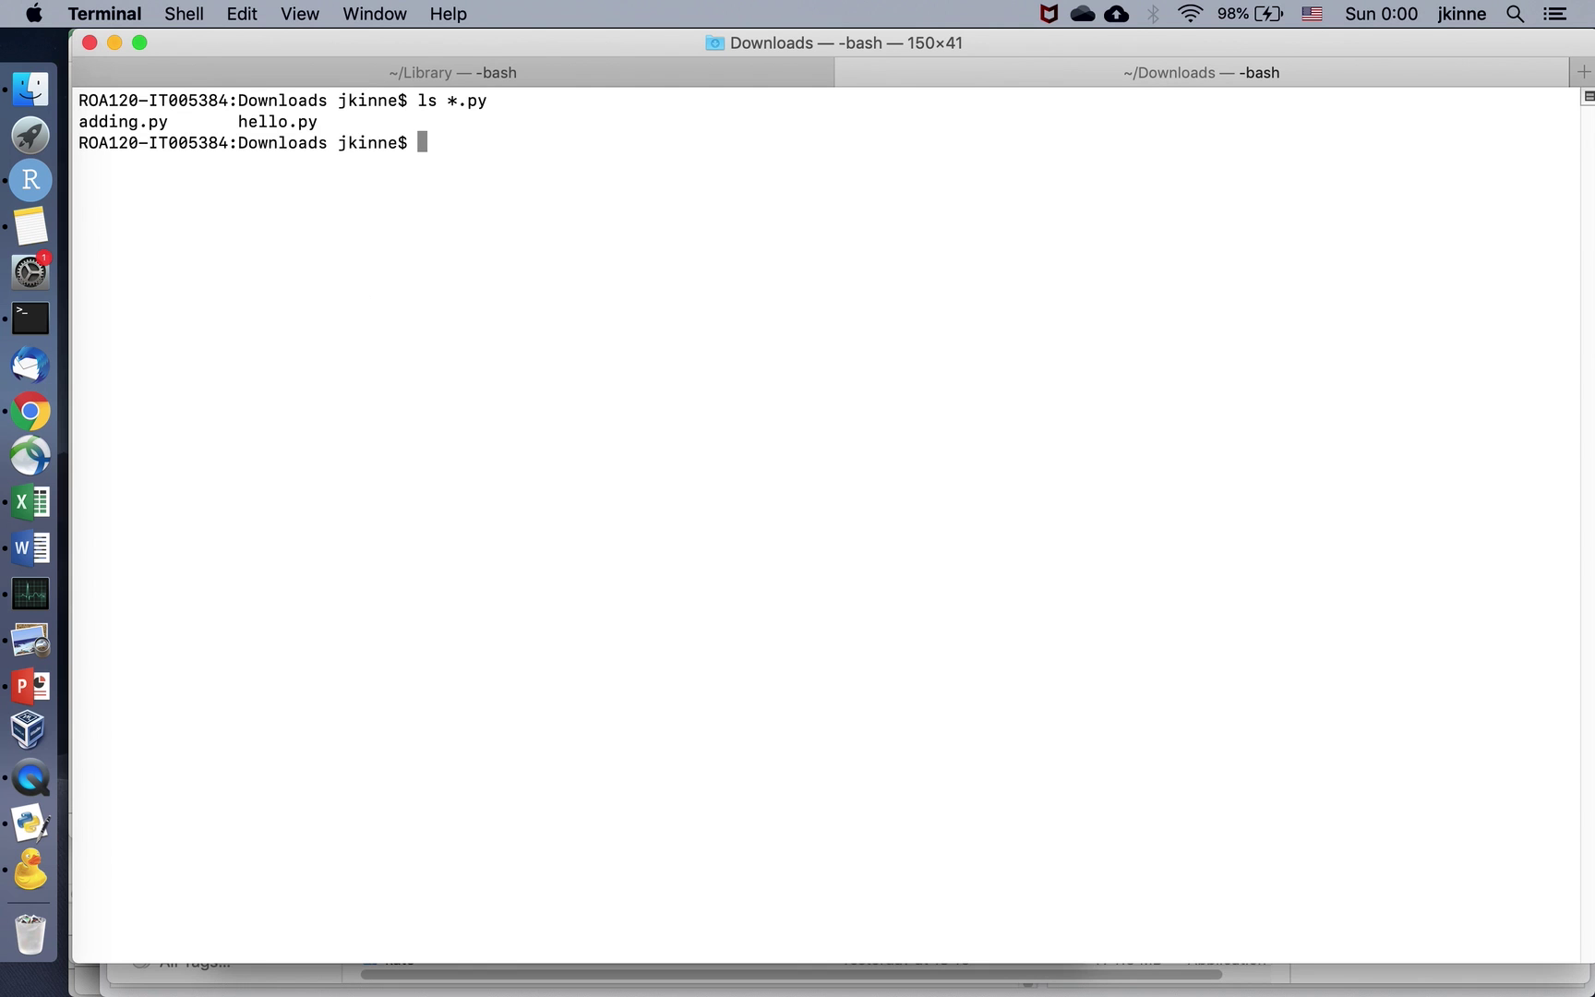
type("sftp cs15100@cs.in")
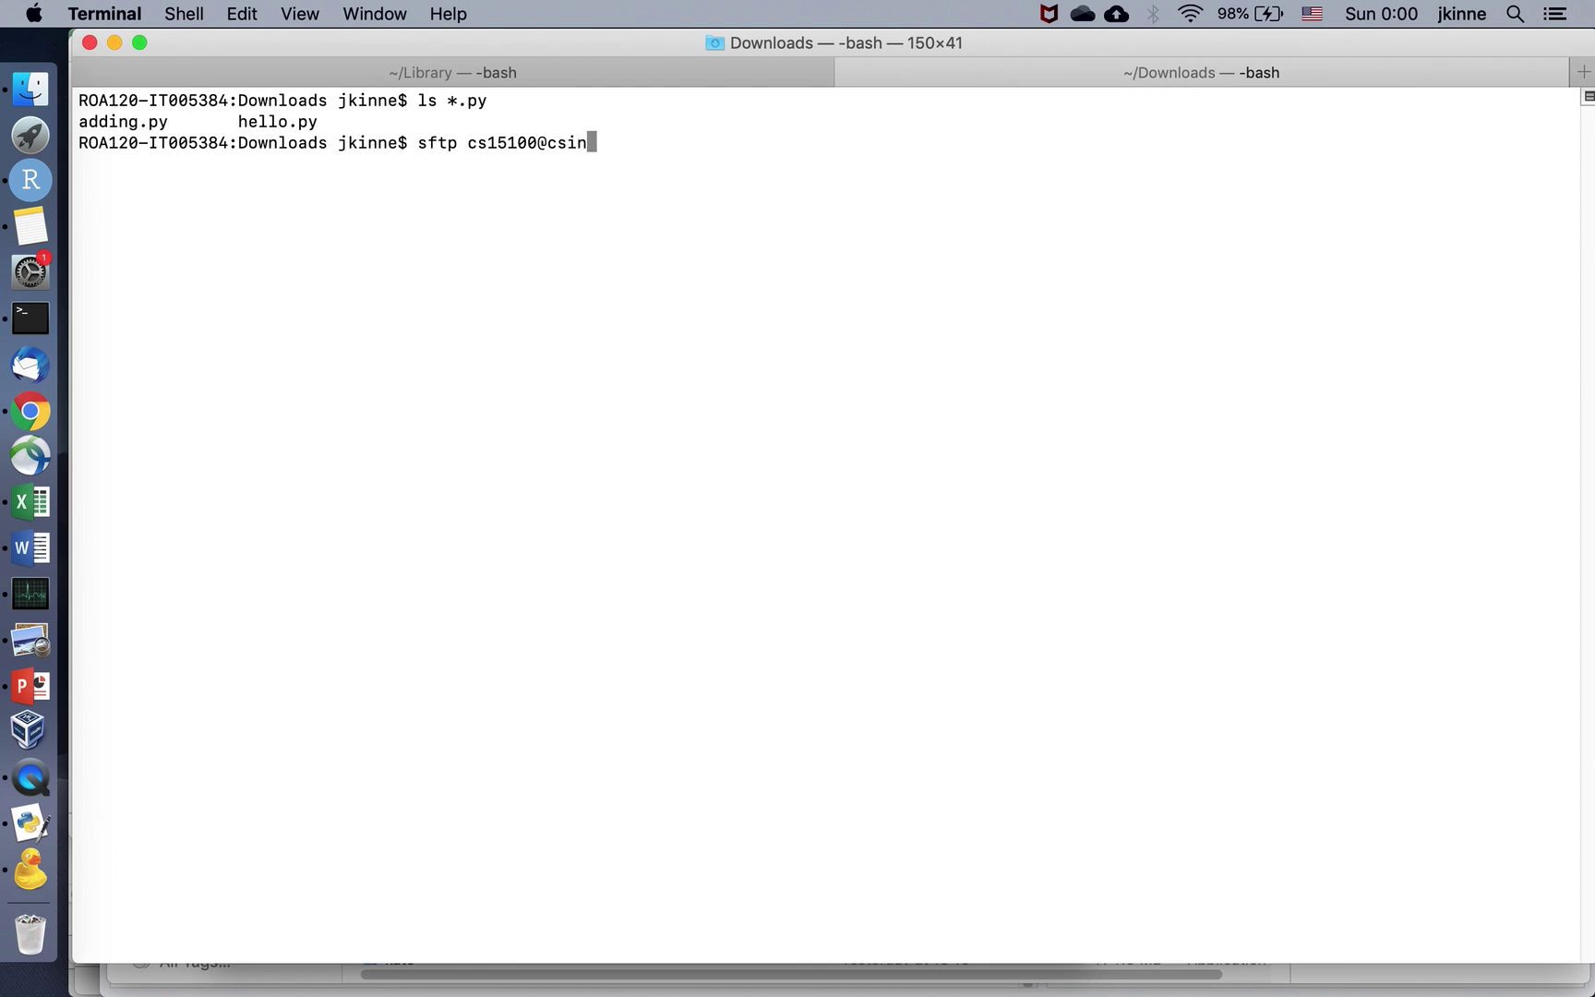
Connect via sftp to the course account on cs.indstate.edu and list the remote home folder.
key("BackSpace")
key("BackSpace")
type(".indstate.edu")
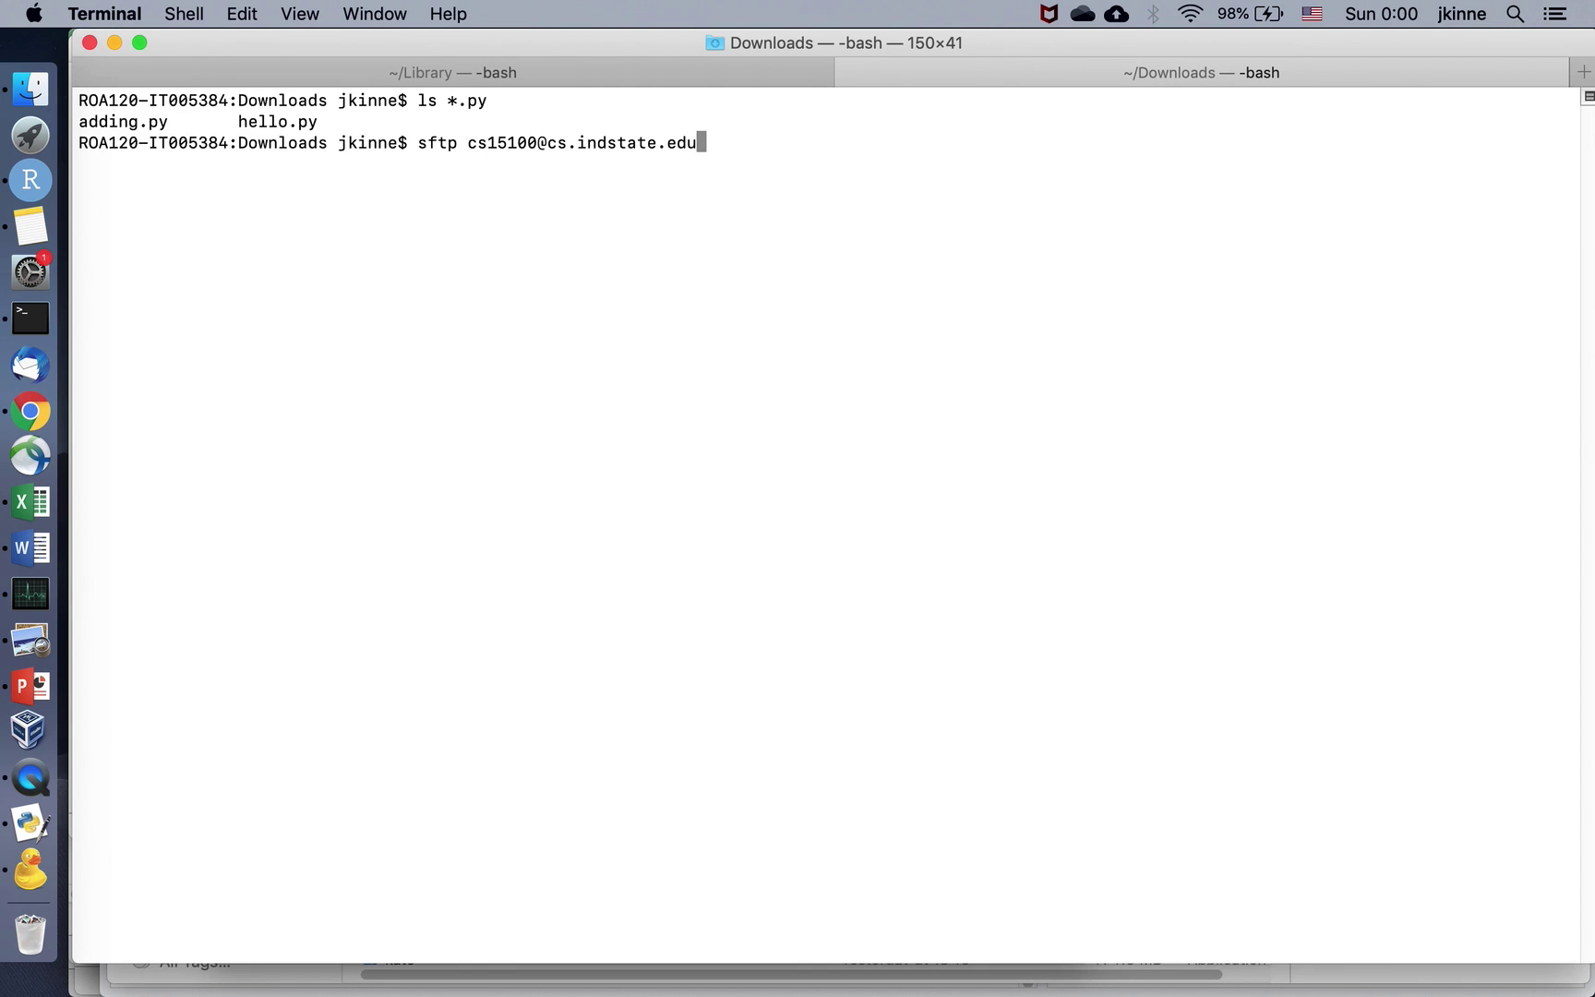
key("Left")
key("Left")
key("Left")
key("Left")
key("Left")
key("Left")
key("Left")
key("Left")
key("Left")
key("Left")
key("Left")
key("Left")
key("Left")
key("Left")
key("Left")
key("Left")
key("Left")
key("Left")
key("Left")
key("Left")
key("Left")
key("Left")
key("Left")
key("Left")
key("Left")
key("Left")
key("Right")
key("Right")
key("Right")
key("Right")
key("Right")
key("Right")
key("Return")
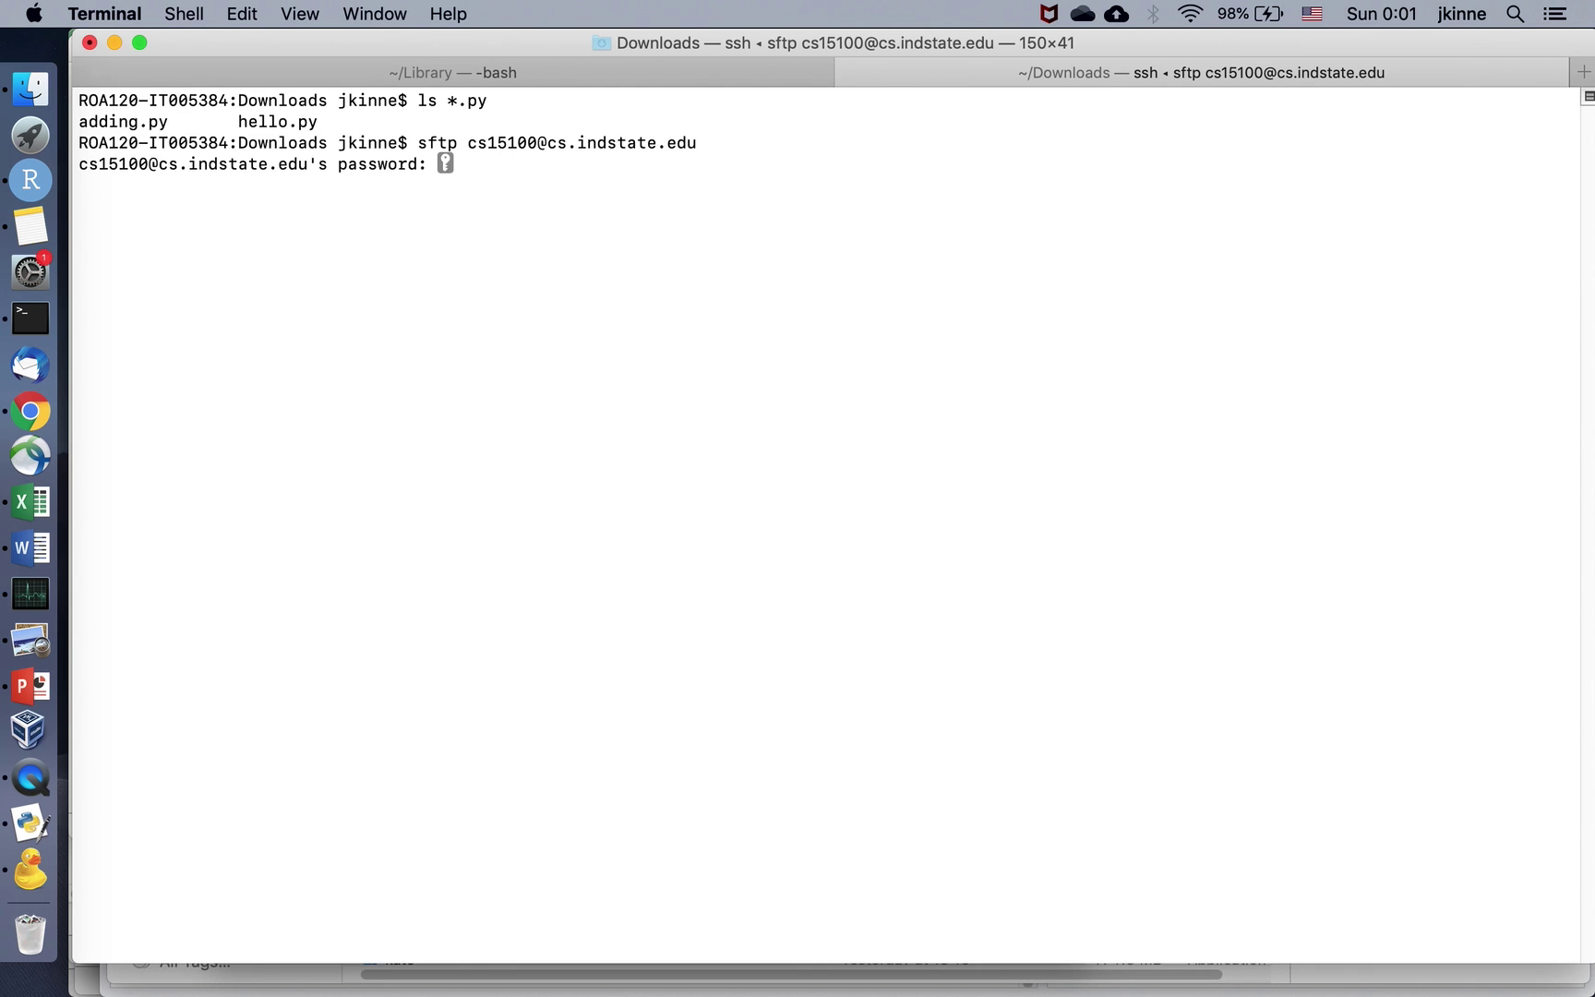
key("Return")
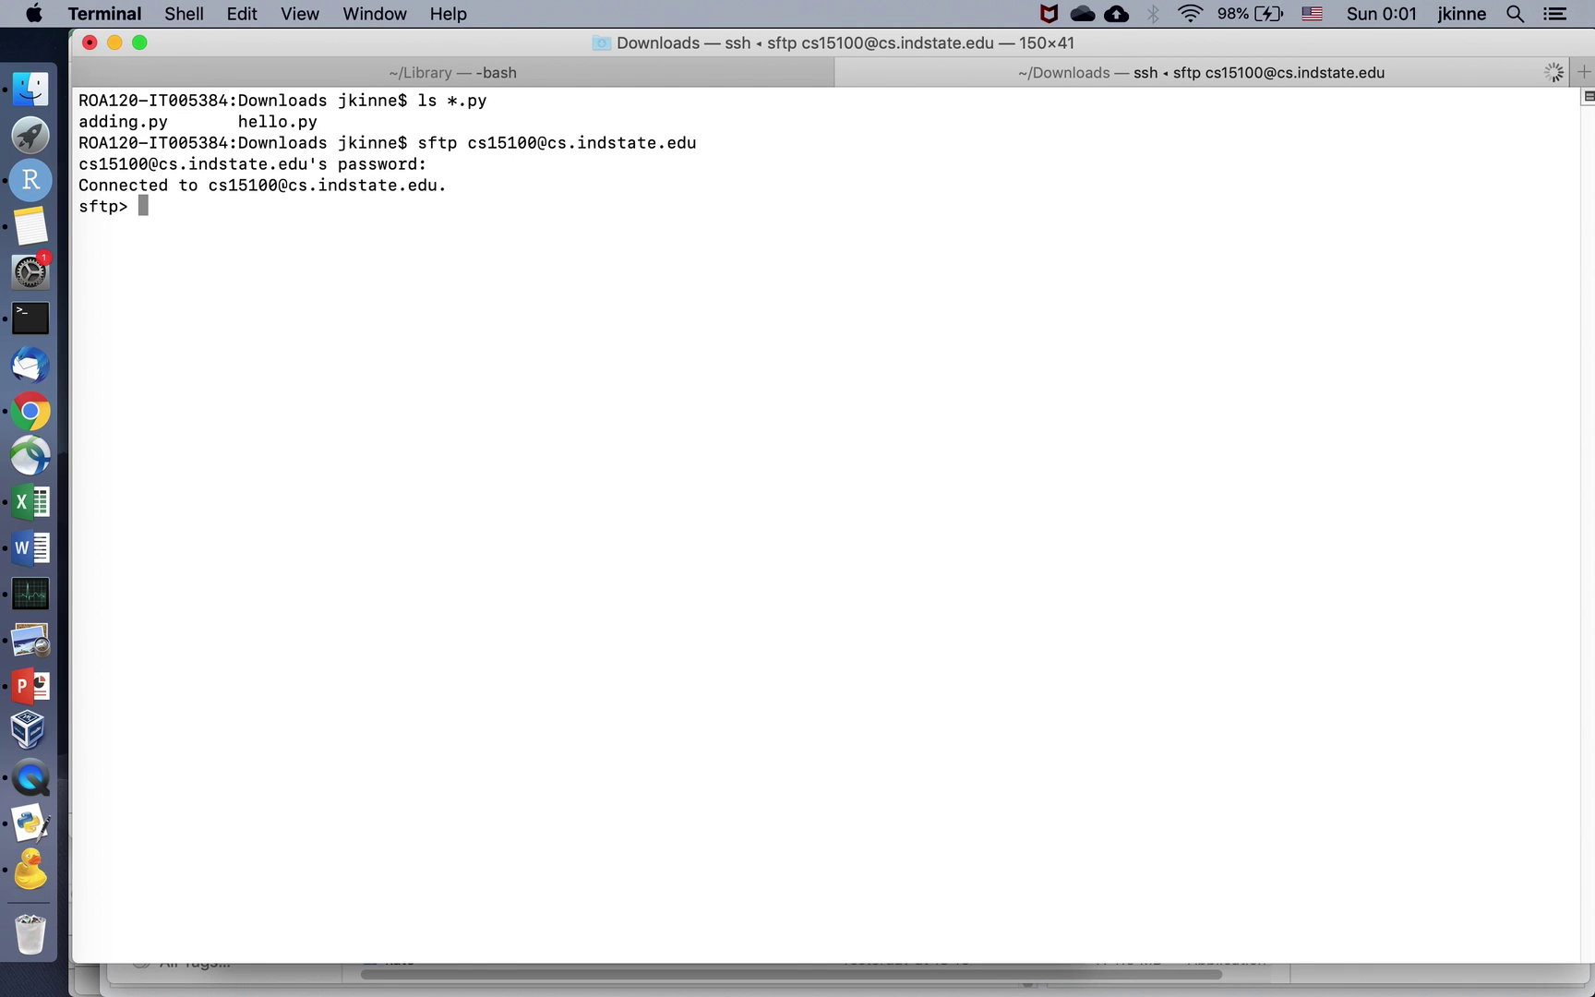
type("ls")
key("Return")
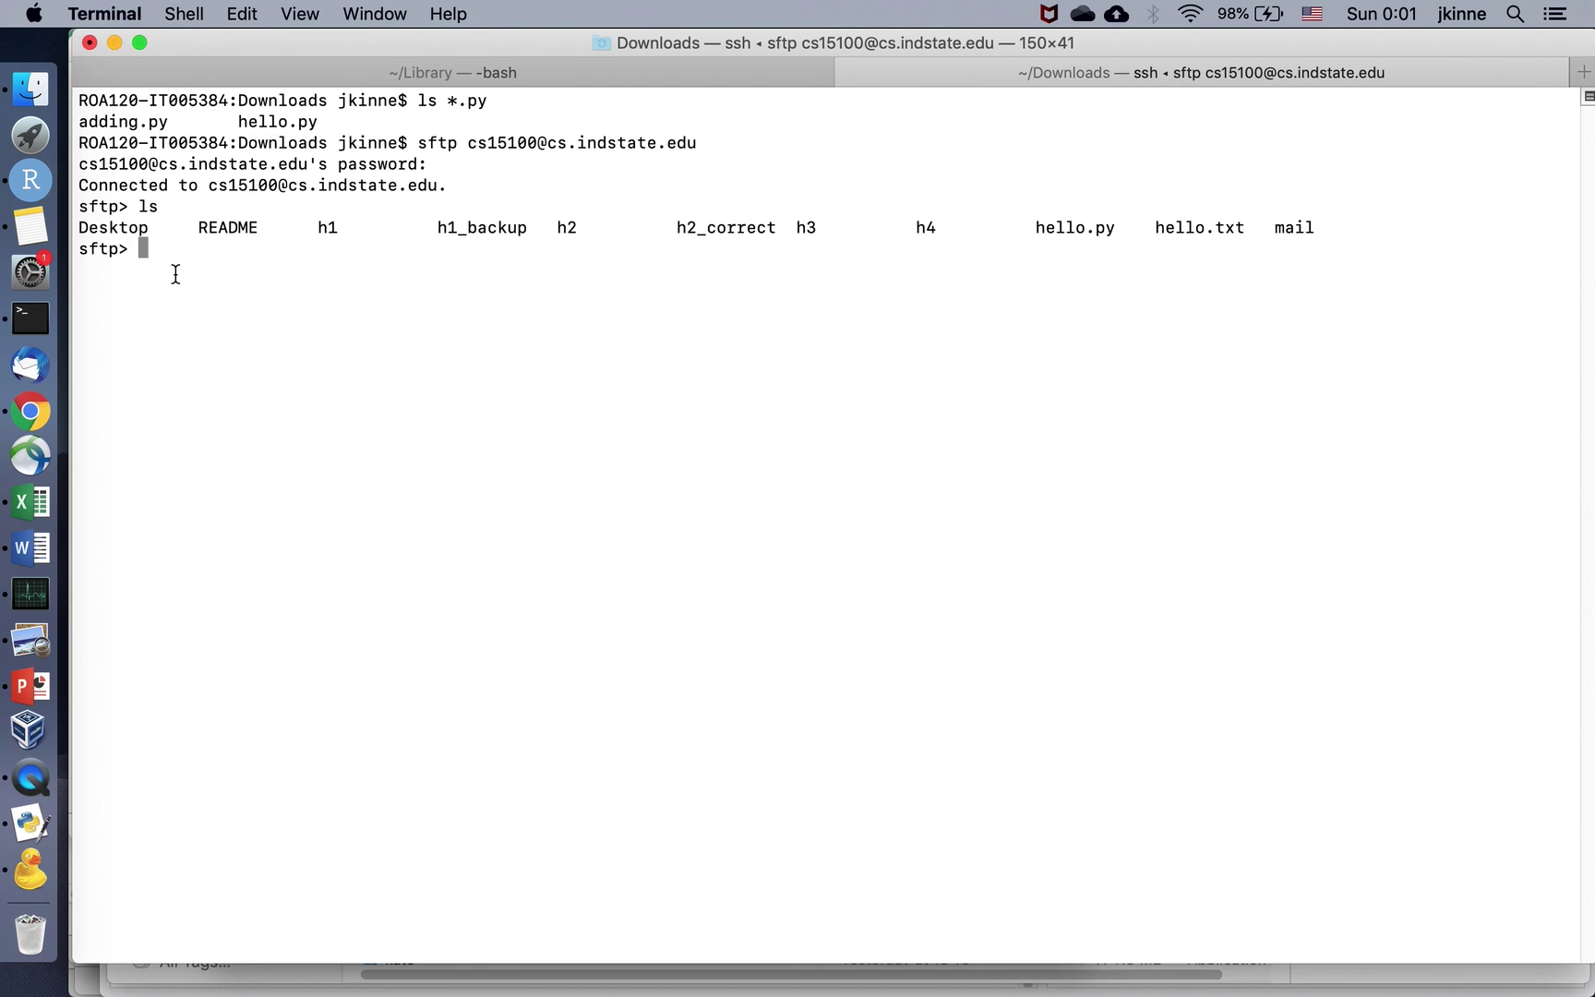
Try running nano in the sftp session, then list the remote home folder.
type("nano")
key("Return")
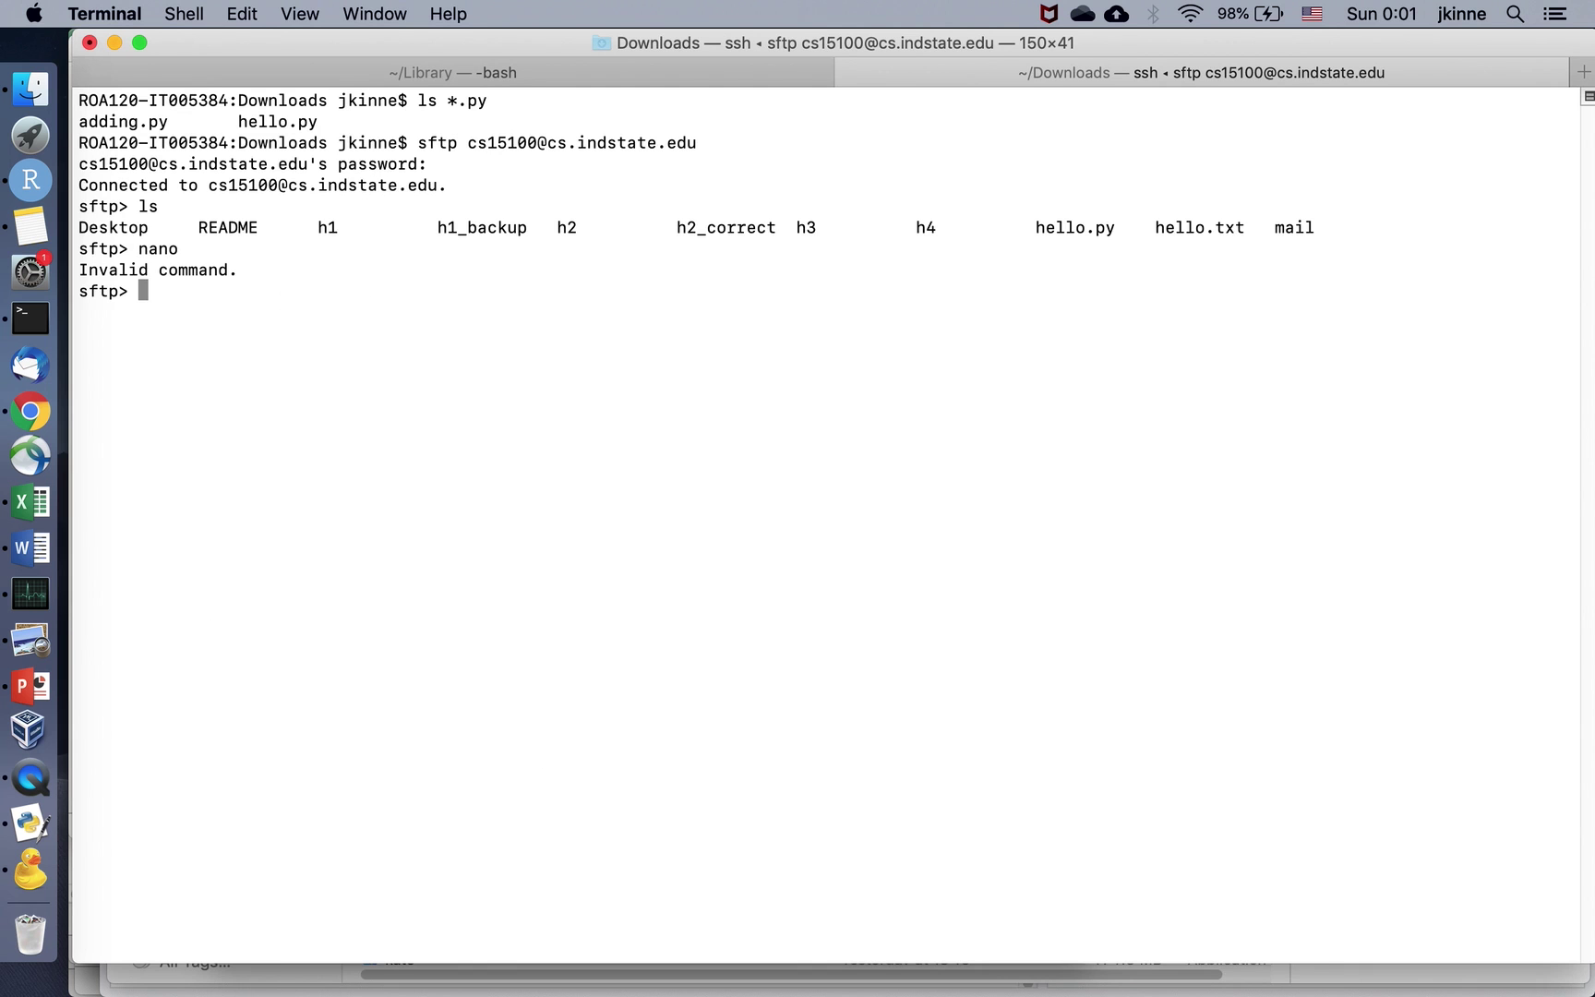
type("ls")
key("Return")
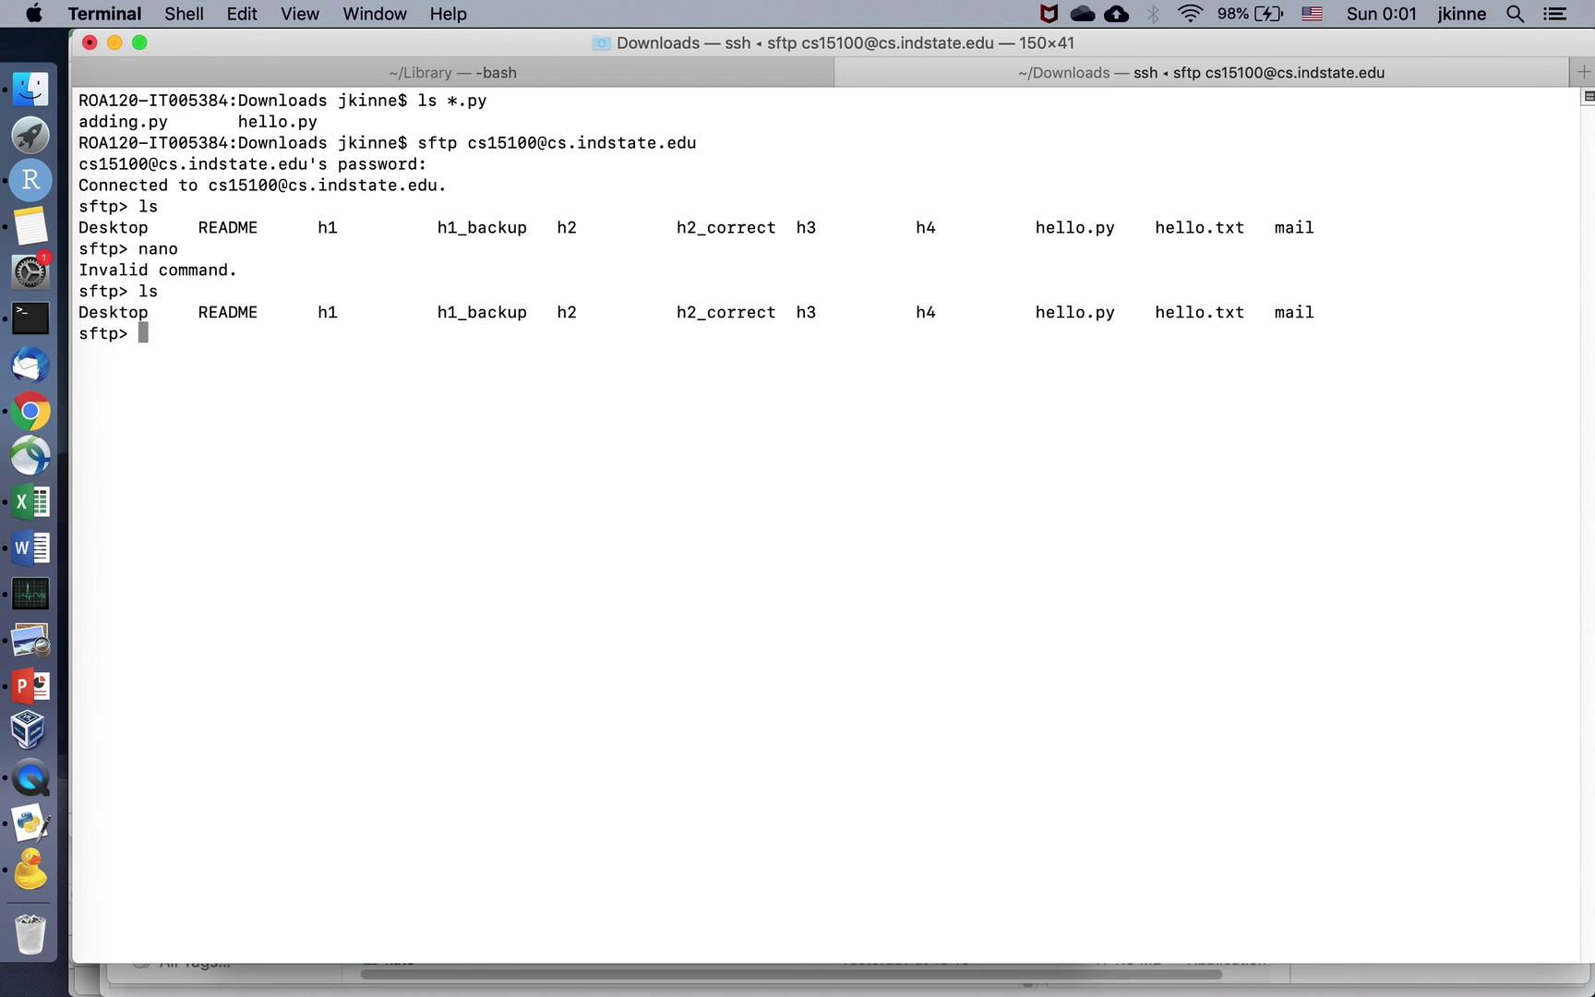
Move into remote folder h4, list its files, and list the local Python files.
type("cd h4")
key("Return")
type("ls")
key("Return")
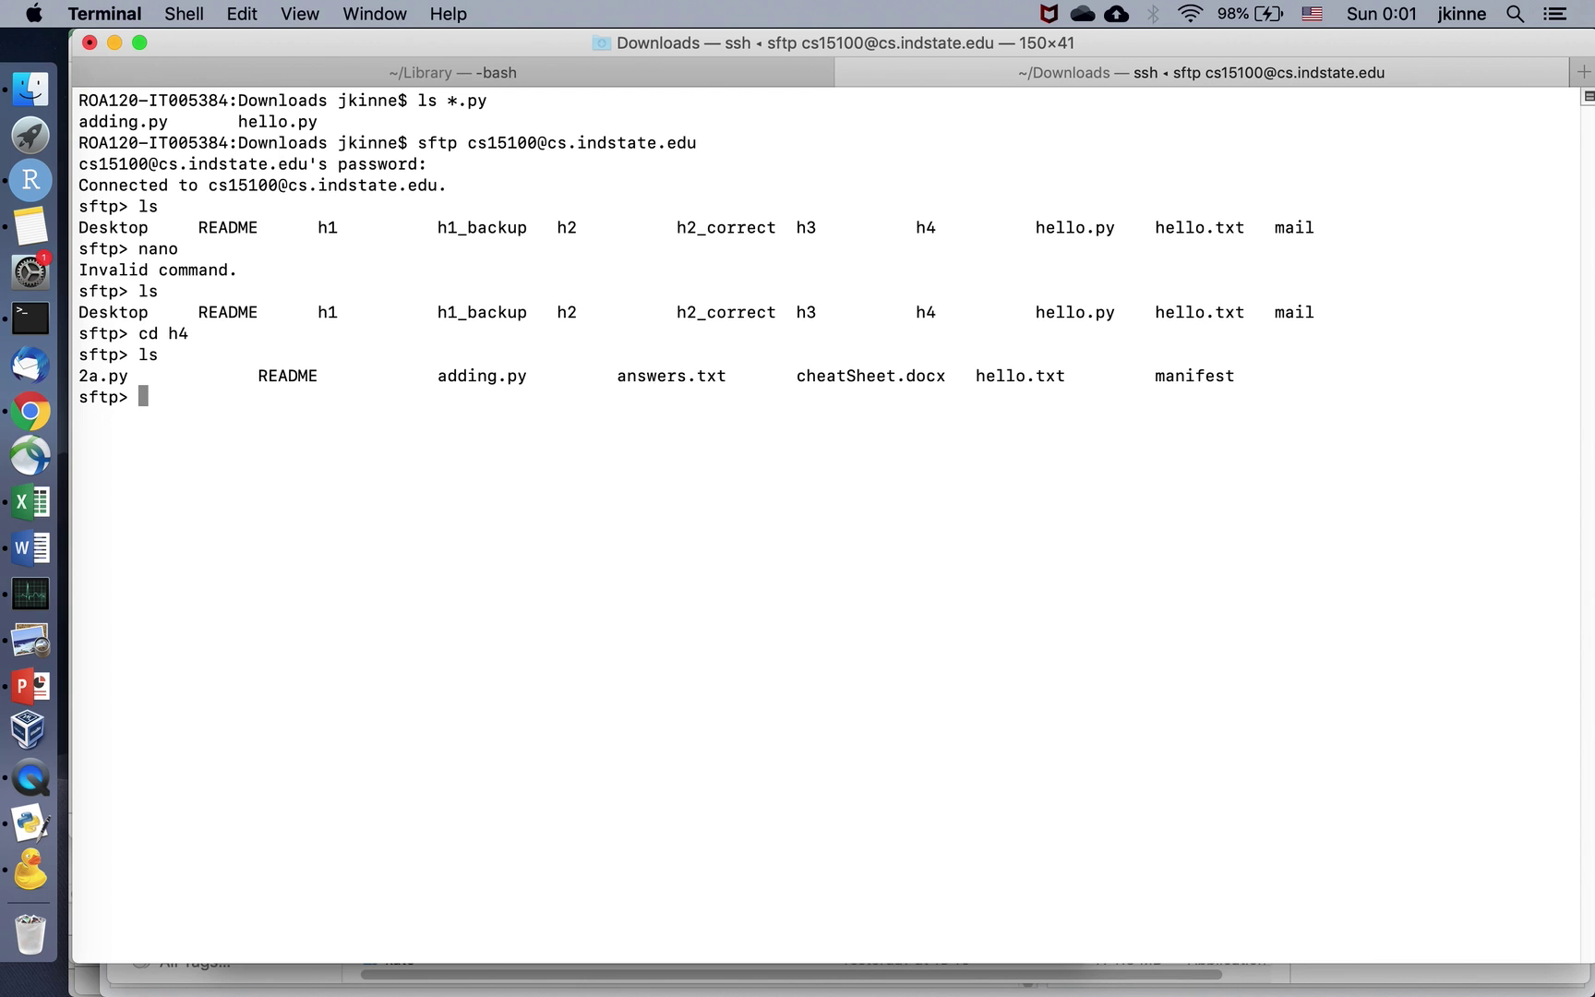
type("lls *.py")
key("Return")
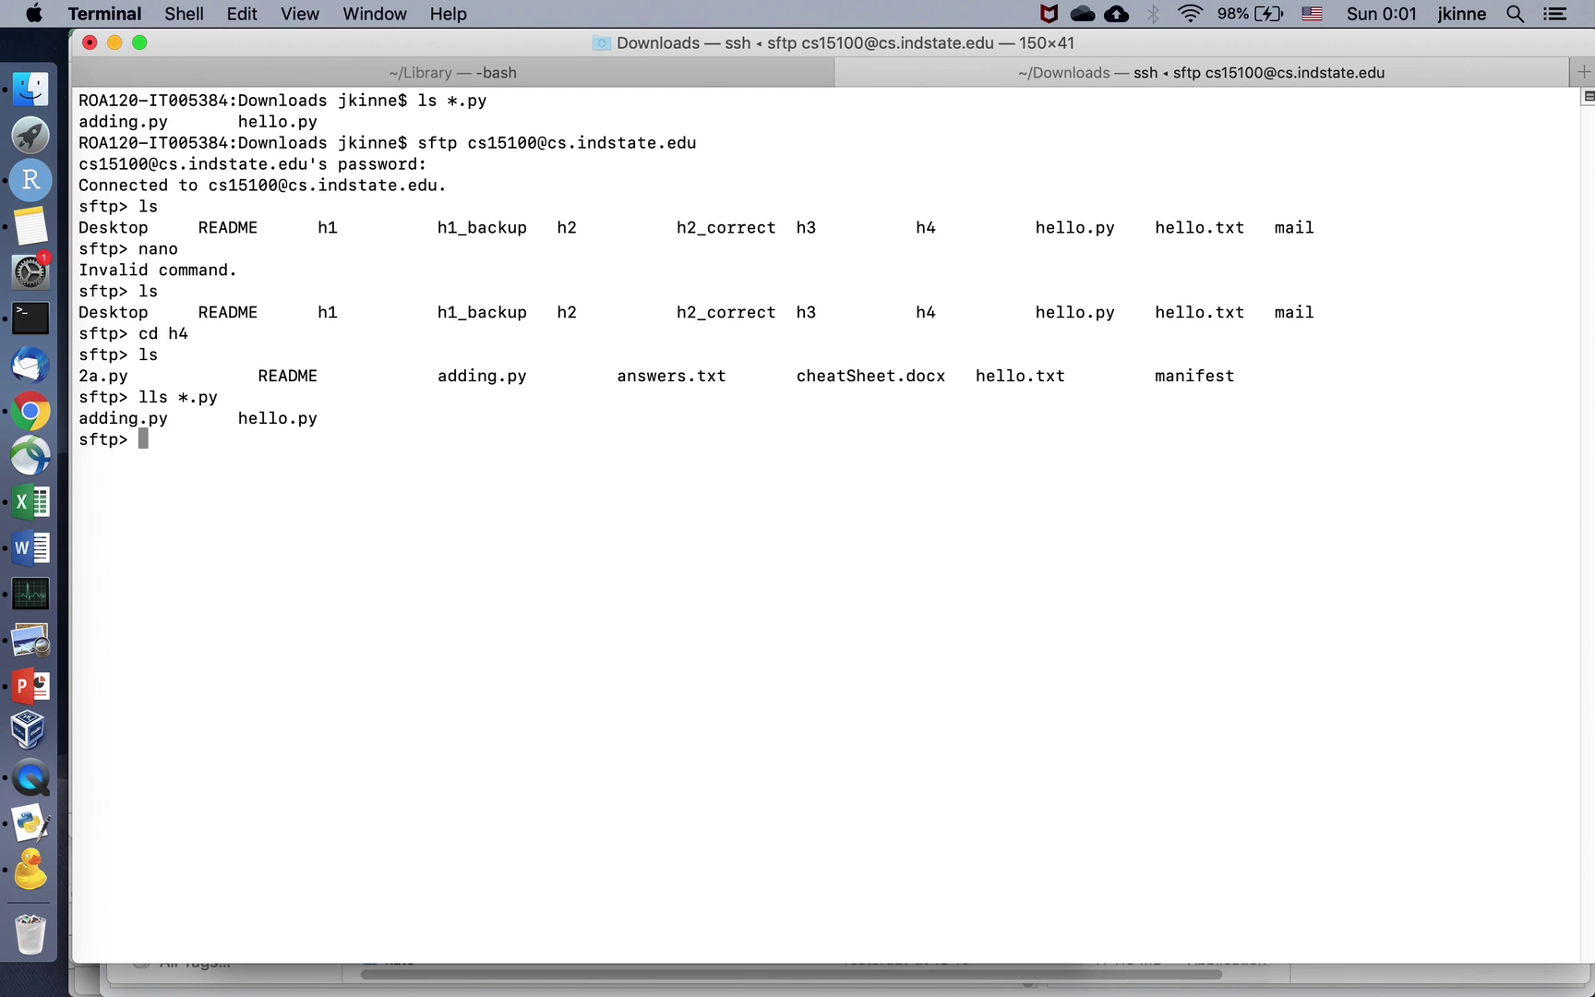
type("lcd")
Set the local sftp folder to "files for cs 151" and list its files.
key("super+Tab")
key("super+Tab")
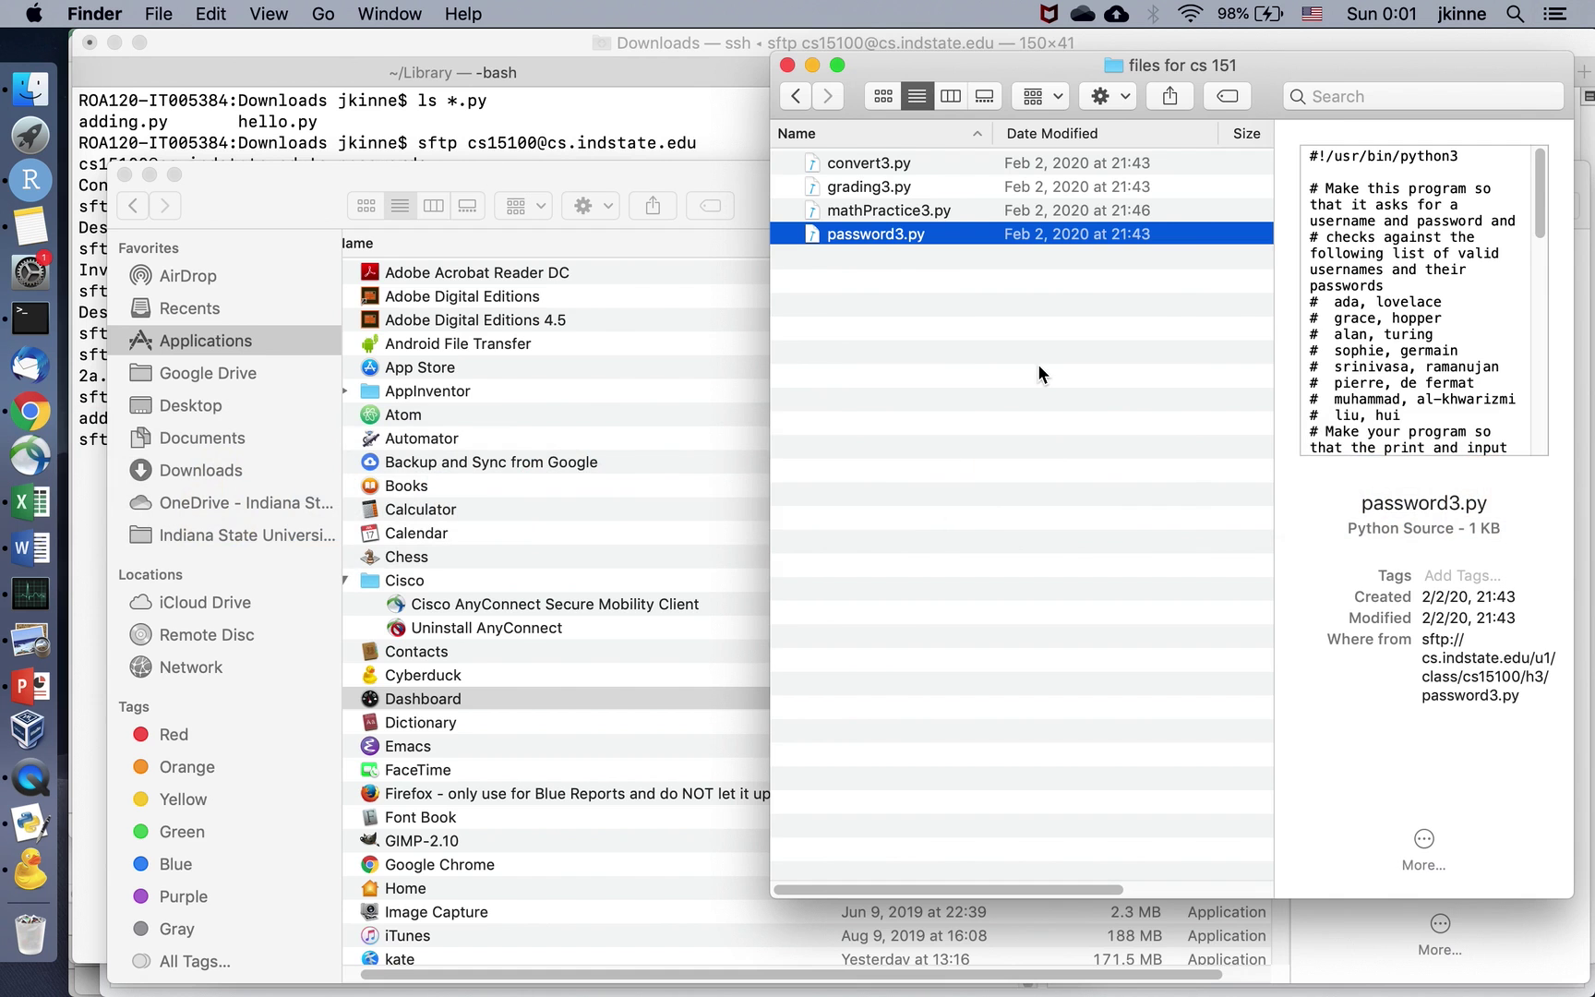
key("super+Tab")
type("\"files ")
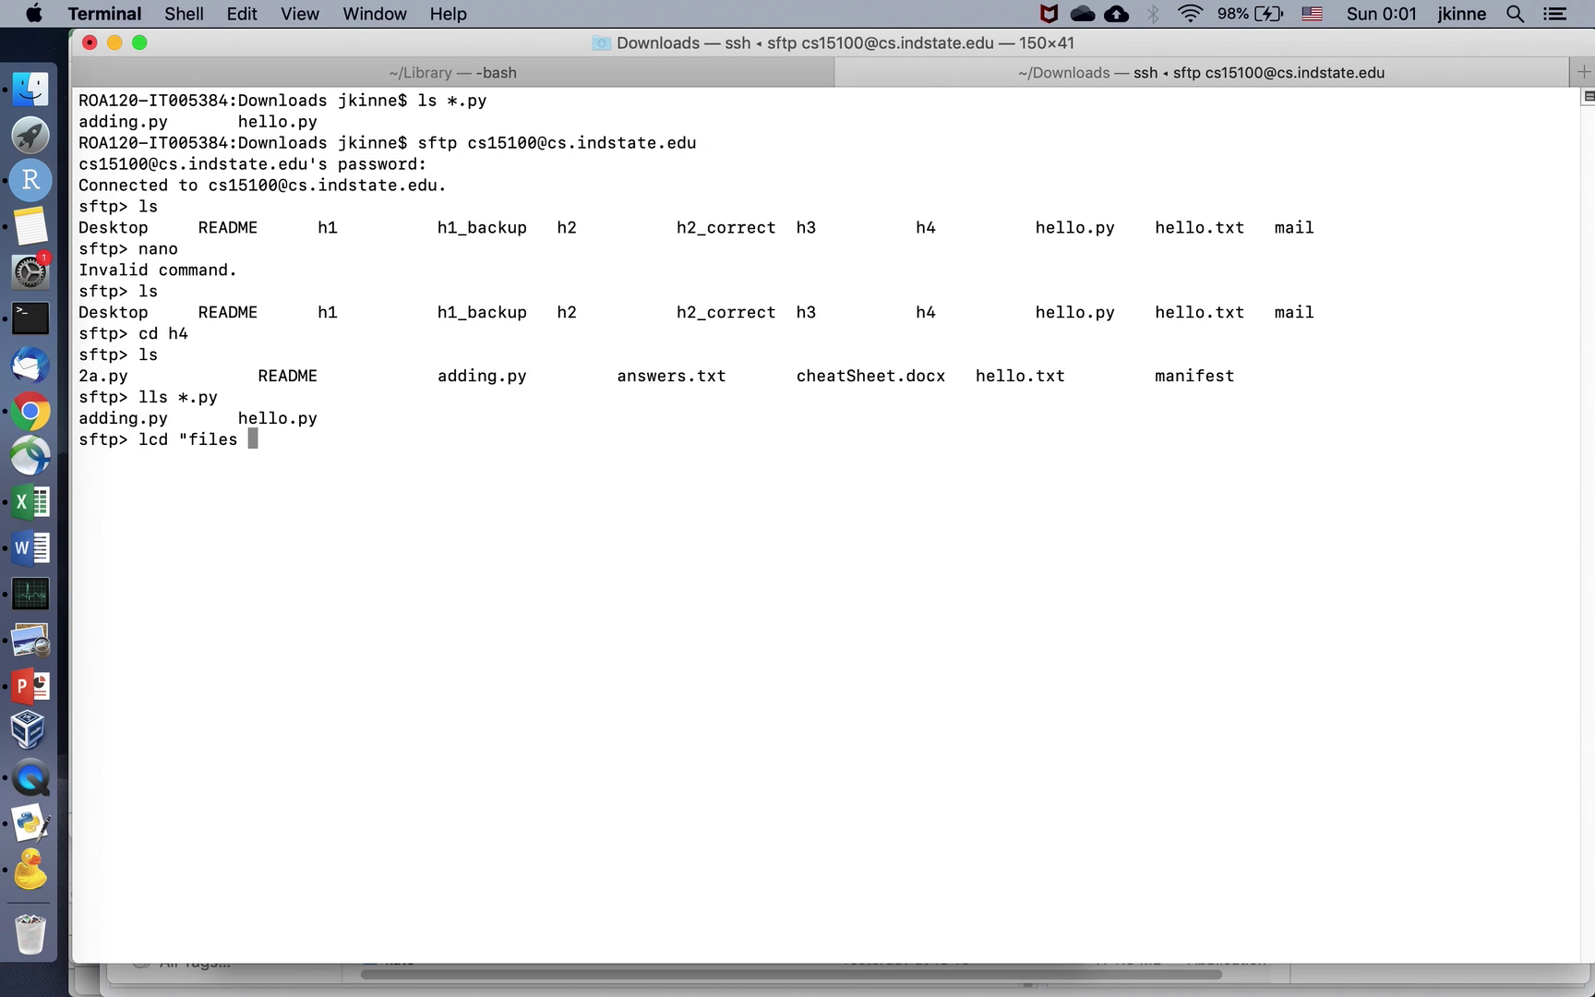
type("for cs 151\"")
key("Return")
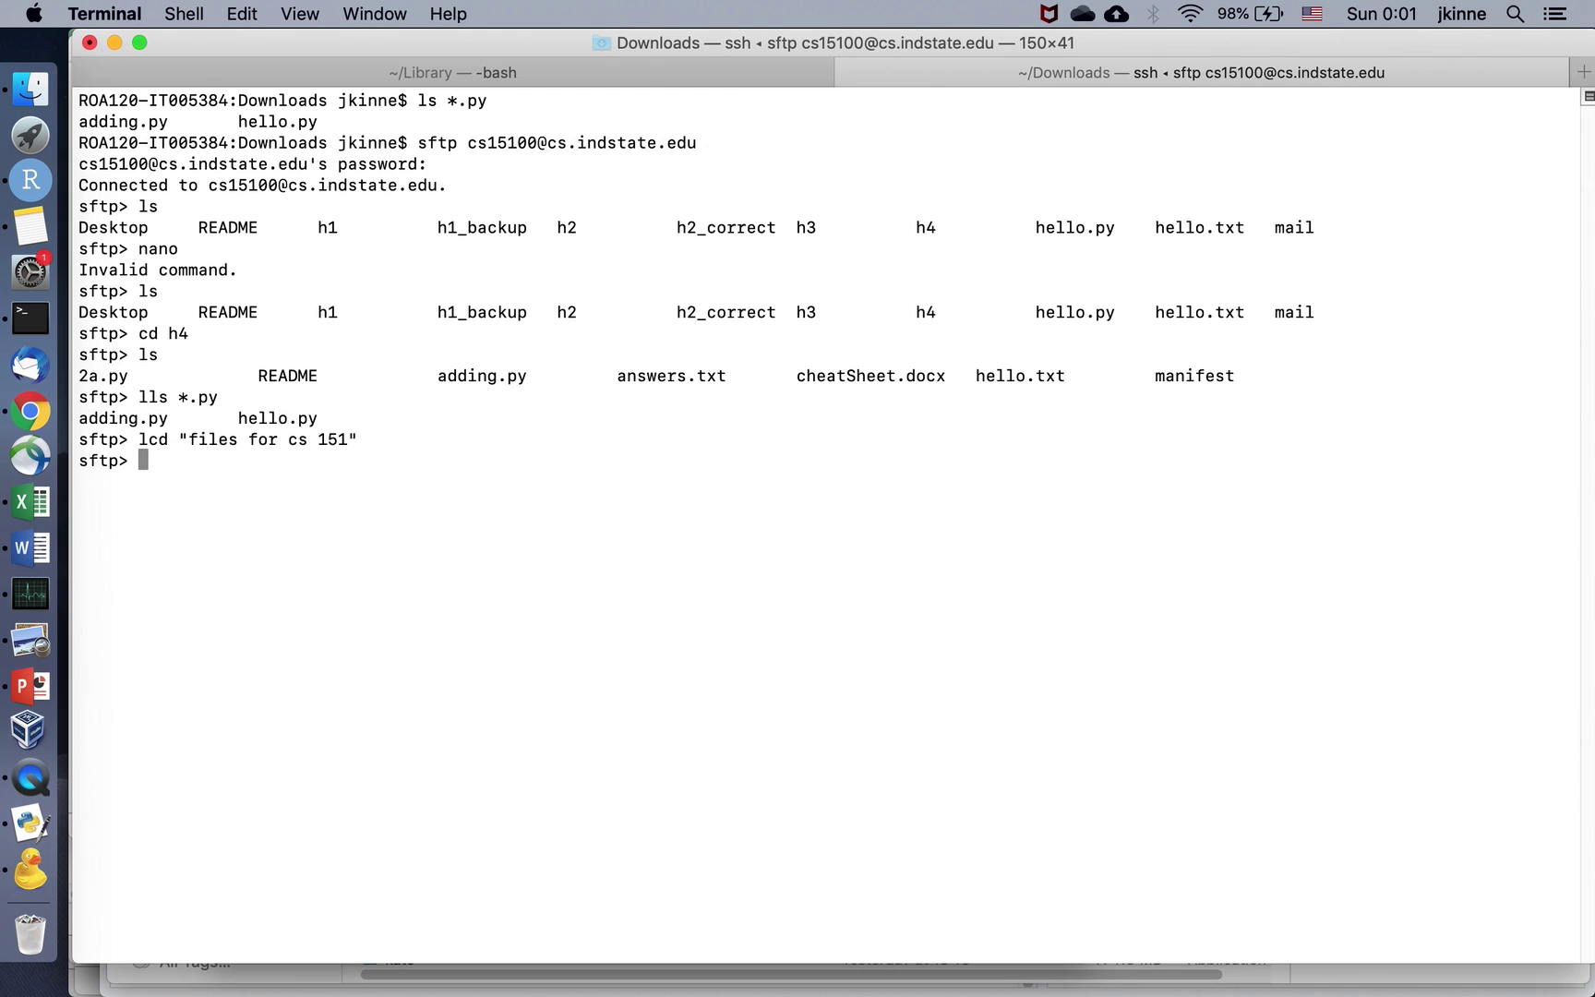
type("lls")
key("Return")
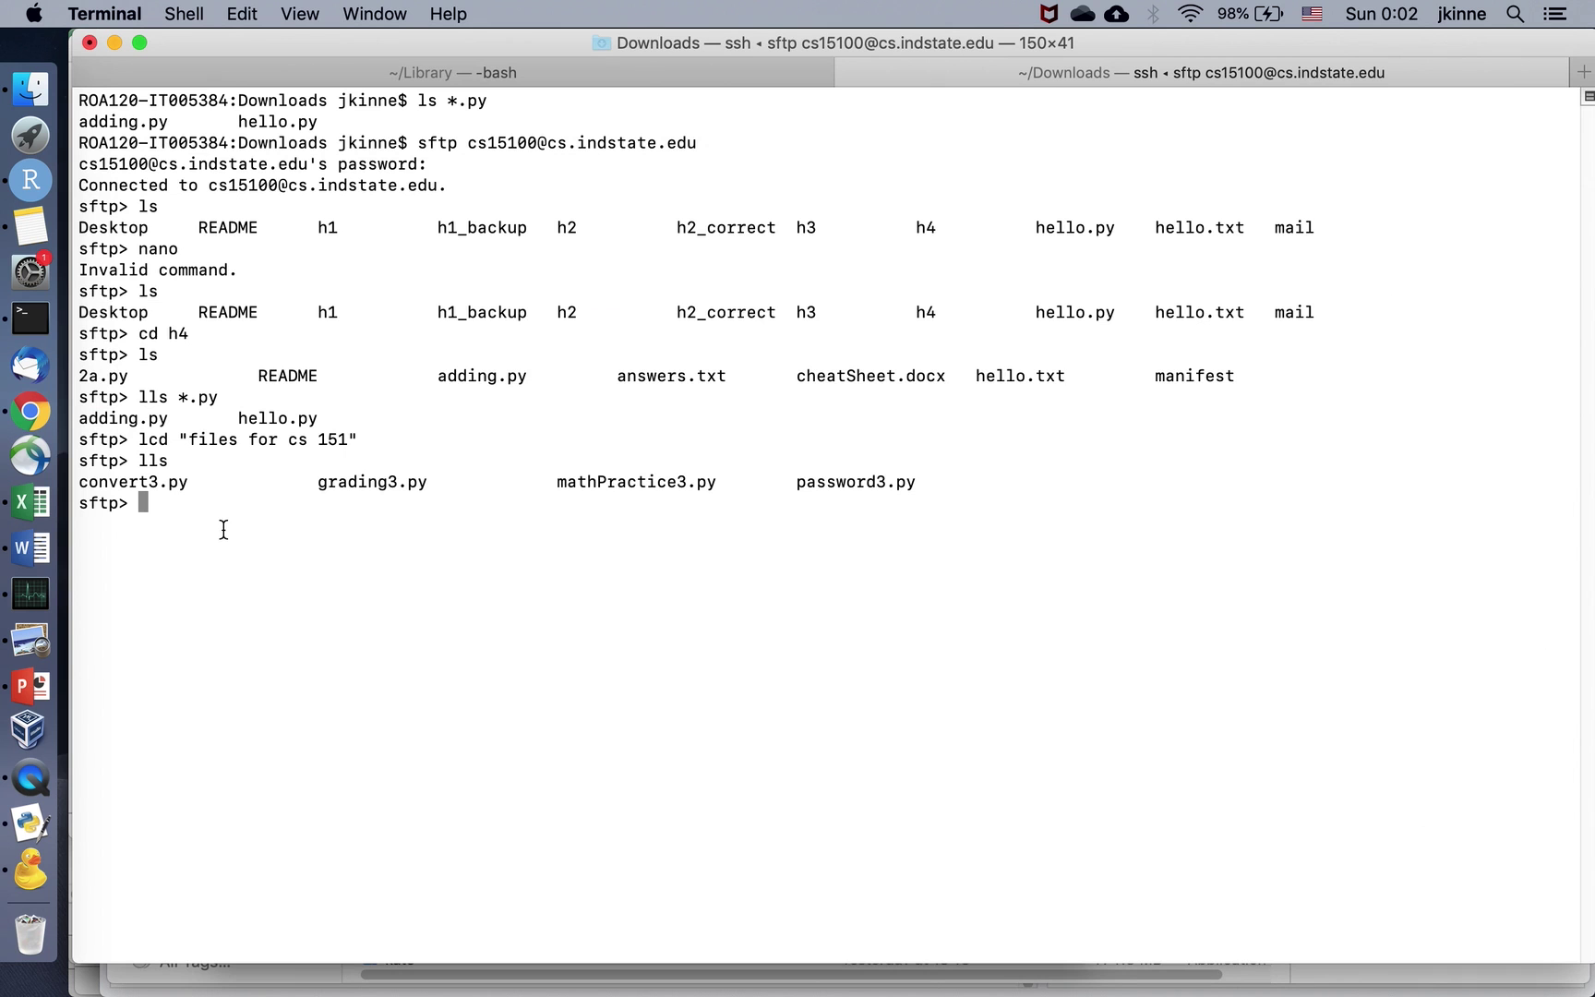
Relist the remote h4 folder and select the grading3.py file name for upload.
type("ls")
key("Return")
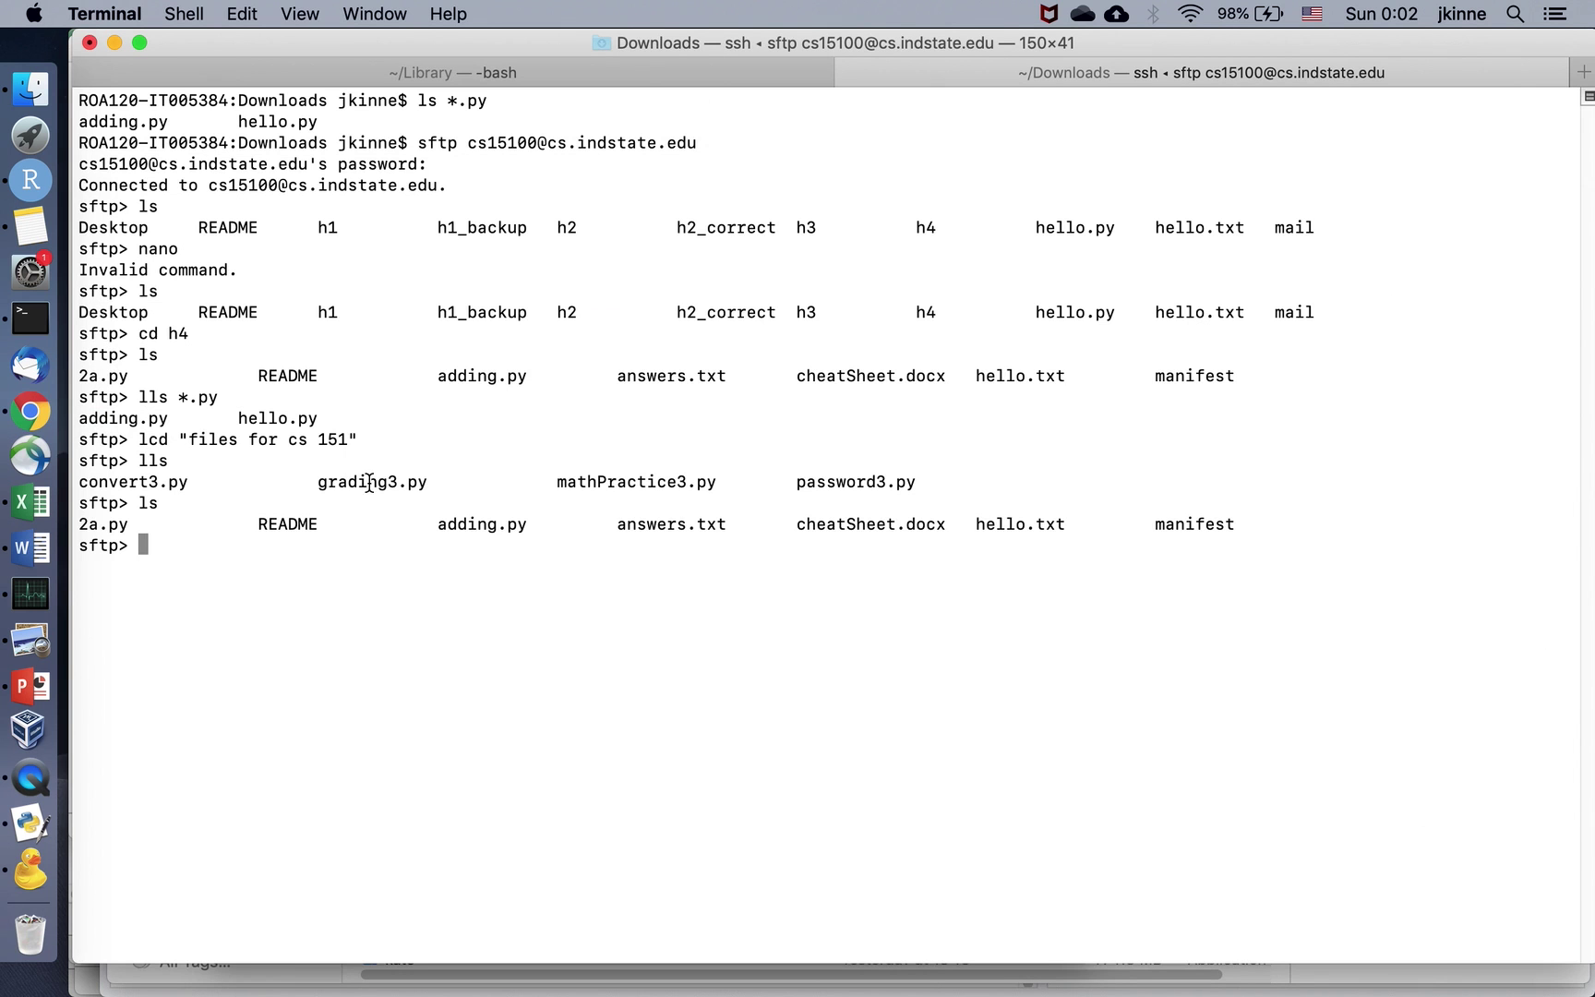
left_click(324, 477)
left_click_drag(324, 477, 426, 477)
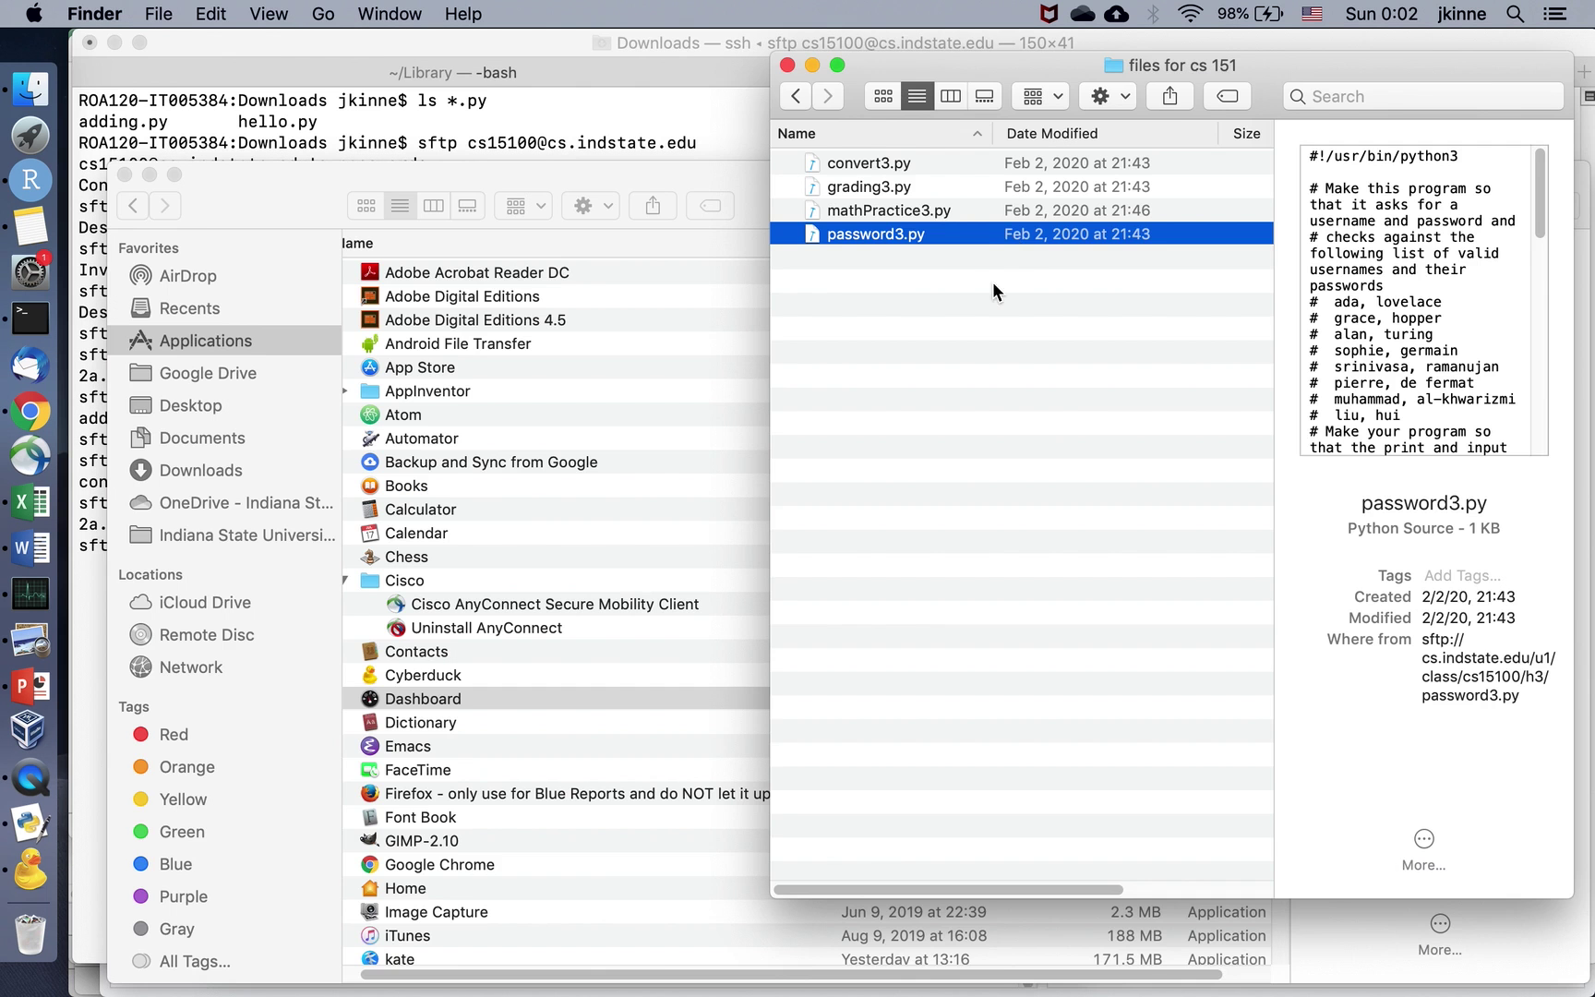
key("super+Tab")
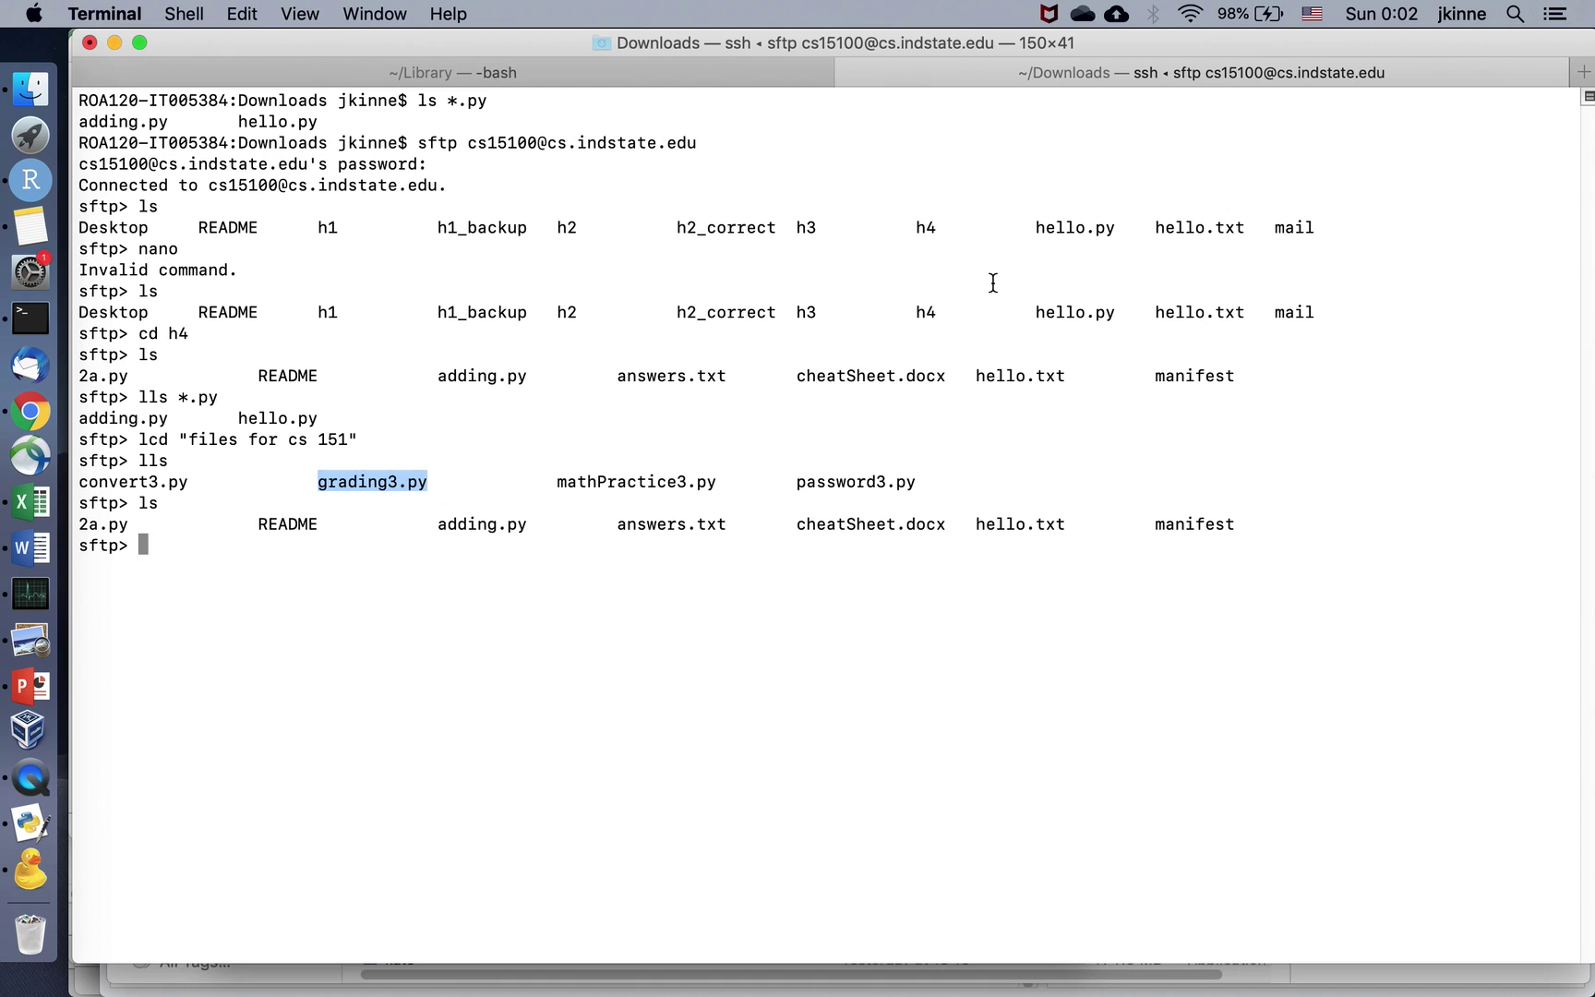
type("put grading")
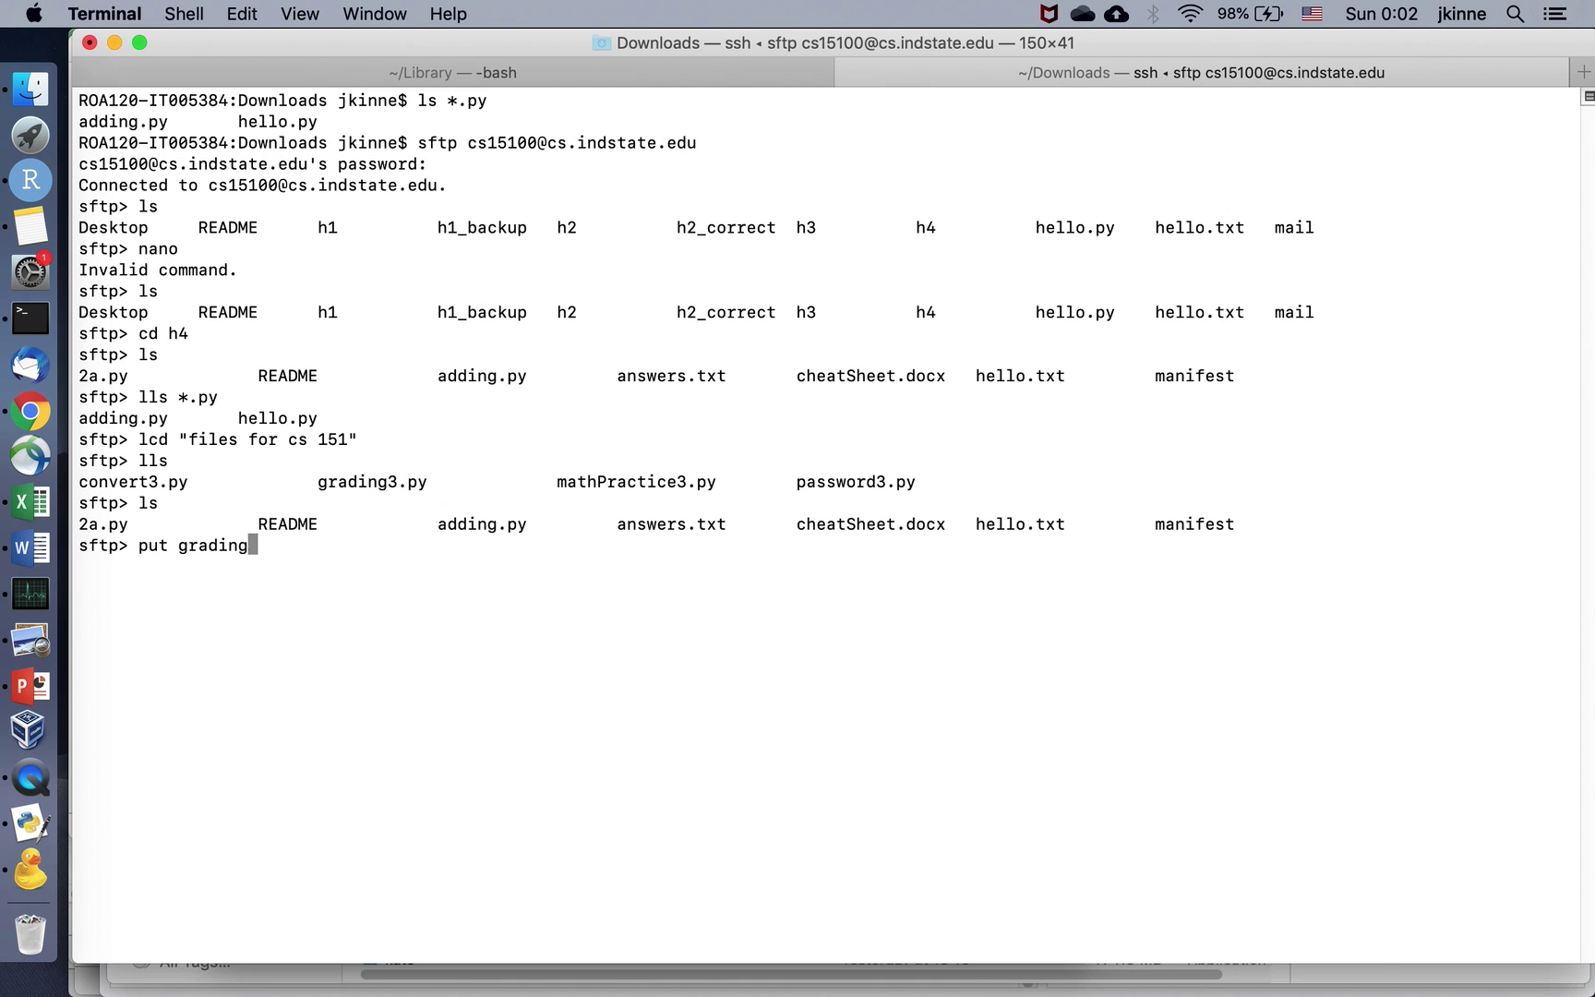
type("3.py")
Upload grading3.py into remote h4, confirm with ls, and print remote and local working folders.
key("Return")
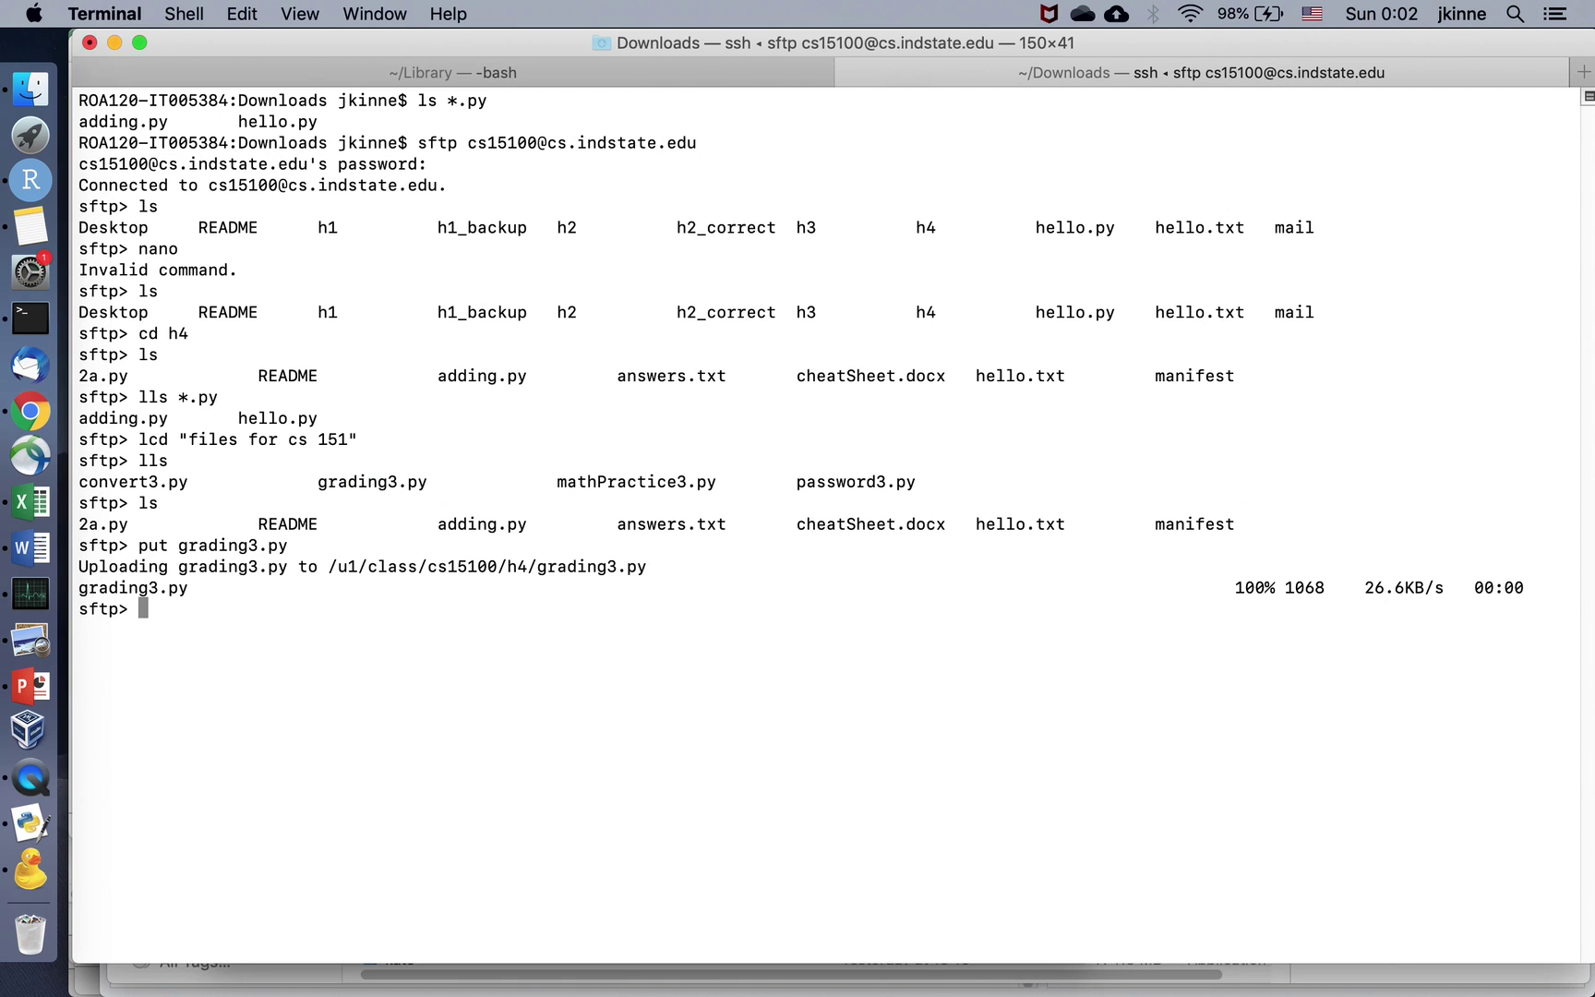
type("ls")
key("Return")
type("pwd")
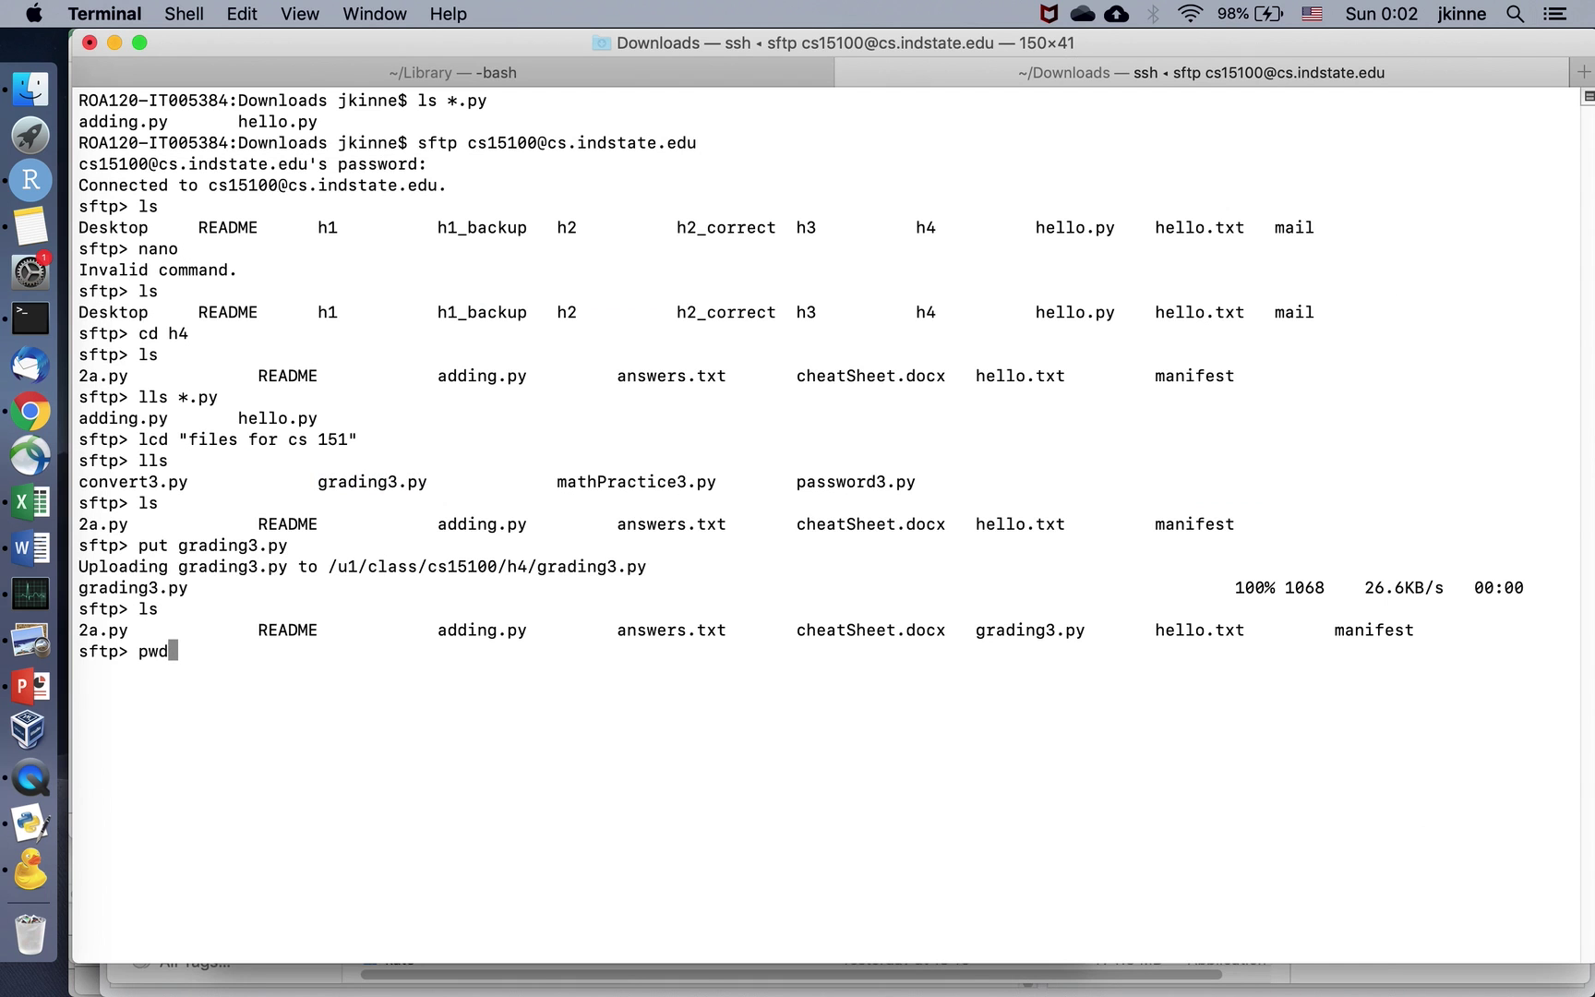
key("Return")
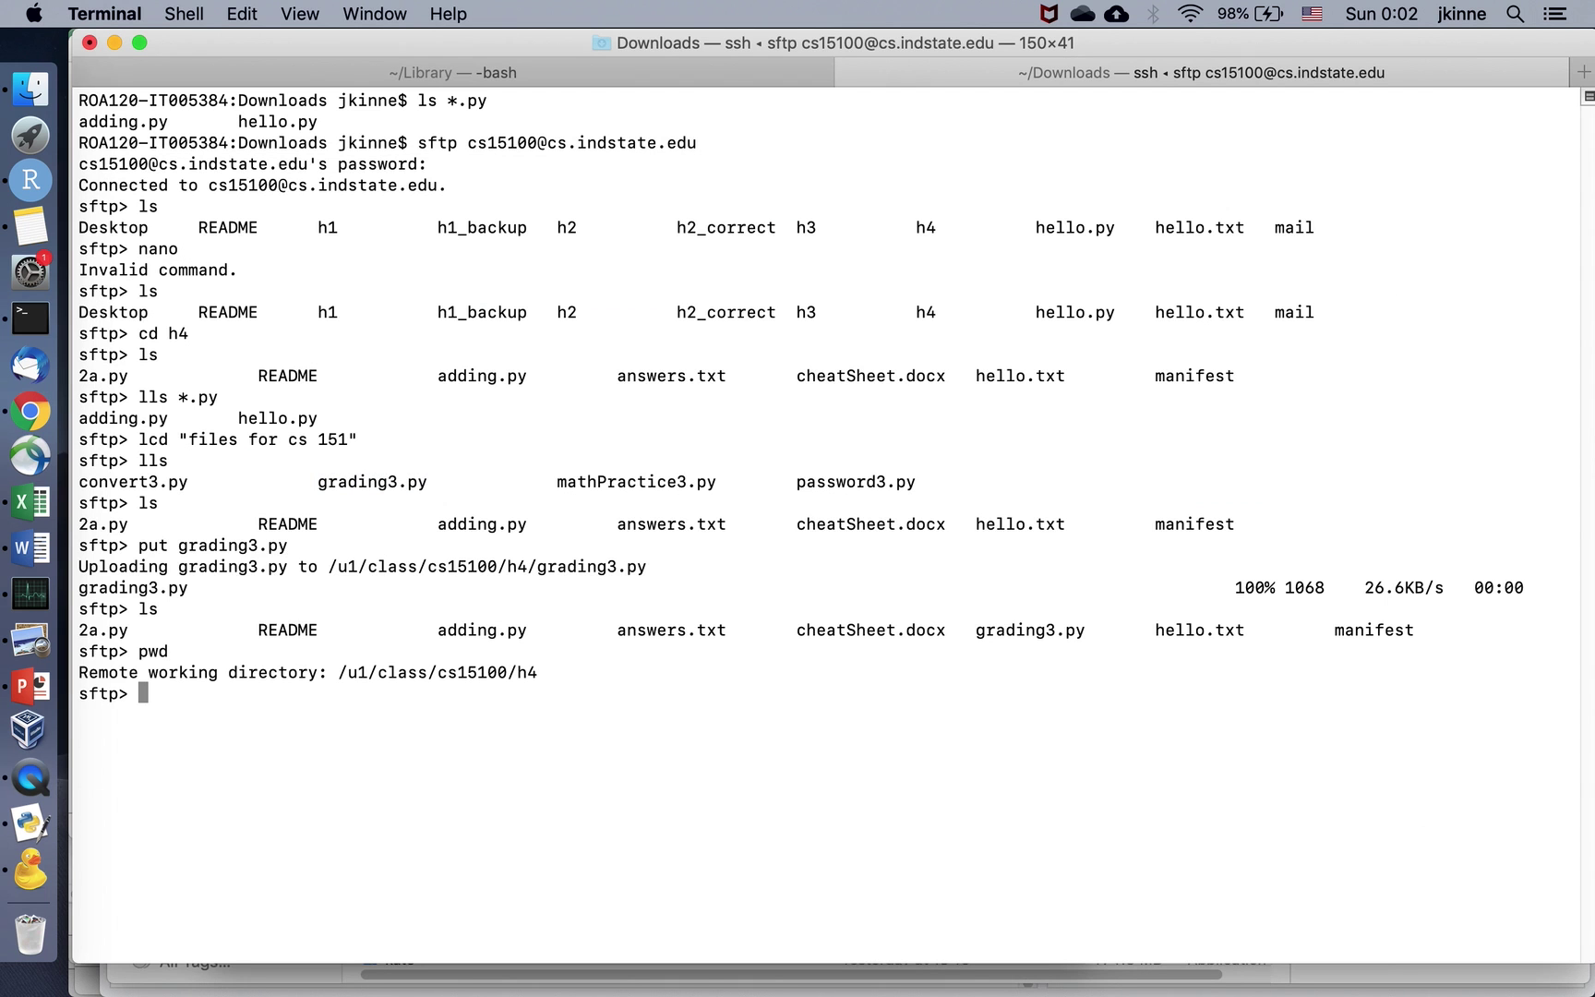
type("lpwd")
key("Return")
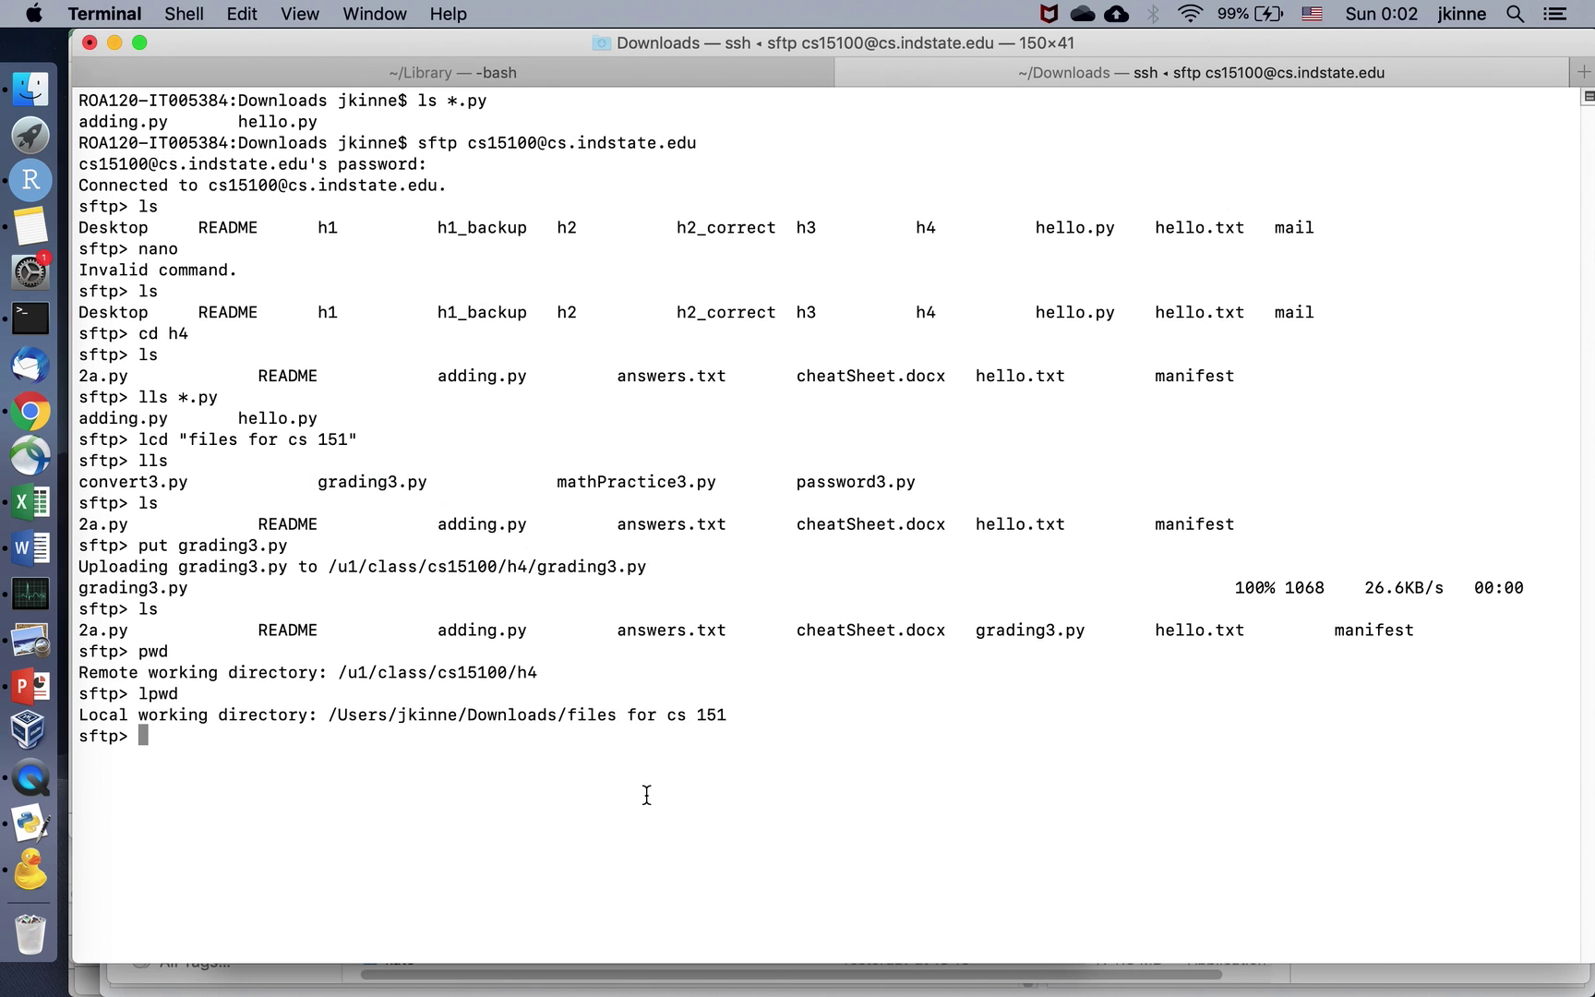
Return to the remote home folder /u1/class/cs15100, listing its contents and printing its path.
type("ls")
key("Return")
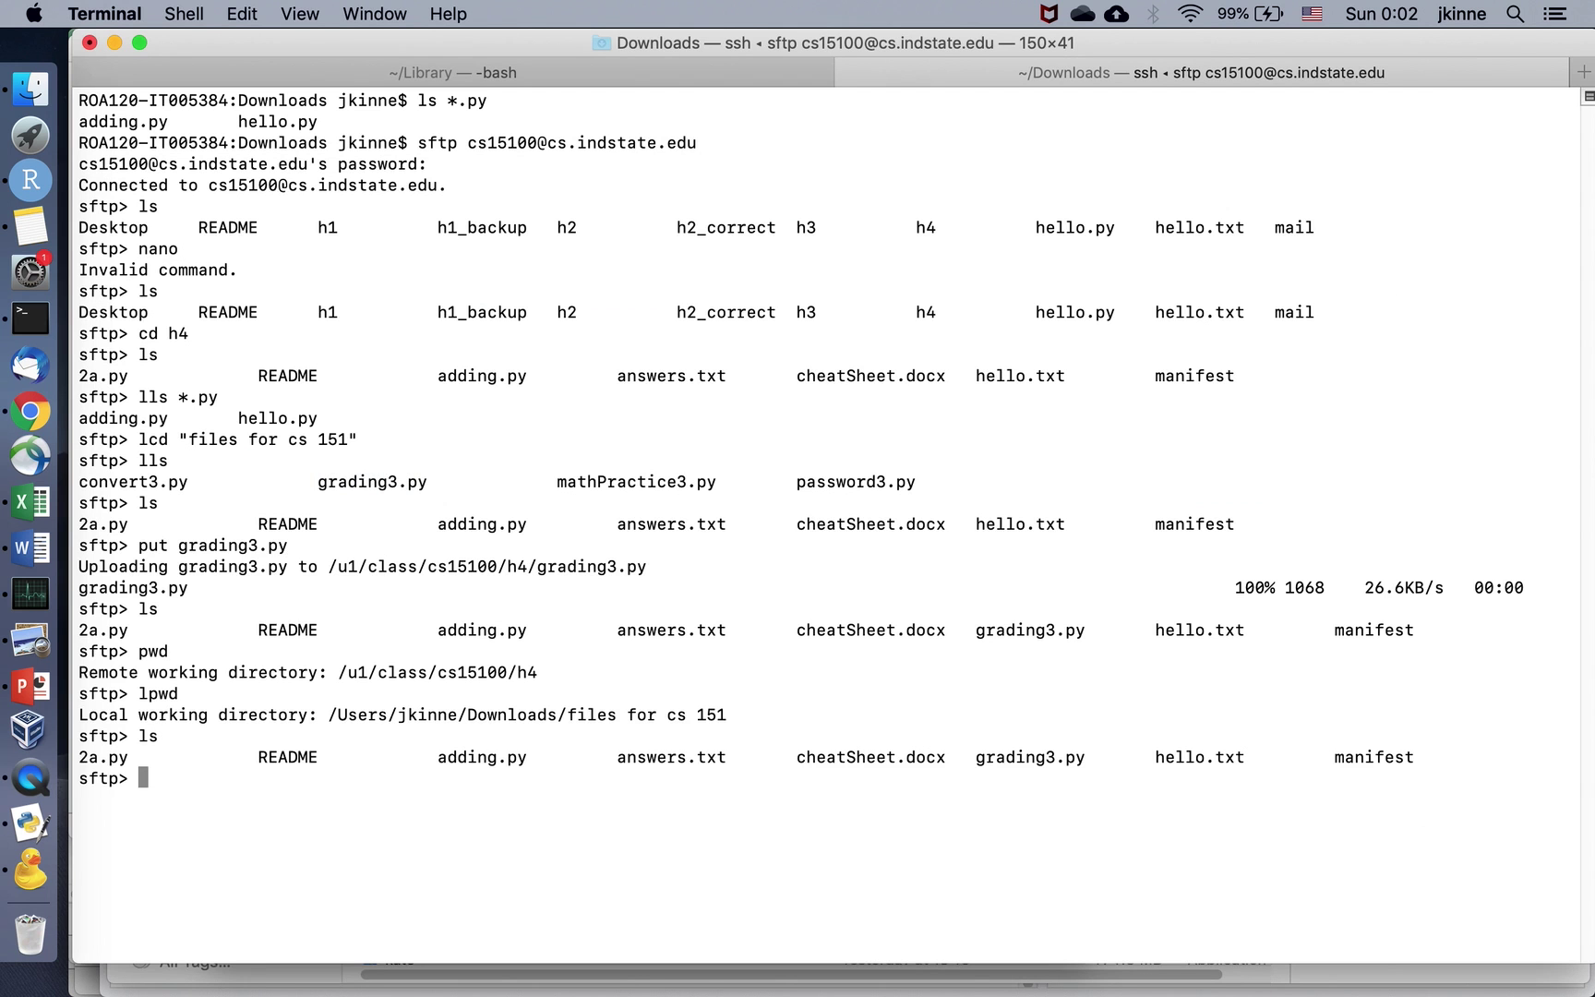
type("cd")
key("Return")
type("ls")
key("Return")
type("pwd")
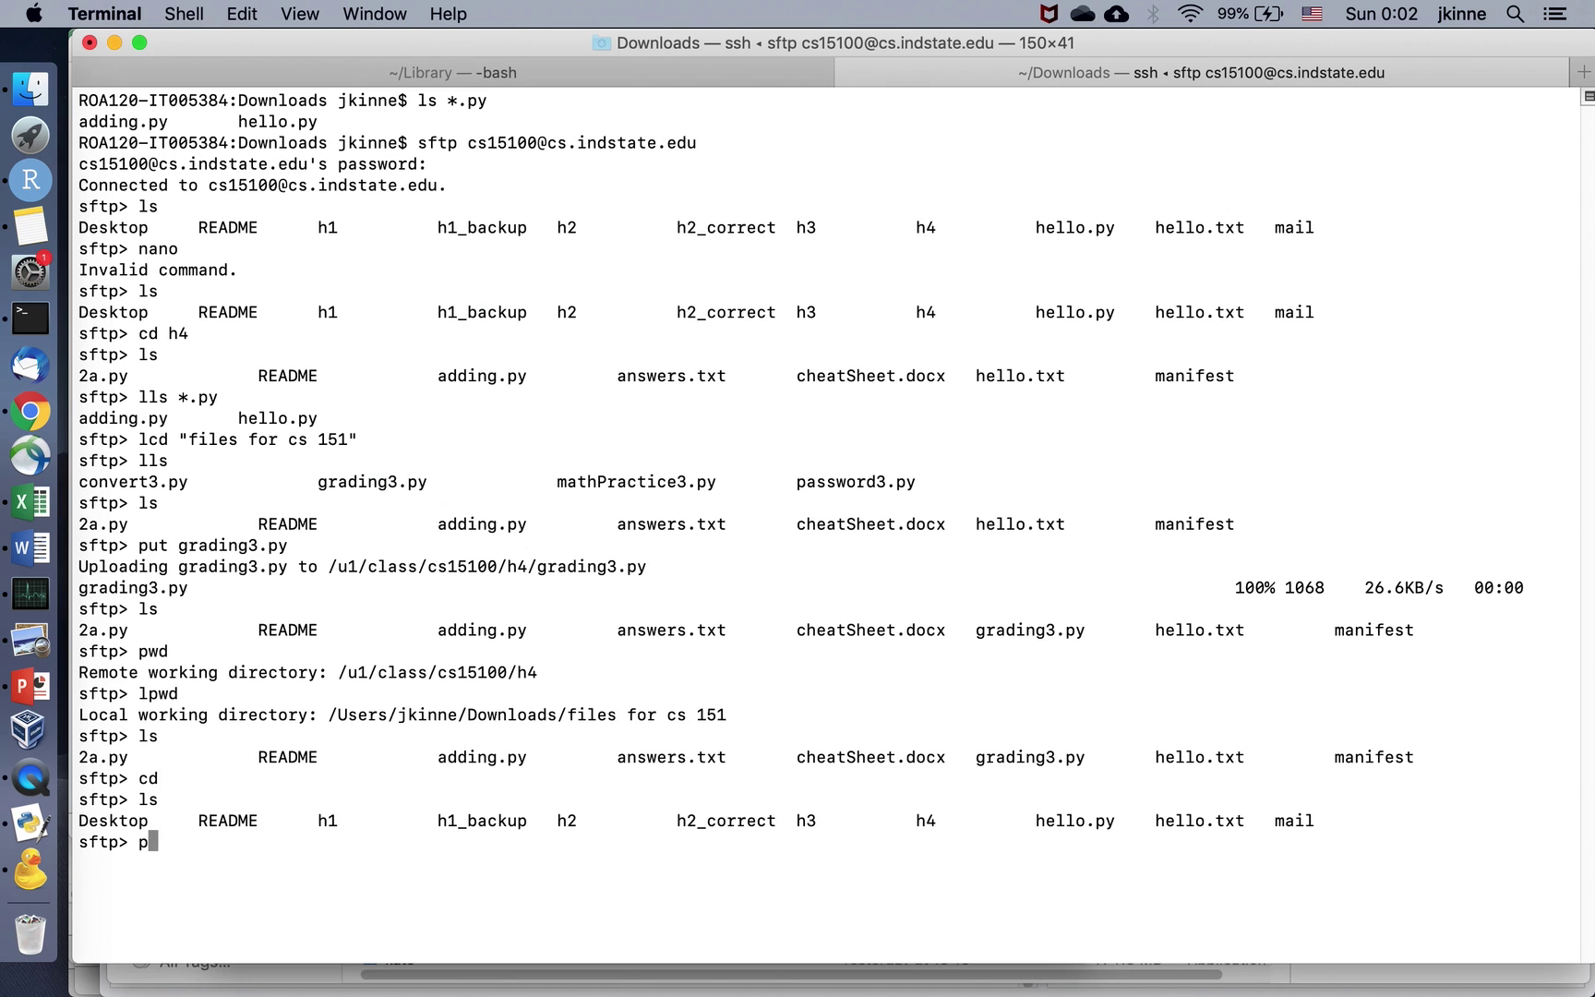
key("Return")
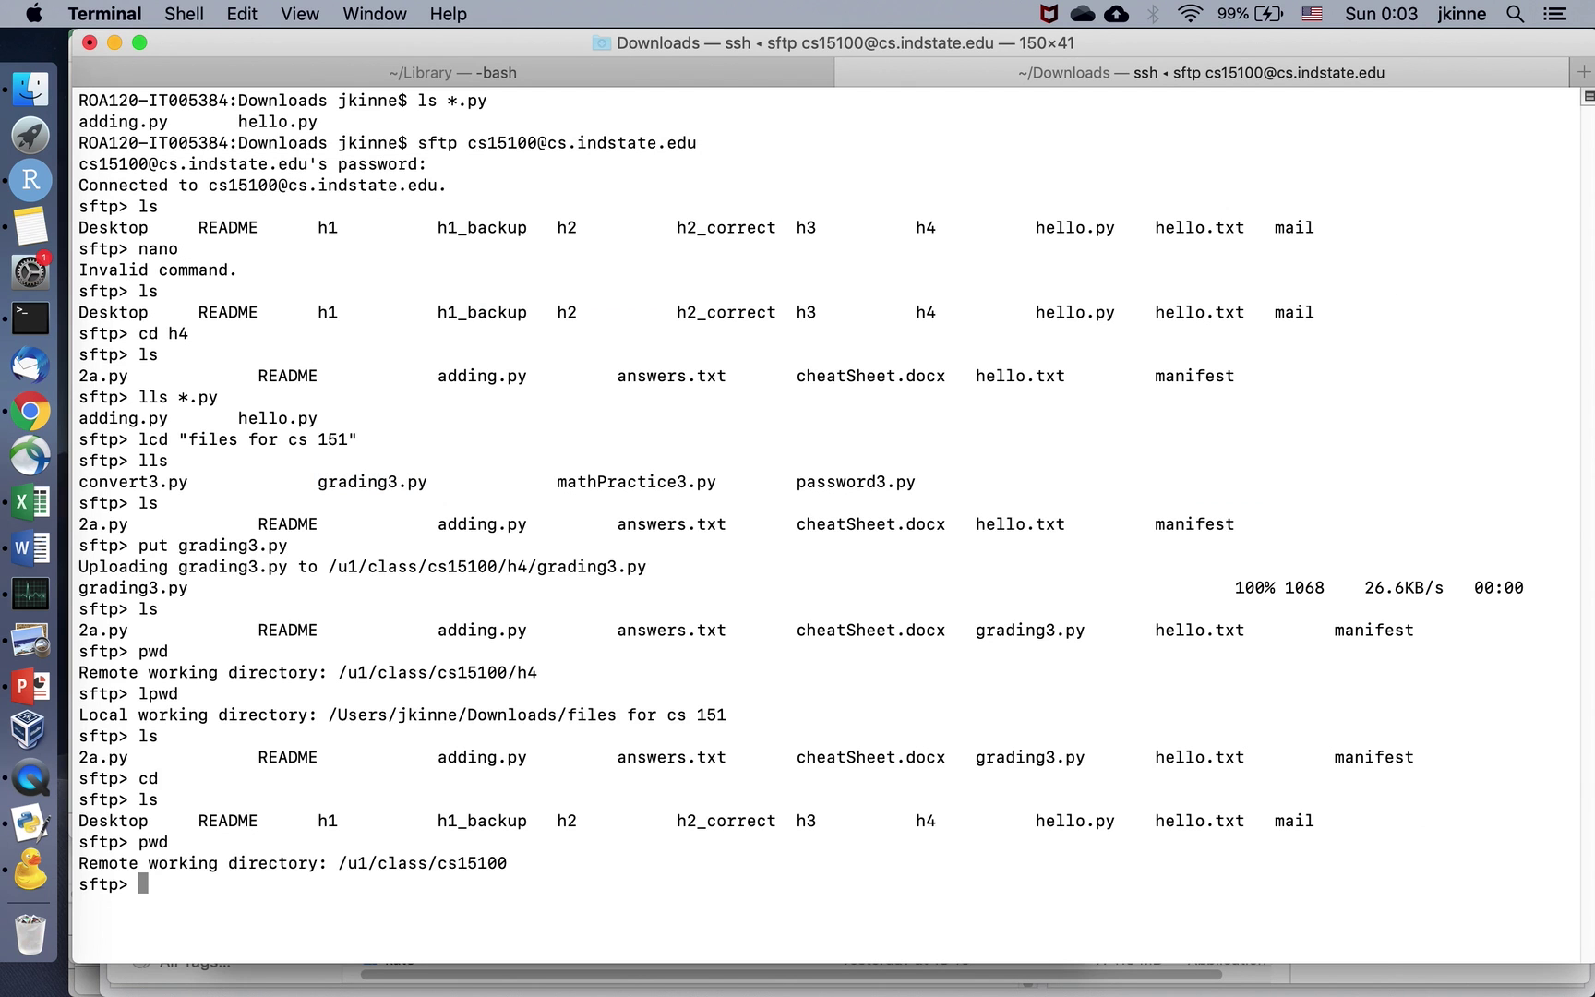
List the local course files convert3.py, grading3.py, mathPractice3.py and password3.py.
type("lls")
key("BackSpace")
key("BackSpace")
type("cd")
key("BackSpace")
key("BackSpace")
type("pwd")
key("BackSpace")
key("BackSpace")
key("BackSpace")
key("BackSpace")
type("put")
key("BackSpace")
key("BackSpace")
key("BackSpace")
type("lls")
key("Return")
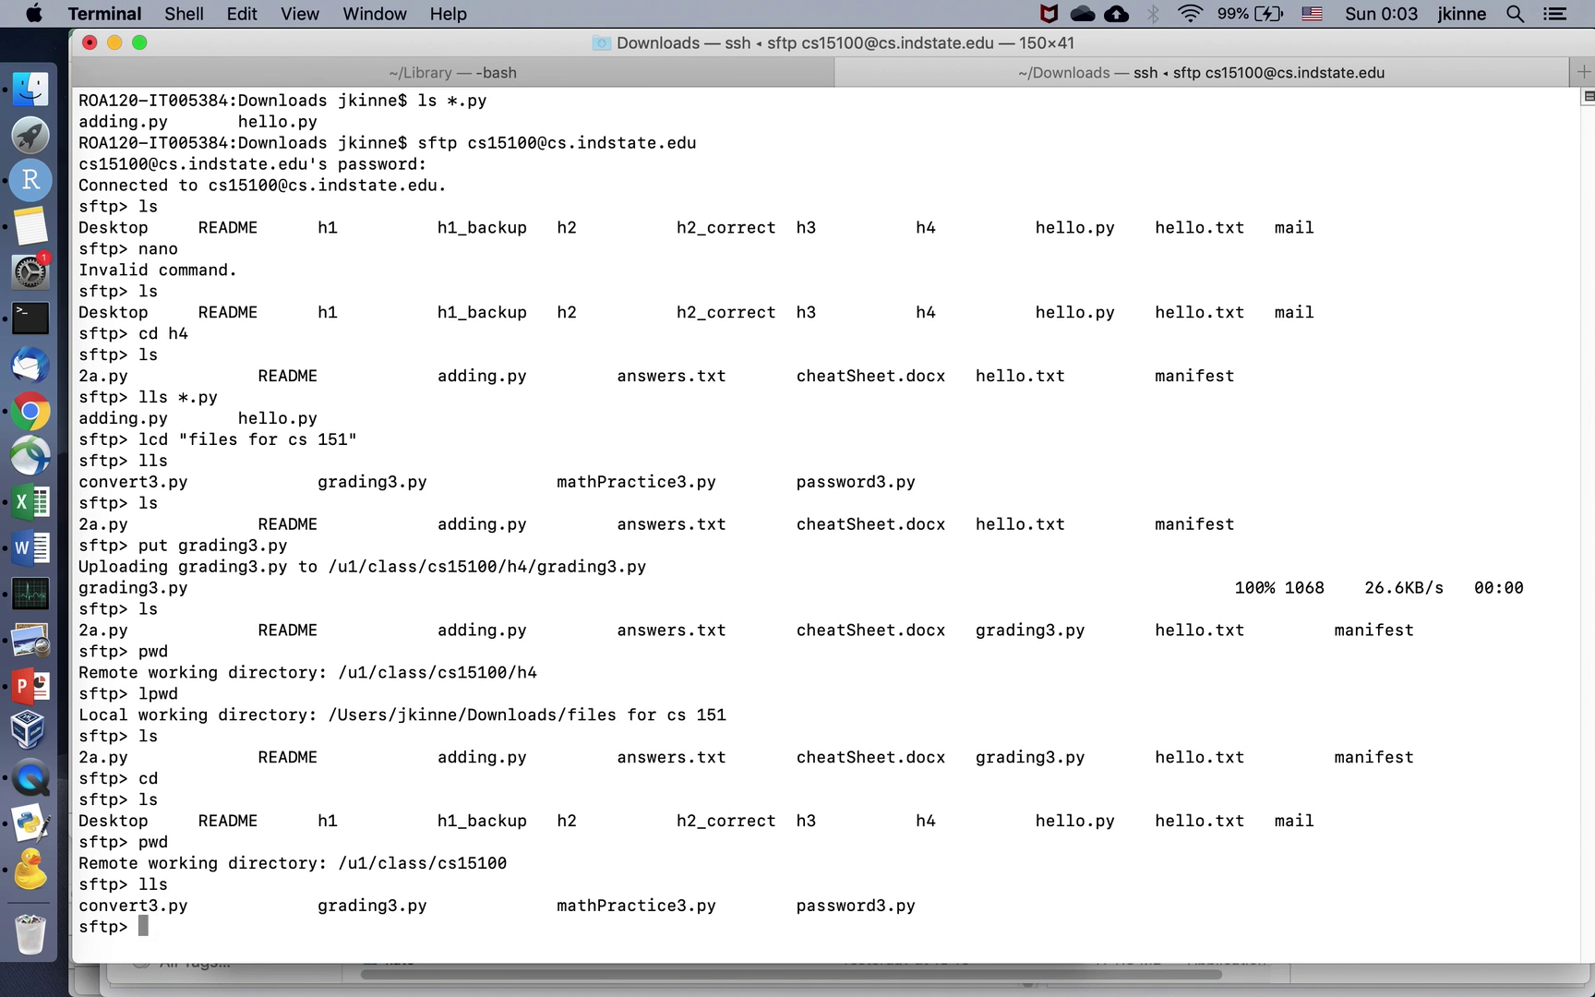
type("put grading3.py")
Upload grading3.py to the remote home folder, then download it back with get.
key("Return")
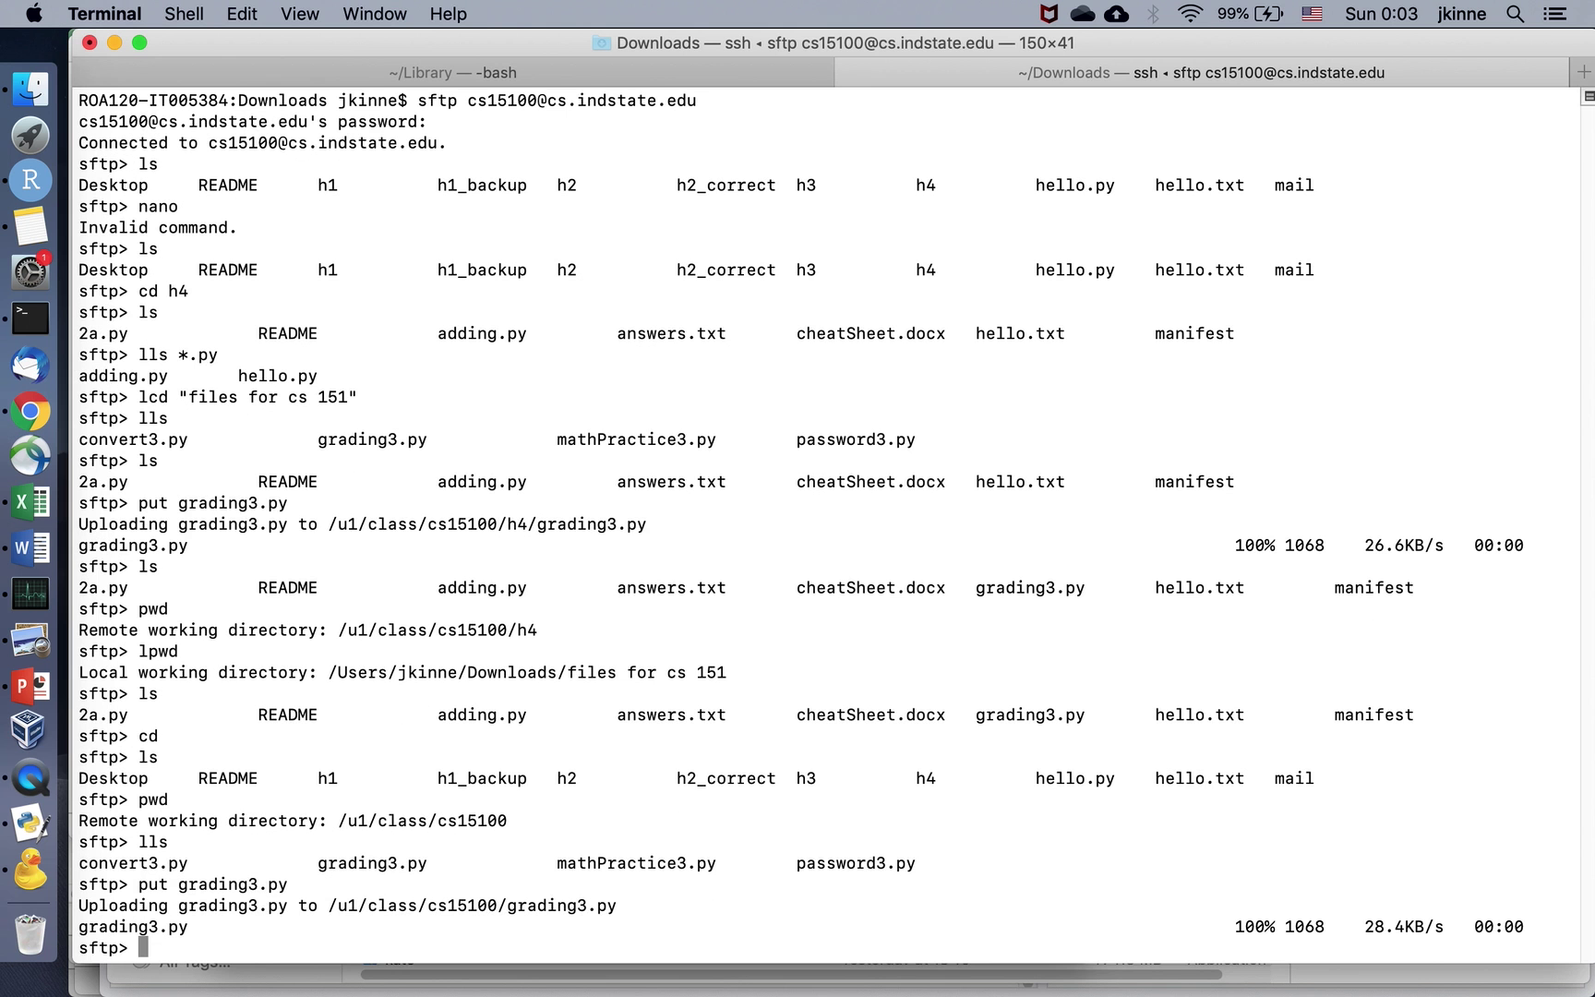
type("get grading3.py")
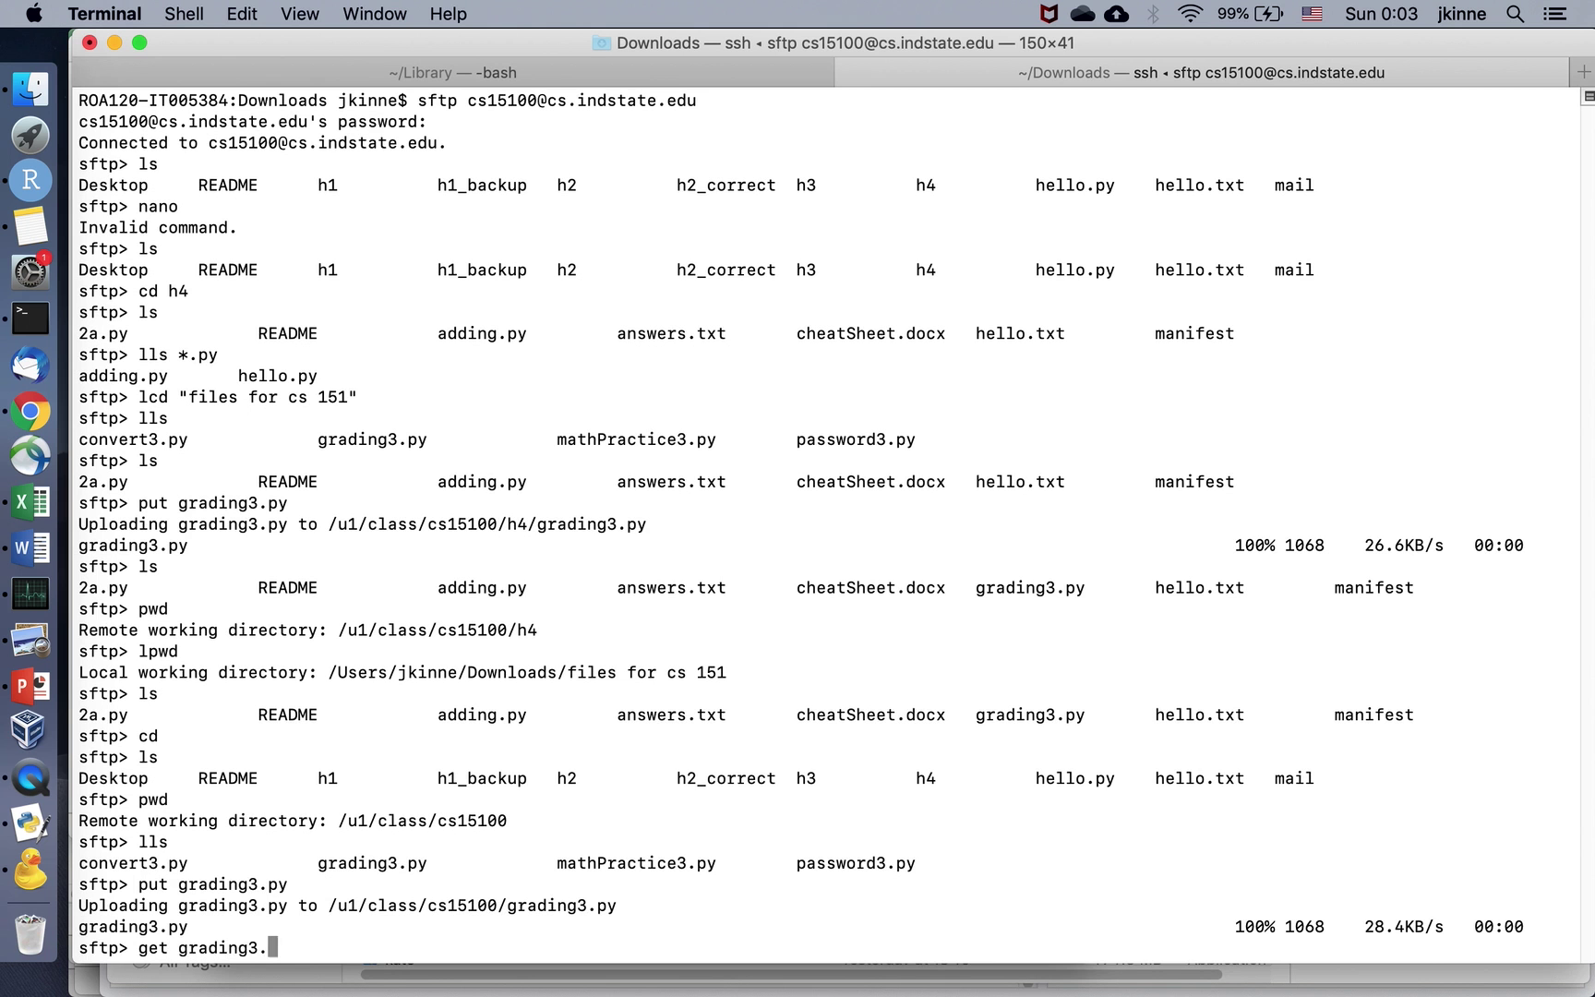
key("Return")
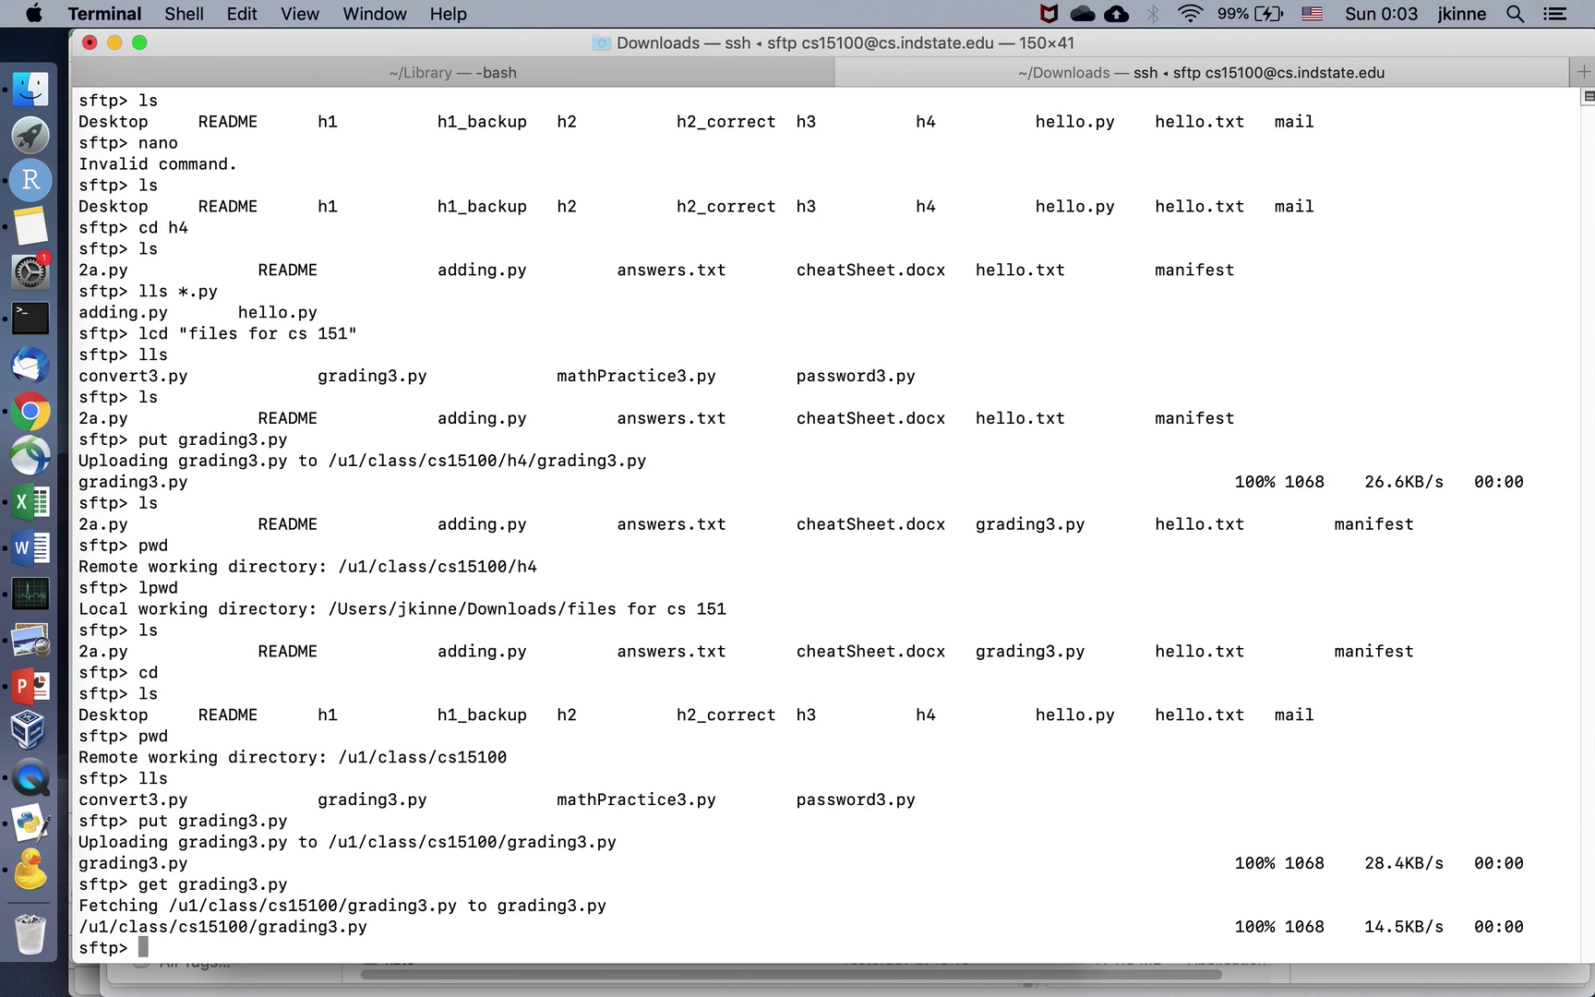